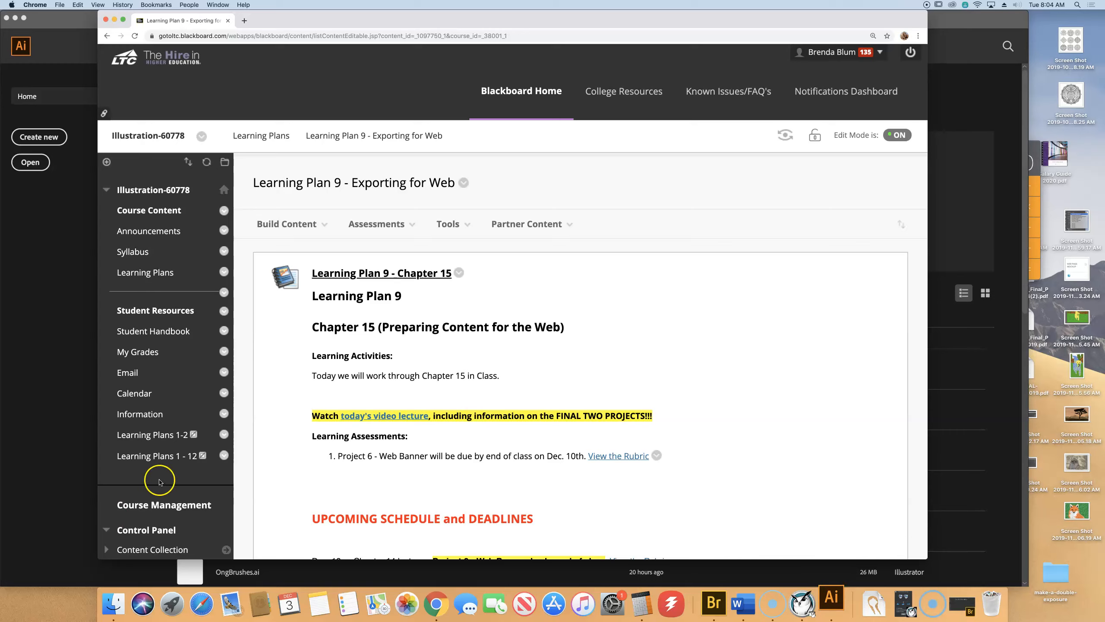
Scroll through the Learning Plan 9 – Exporting for Web page, then switch to Illustrator.
scroll(740, 409, "down", 5)
scroll(758, 400, "down", 2)
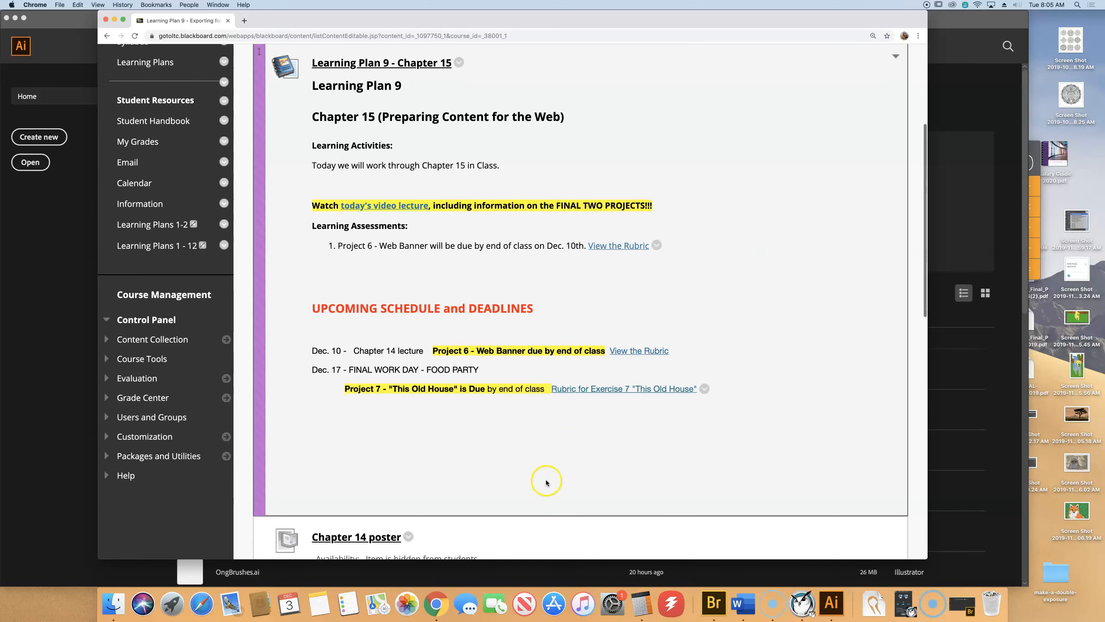
scroll(539, 522, "up", 3)
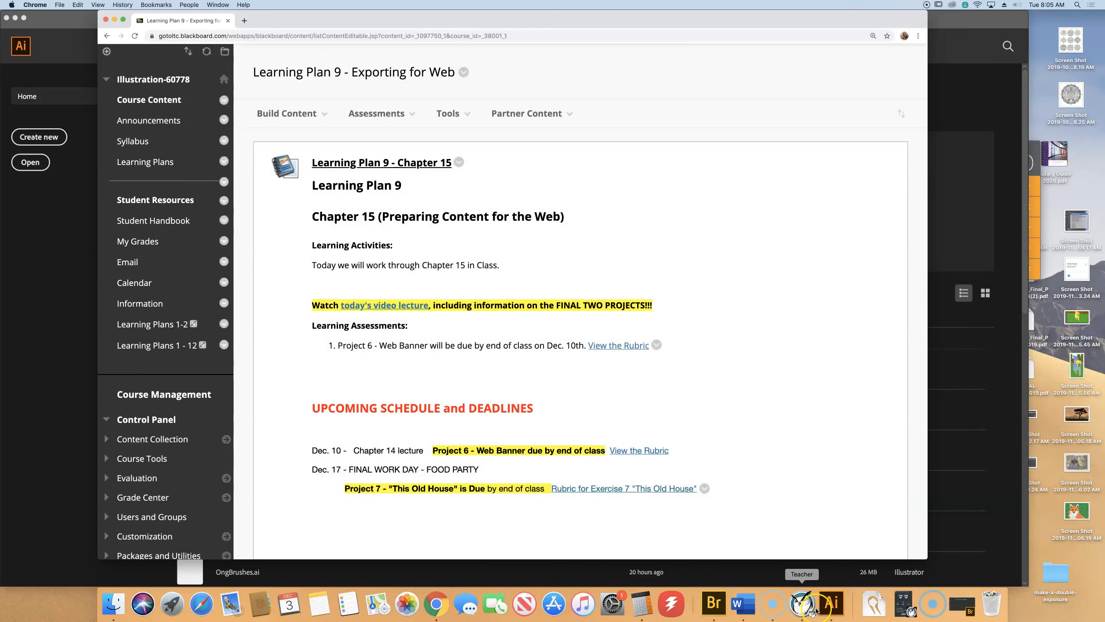
left_click(831, 605)
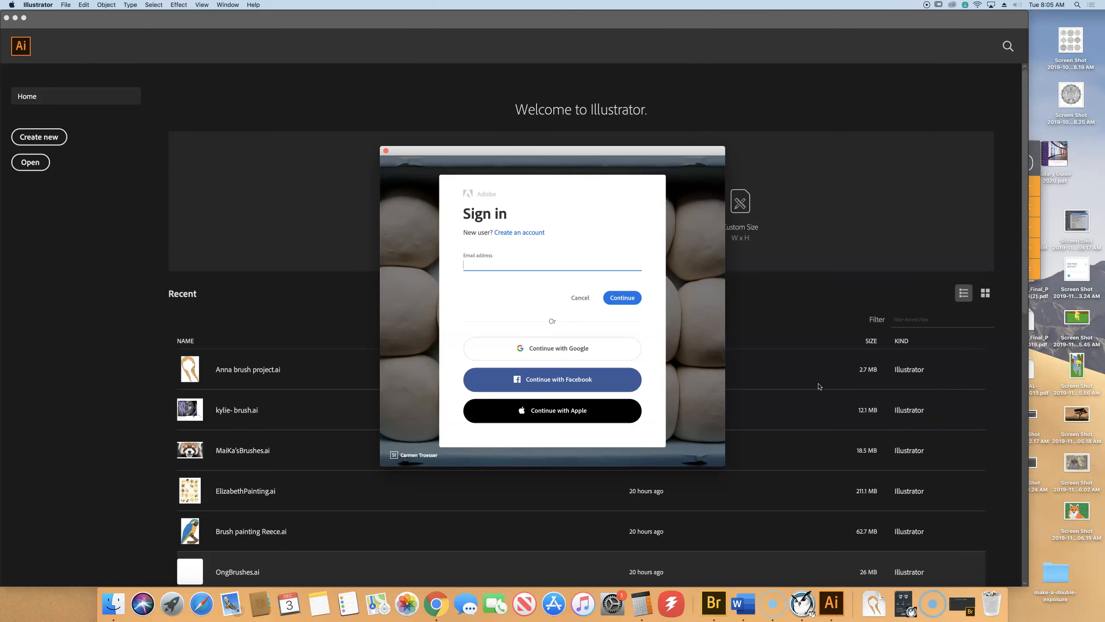
Sign in to the Adobe account with the user's email address and password.
key("Return")
type("•••••••••")
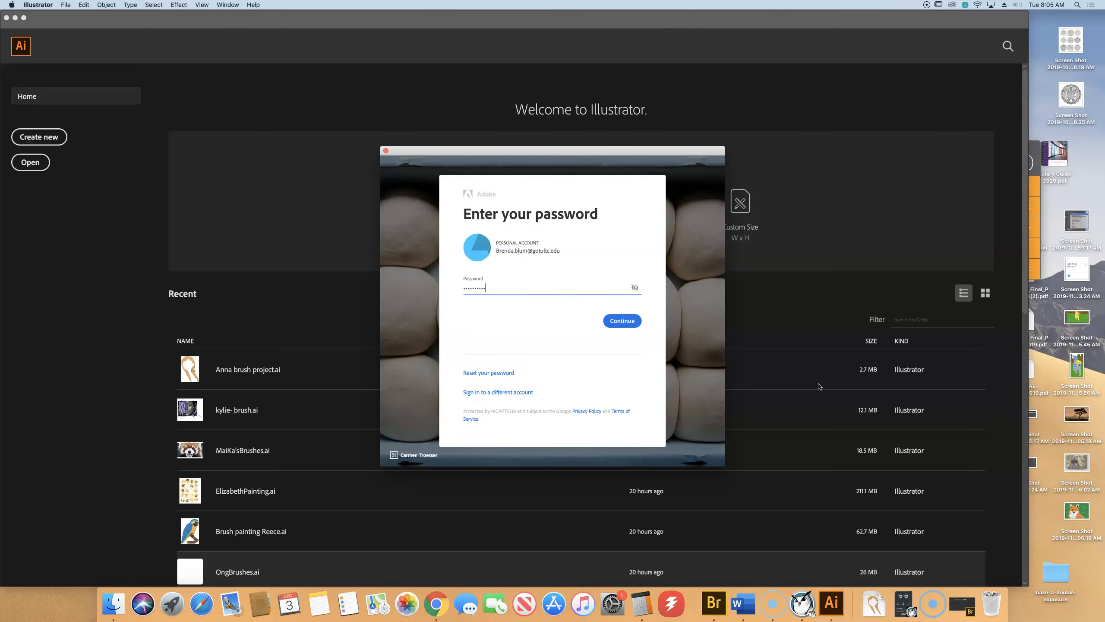
key("Return")
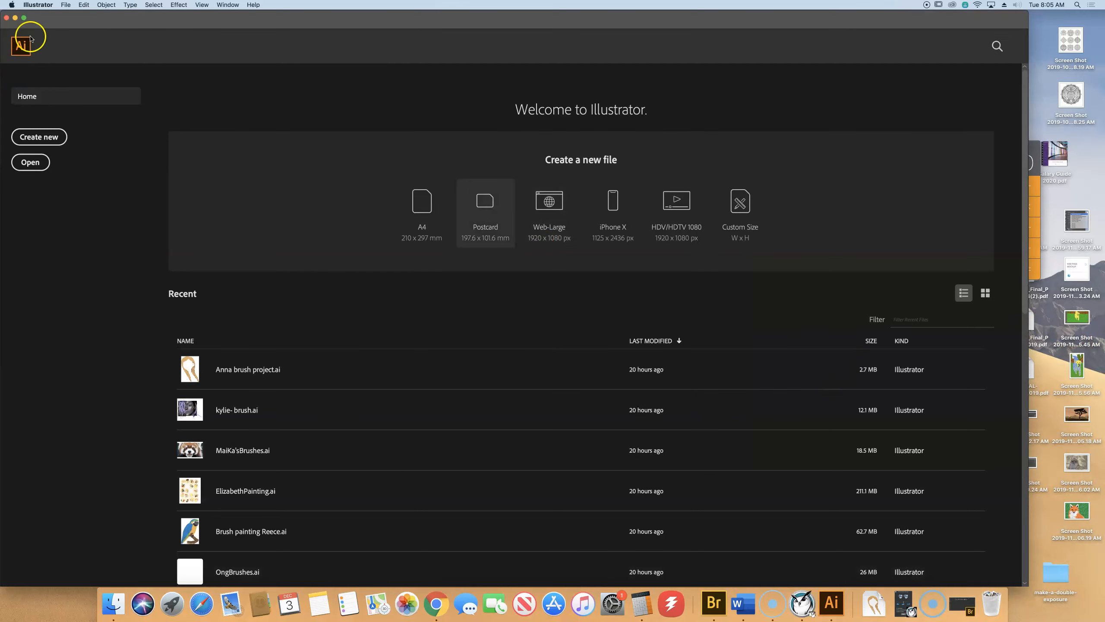
left_click(66, 5)
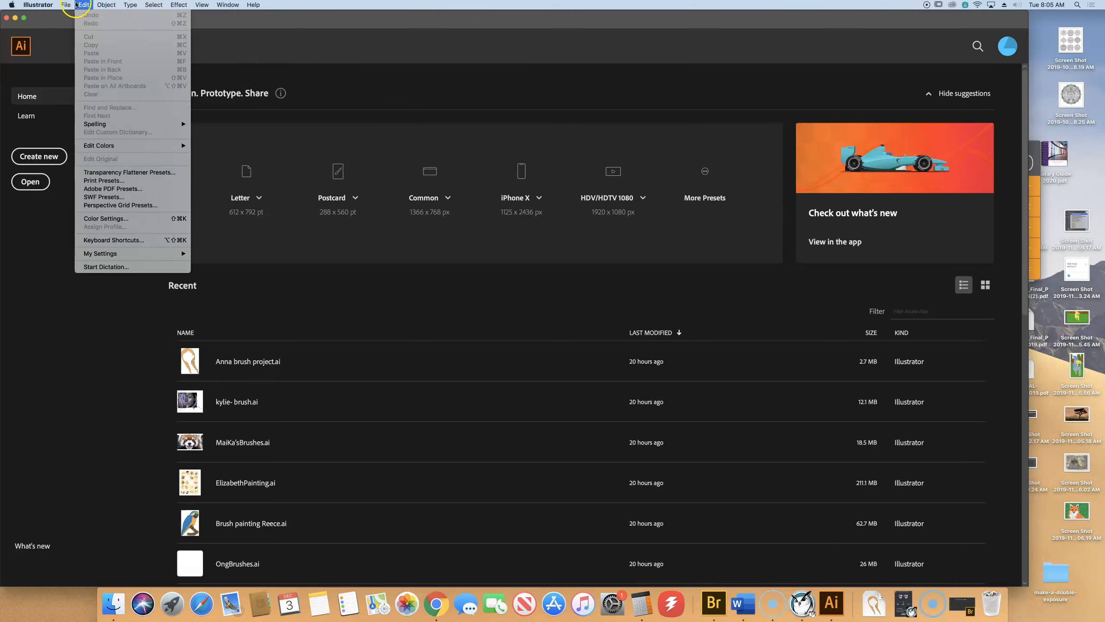
Open L15_start.ai from the Illustrator Book Files 2019 Lesson15 folder.
left_click(70, 15)
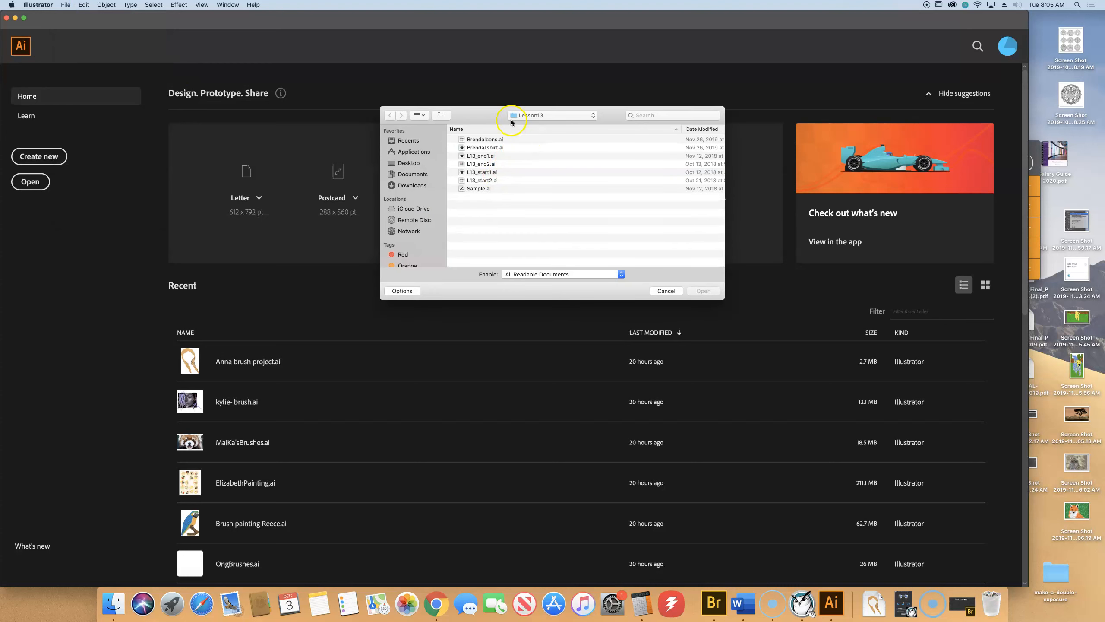
left_click(521, 116)
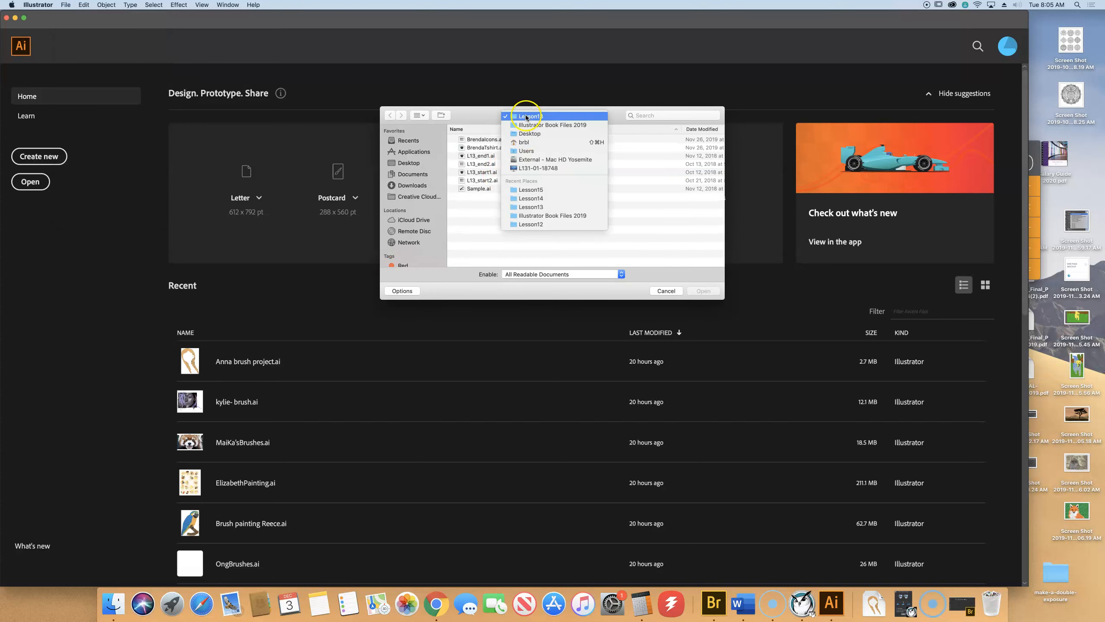
left_click(531, 264)
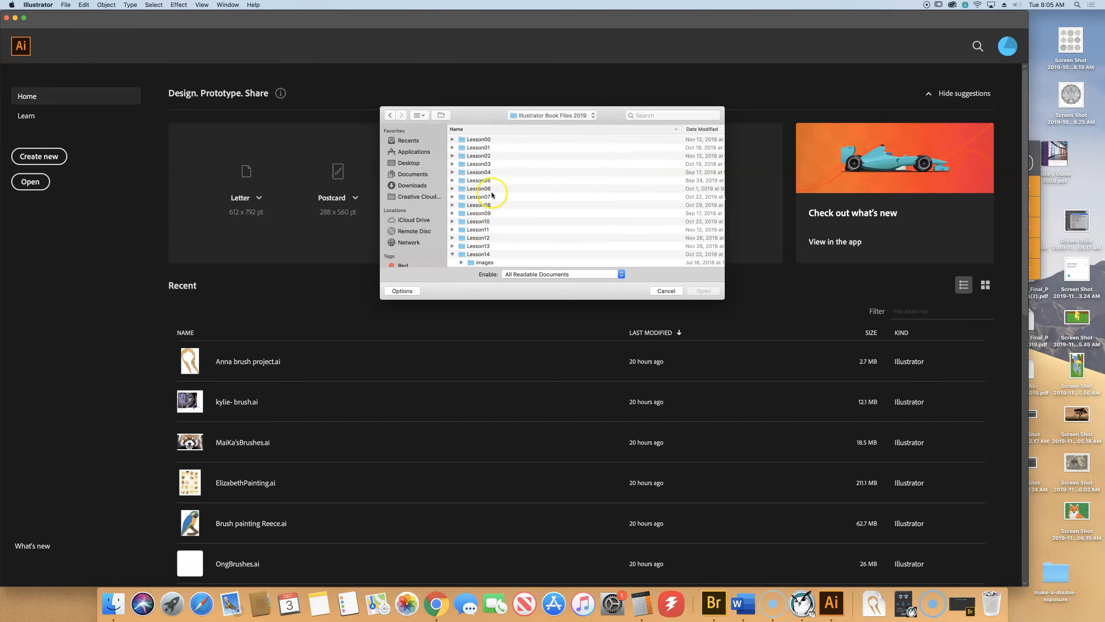
scroll(485, 245, "down", 5)
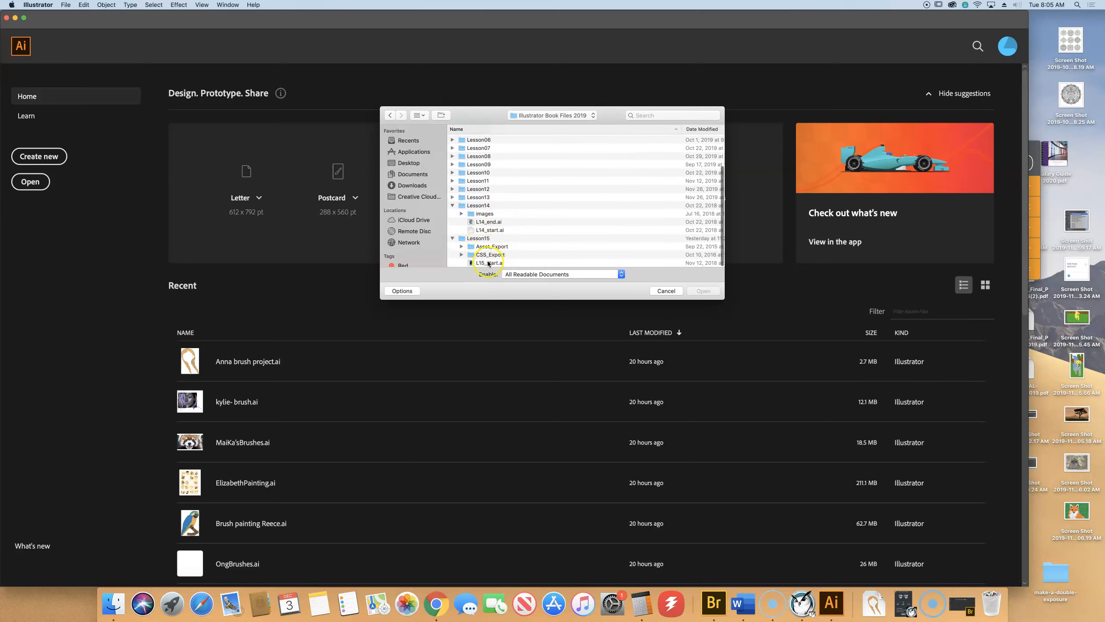
left_click(484, 263)
left_click(712, 292)
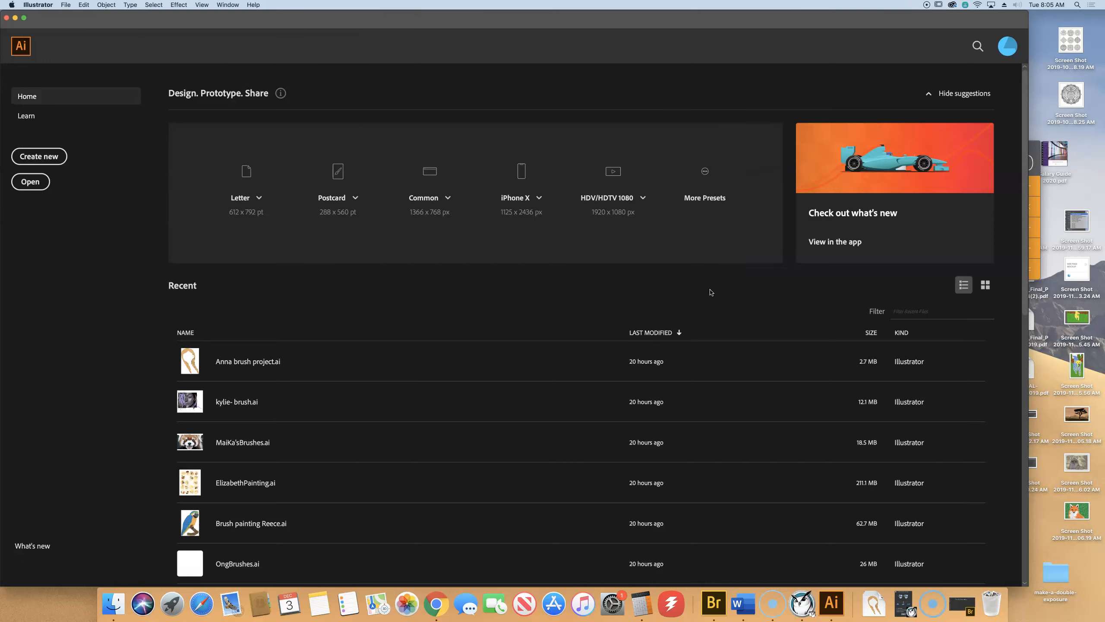
key("F5")
left_click(803, 289)
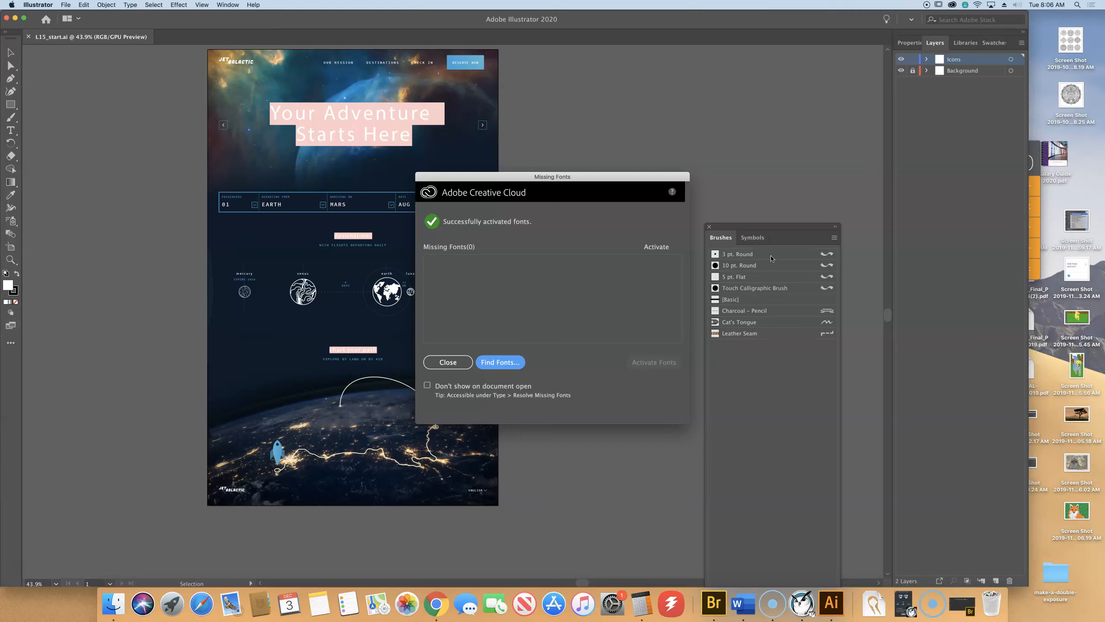
Activate the missing Cubano fonts through Find Fonts, then close the floating Brushes panel.
left_click(507, 363)
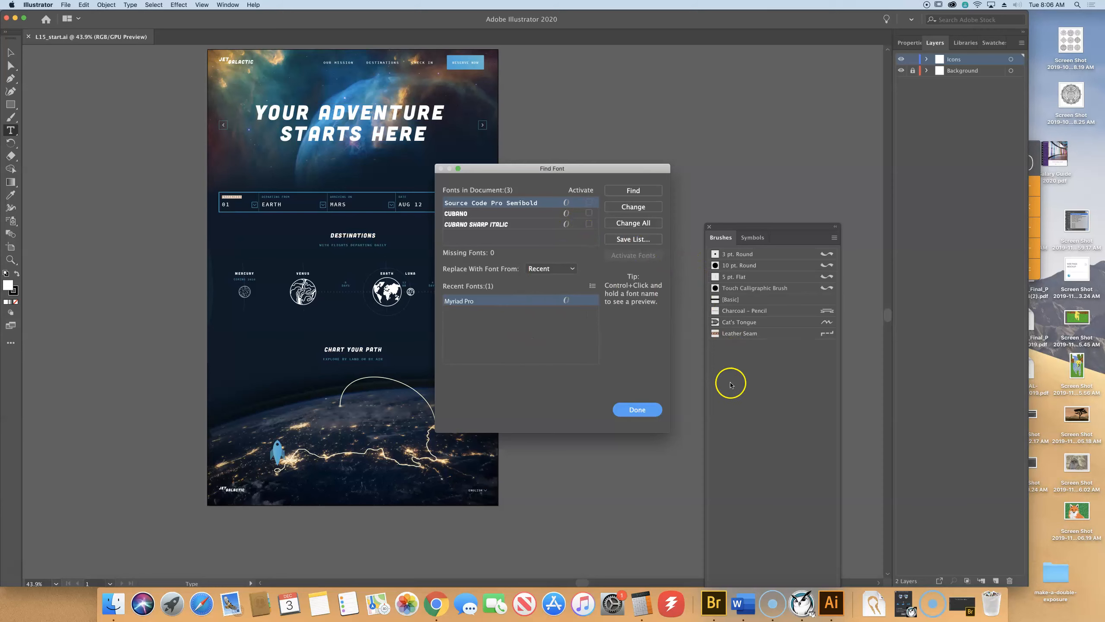
left_click(637, 409)
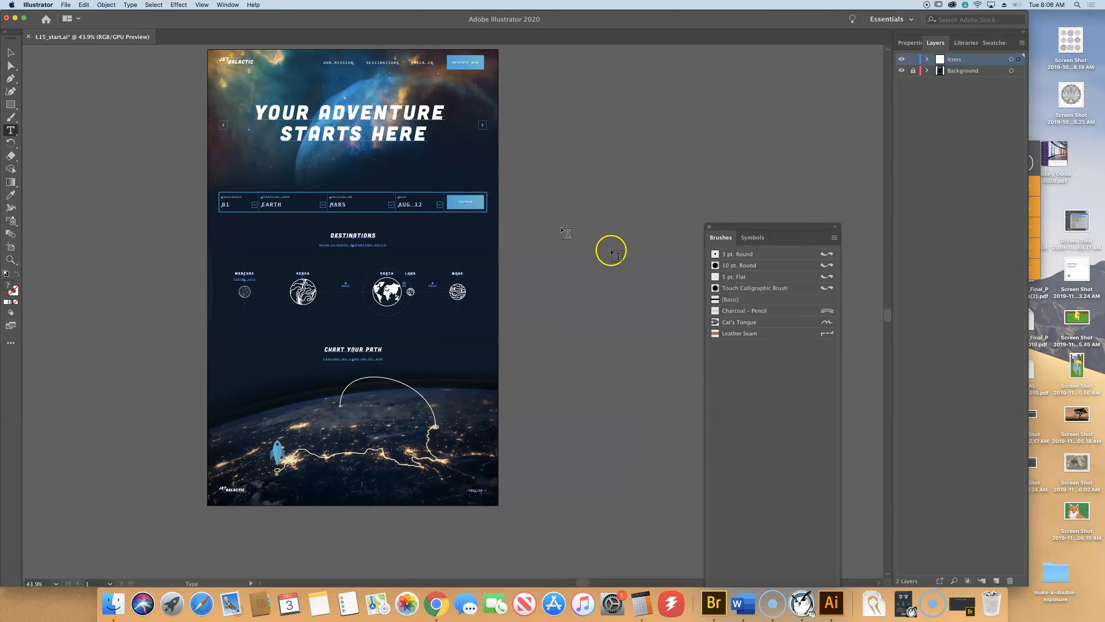
left_click(709, 228)
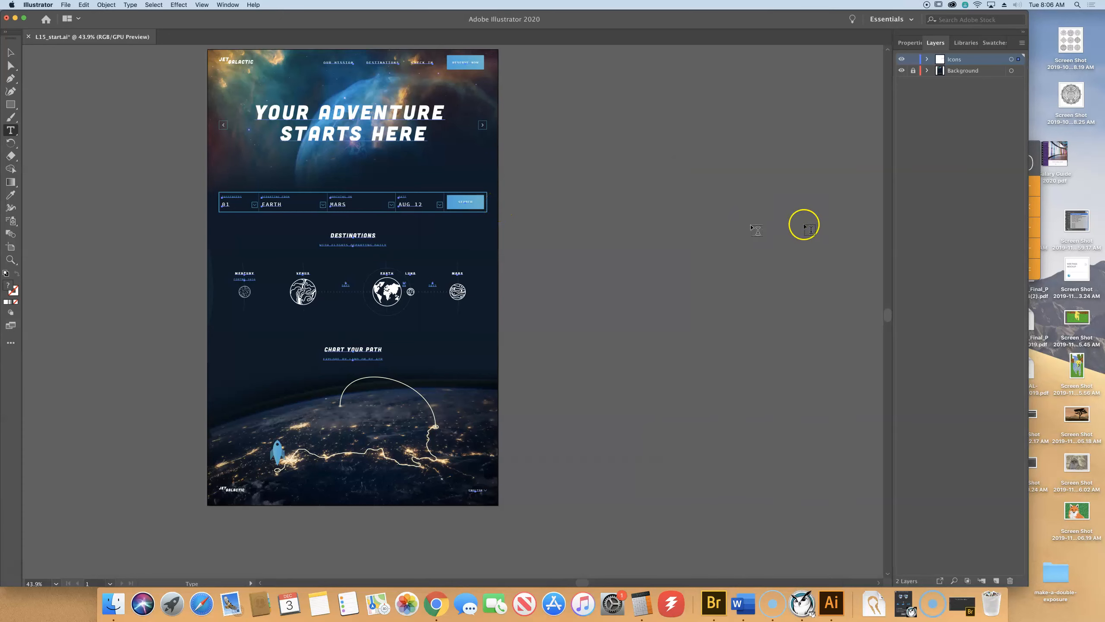
Save the document as brendagalactic.ai in Illustrator 2020 format in Lesson15.
key("super+a")
key("super+0")
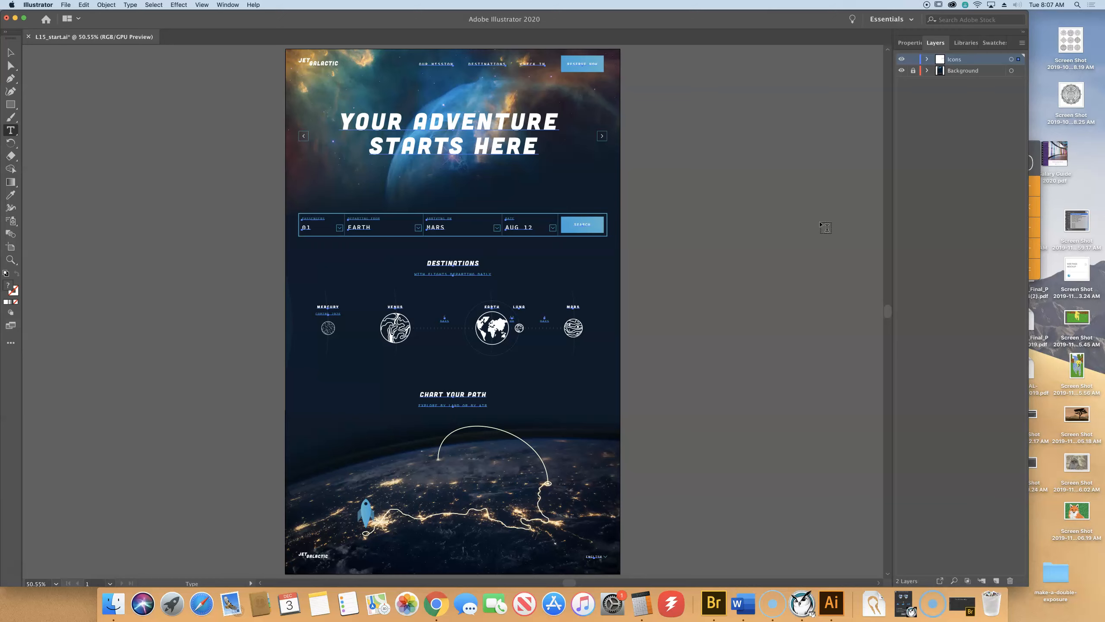
left_click(65, 5)
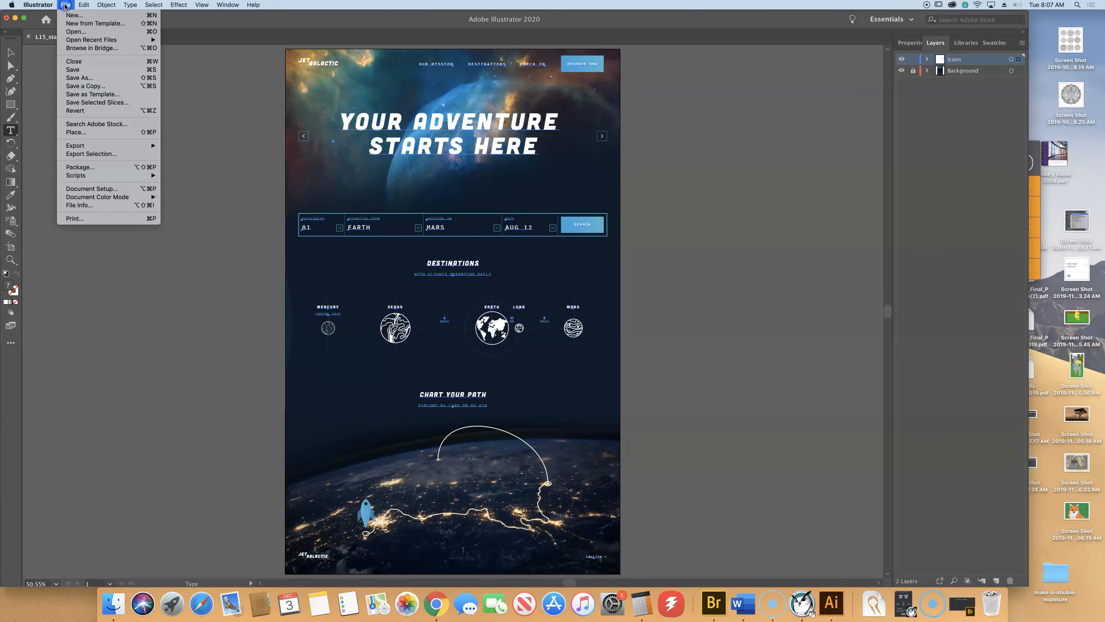
left_click(75, 79)
type("brenda")
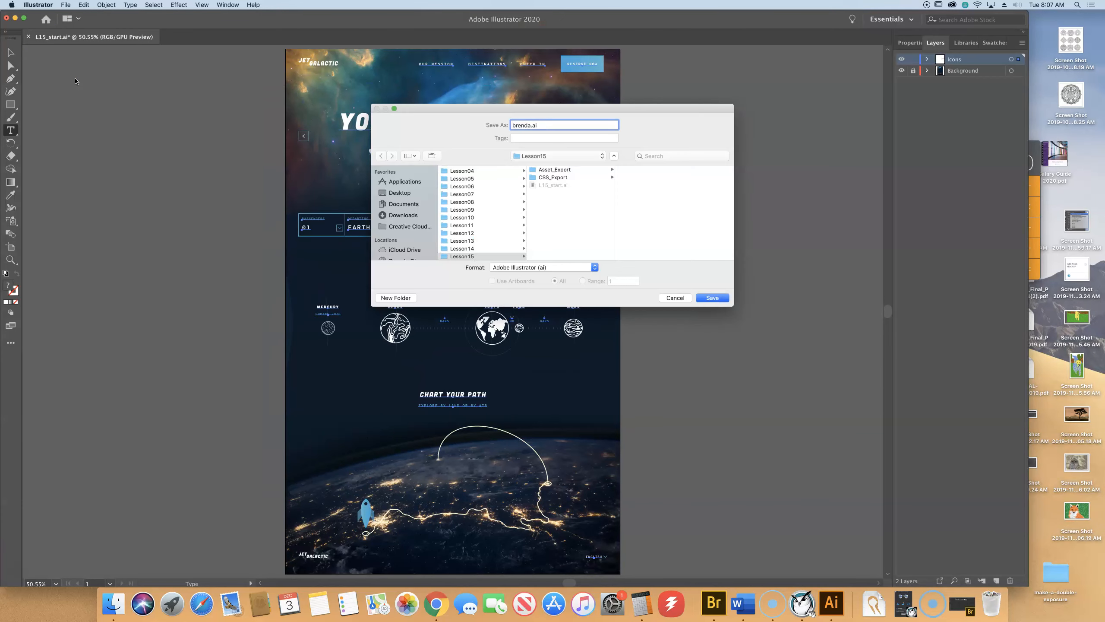
type("galactic")
key("Return")
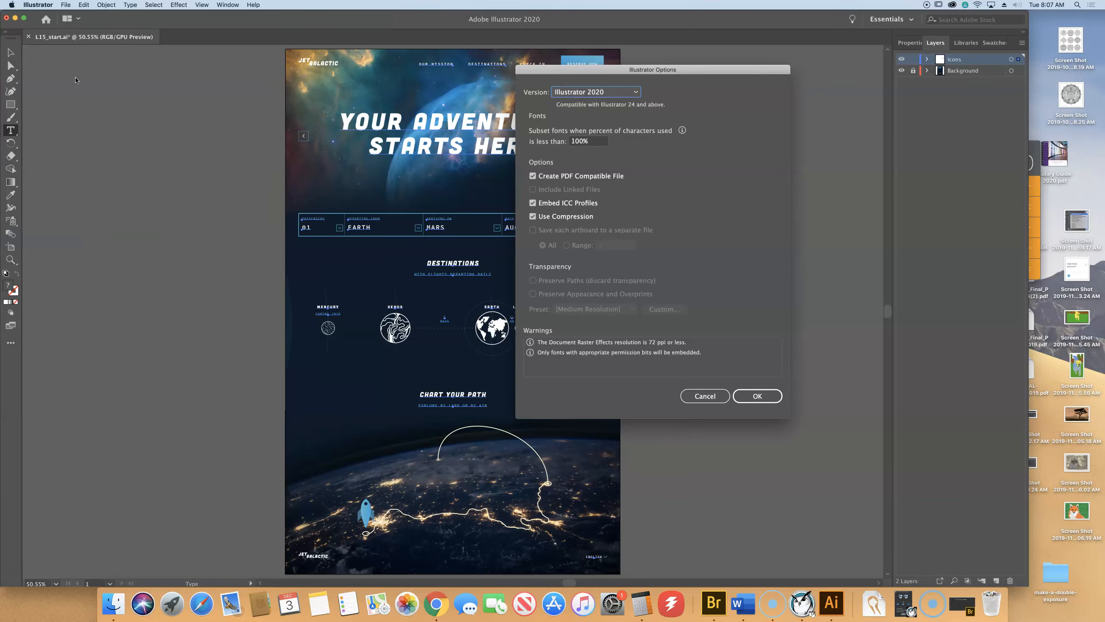
key("Return")
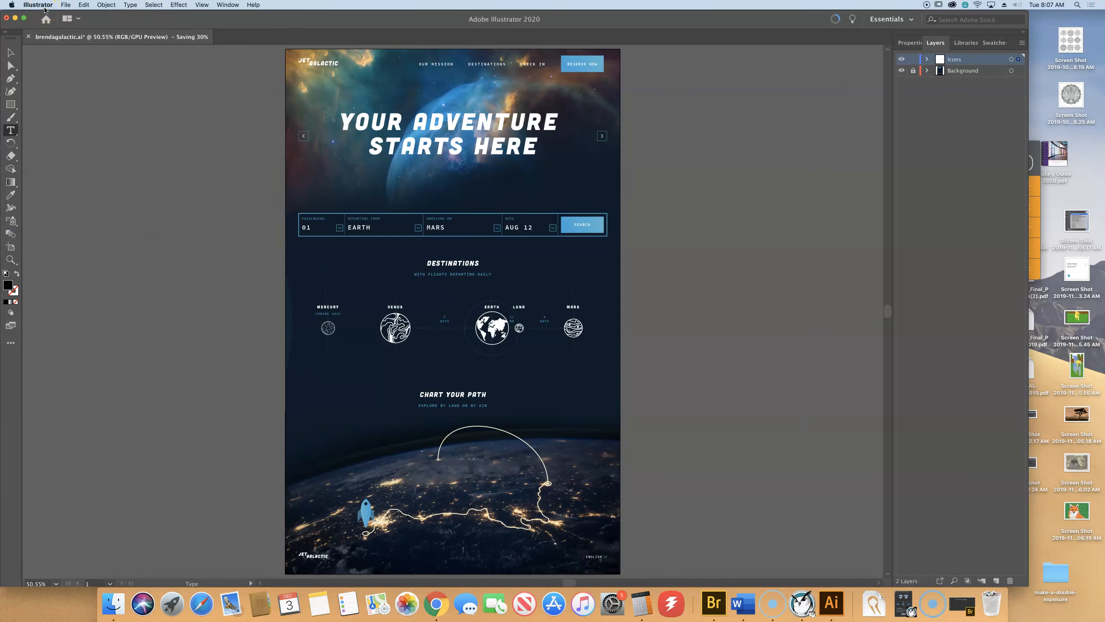
left_click(10, 52)
left_click(106, 140)
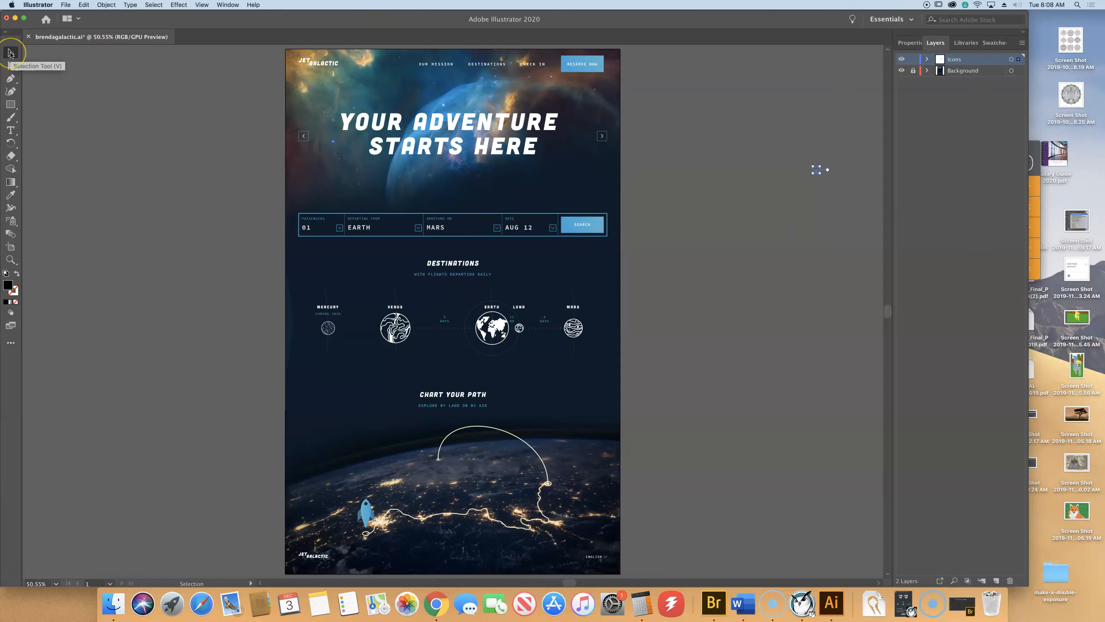
left_click(490, 328)
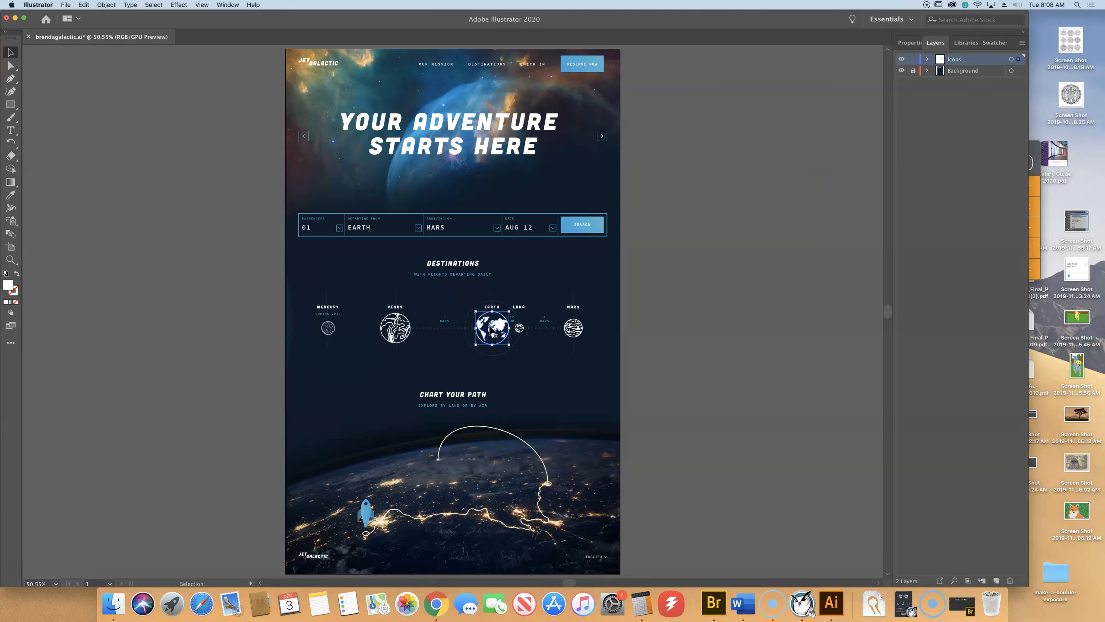
Zoom in on the Earth icon to inspect its anchor points, then view the EARTH and LUNA titles.
key("a")
key("super+equal")
key("super+equal")
key("super+equal")
key("super+equal")
key("super+equal")
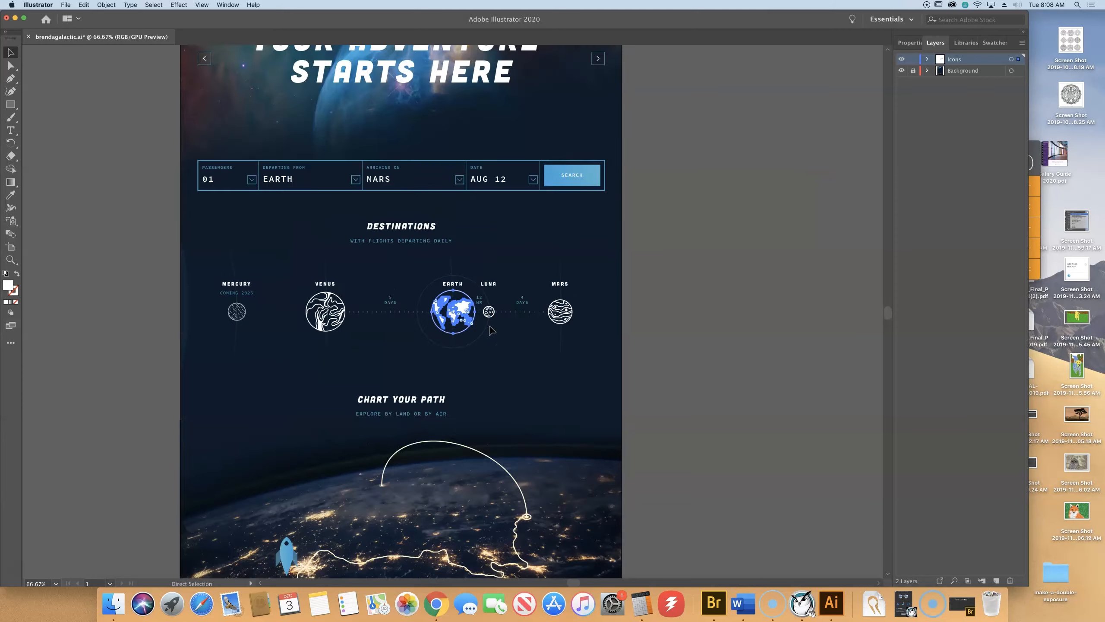
key("super+equal")
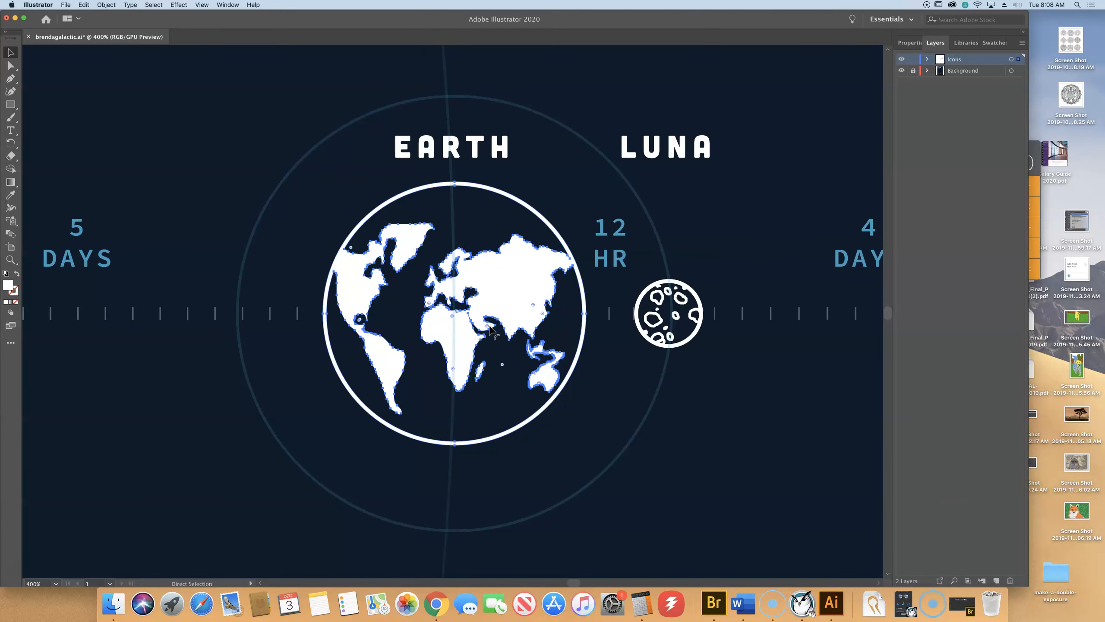
key("super+equal")
key("super+equal")
key("v")
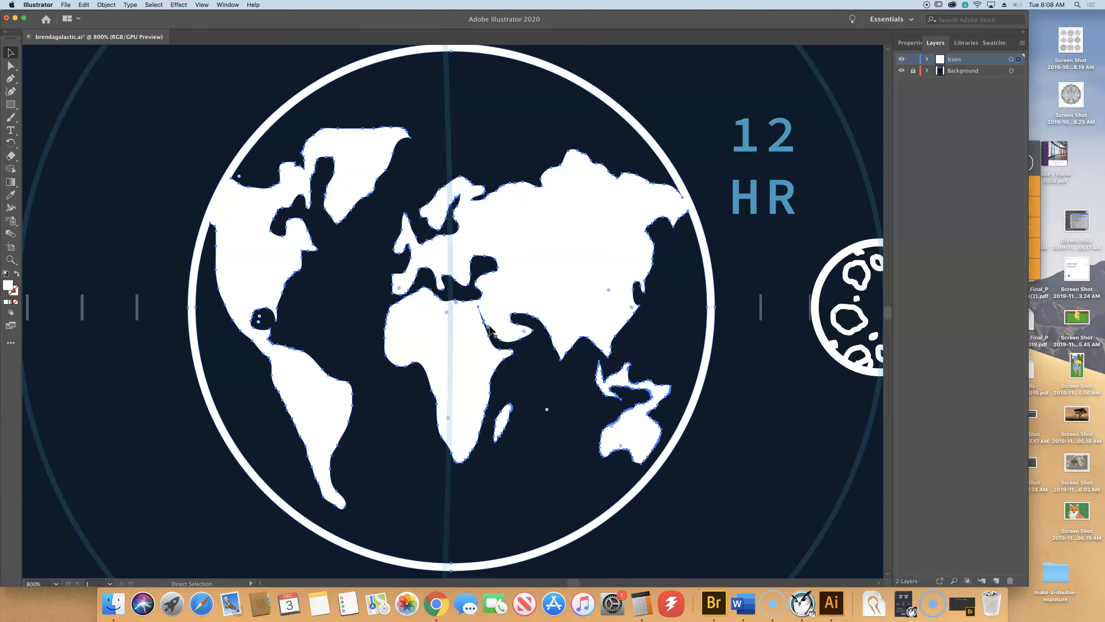
key("super+minus")
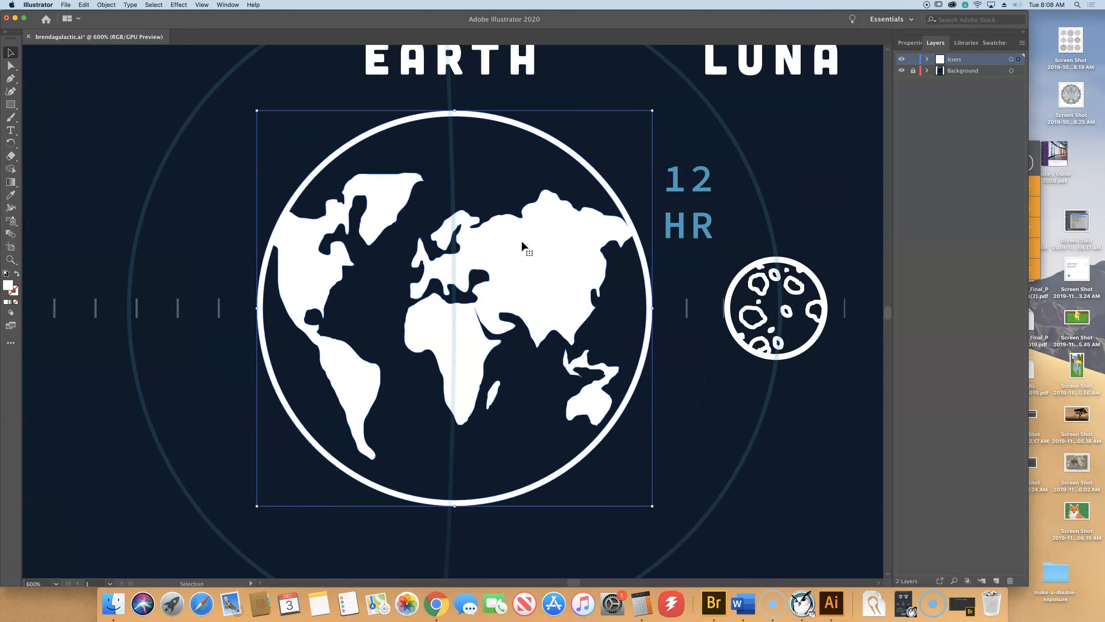
Inspect the continent shapes up close, then look through the Window and View menus.
key("a")
key("super+equal")
key("super+equal")
key("super+equal")
key("super+minus")
key("super+minus")
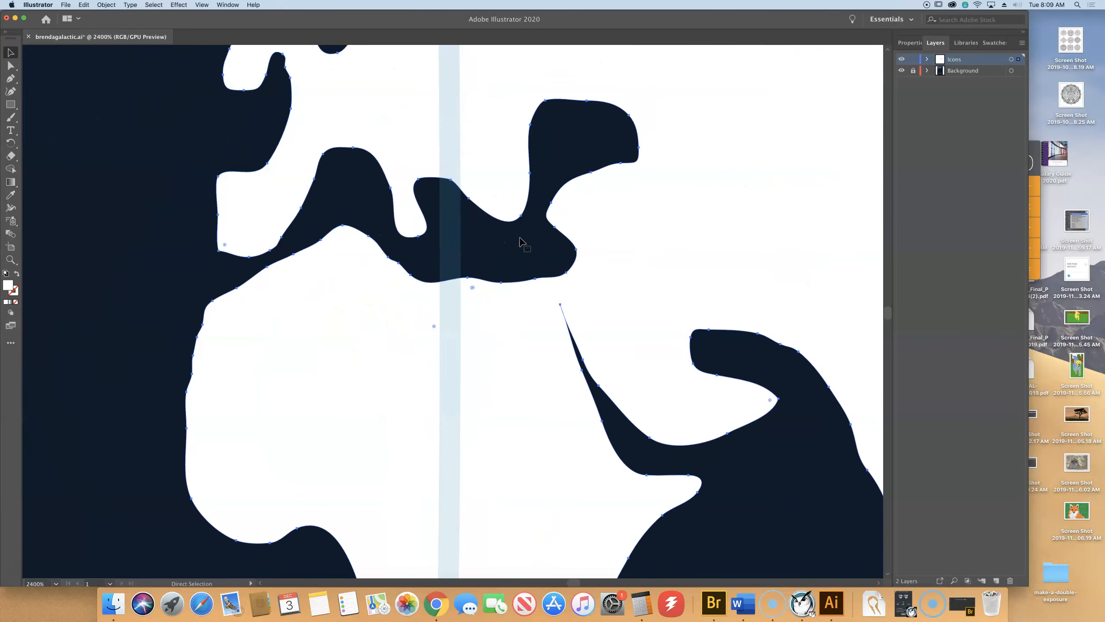
key("v")
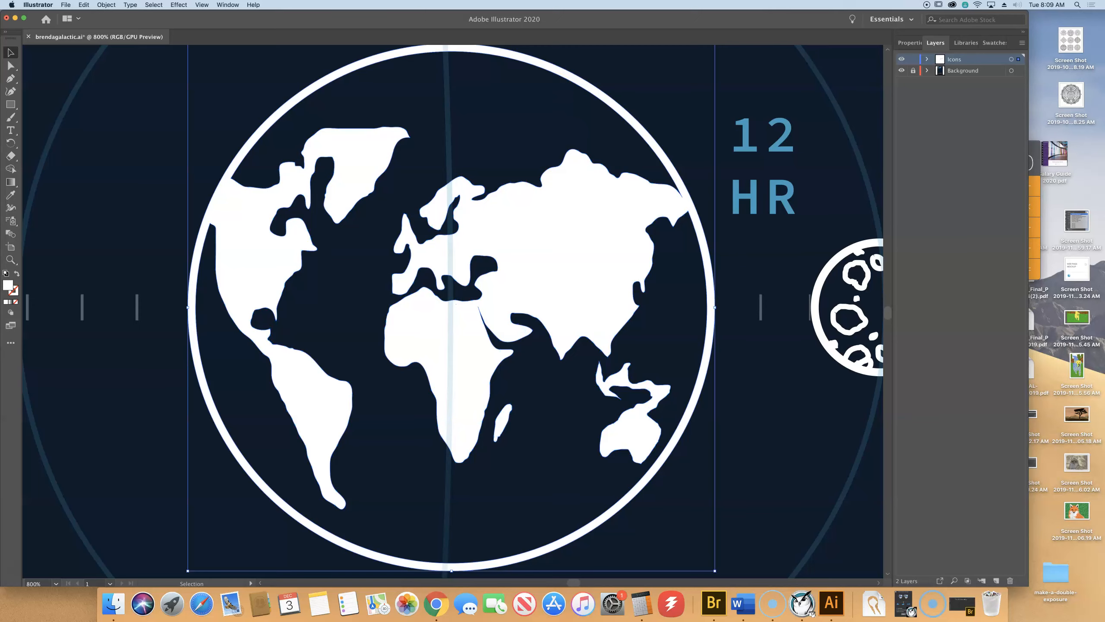
left_click(228, 5)
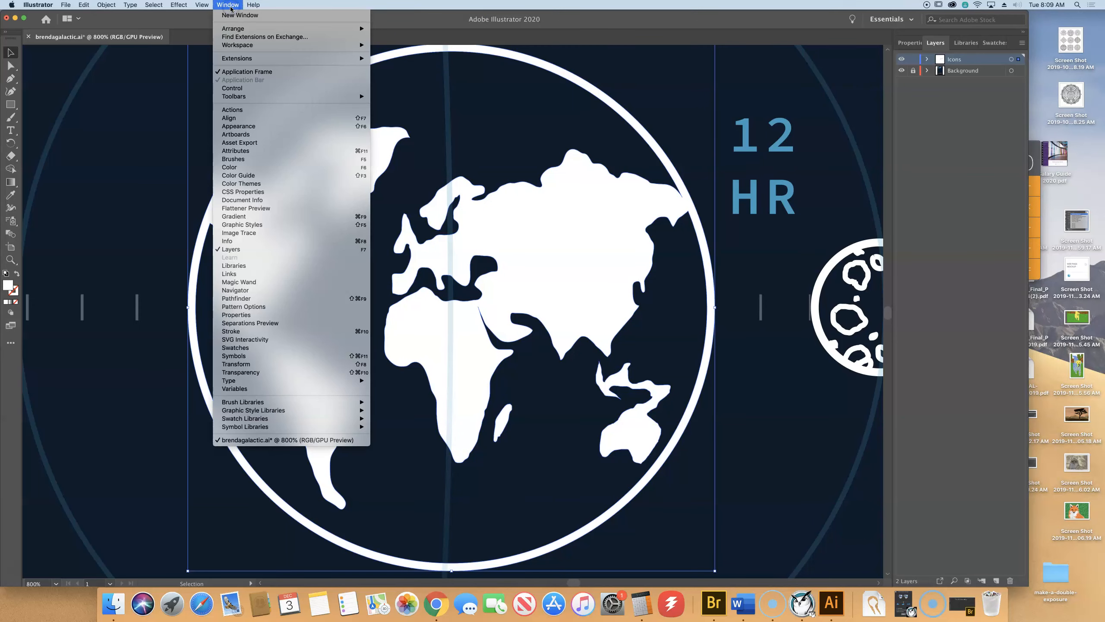
mouse_move(201, 5)
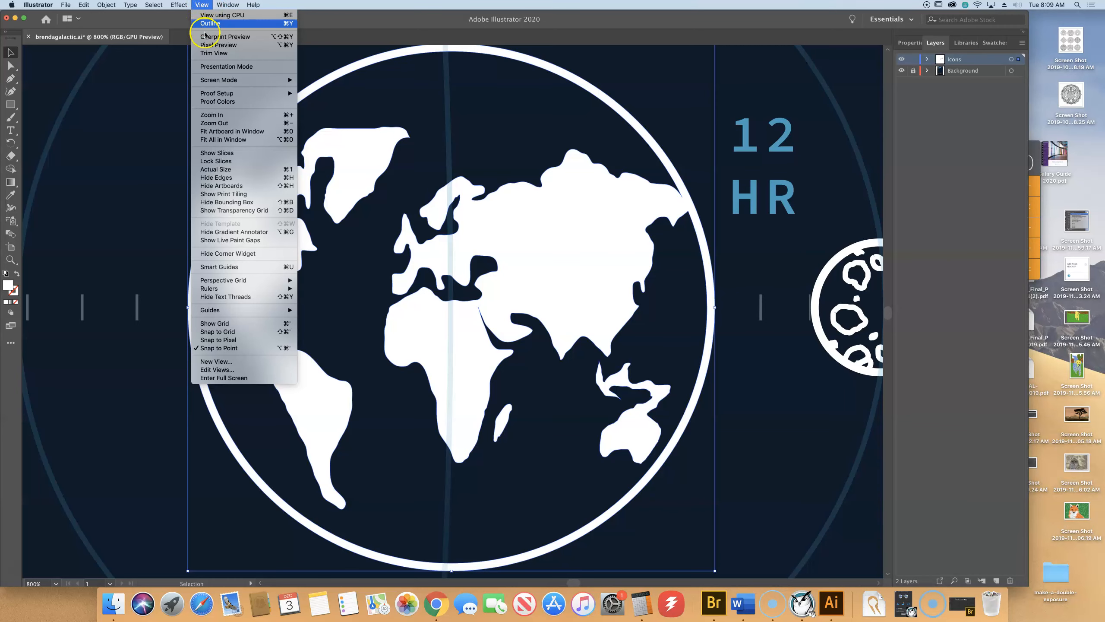
Turn on Pixel Preview, inspect the Earth icon's edges closely, then zoom to 100%.
left_click(207, 45)
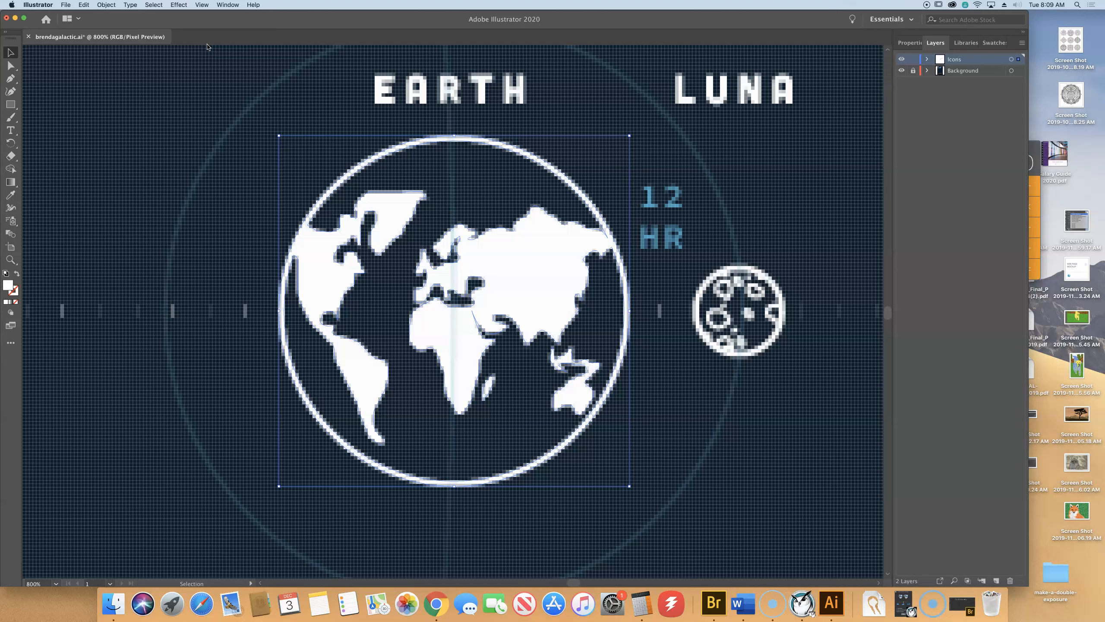
key("super+equal")
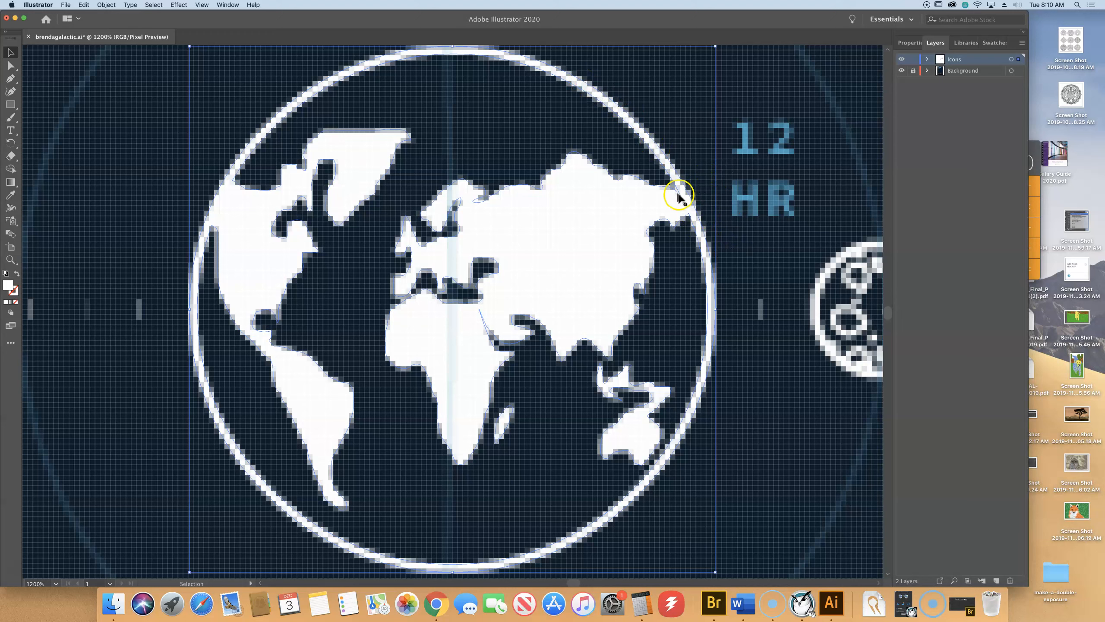
left_click(586, 79)
left_click(587, 81)
left_click(609, 95)
key("super+1")
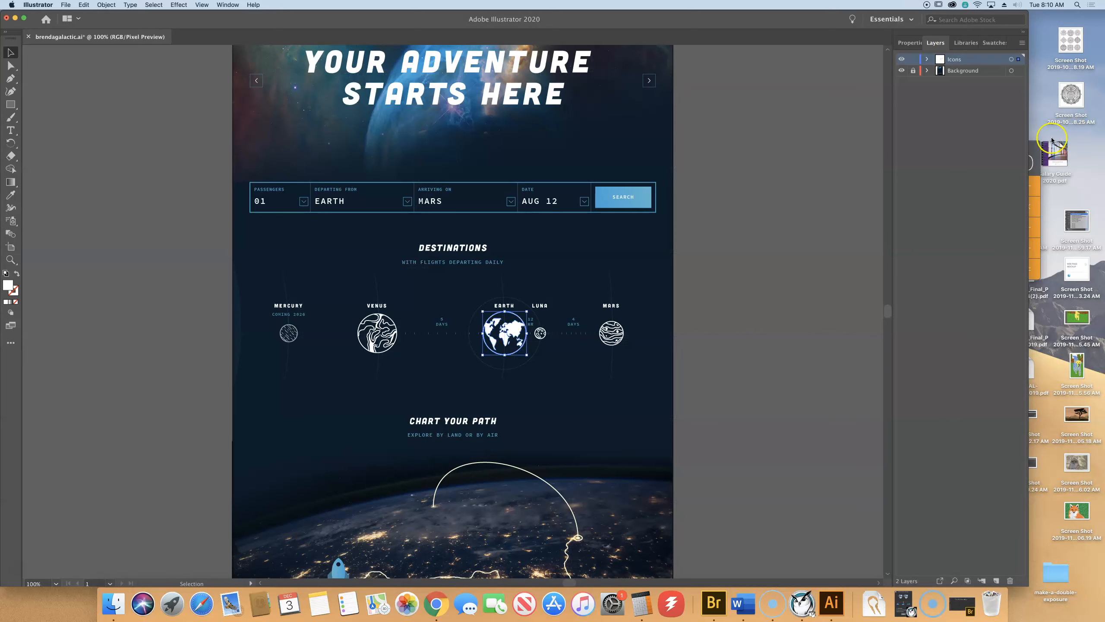
Deselect the Earth icon and zoom in to pixel level on the SEARCH button.
left_click(639, 193)
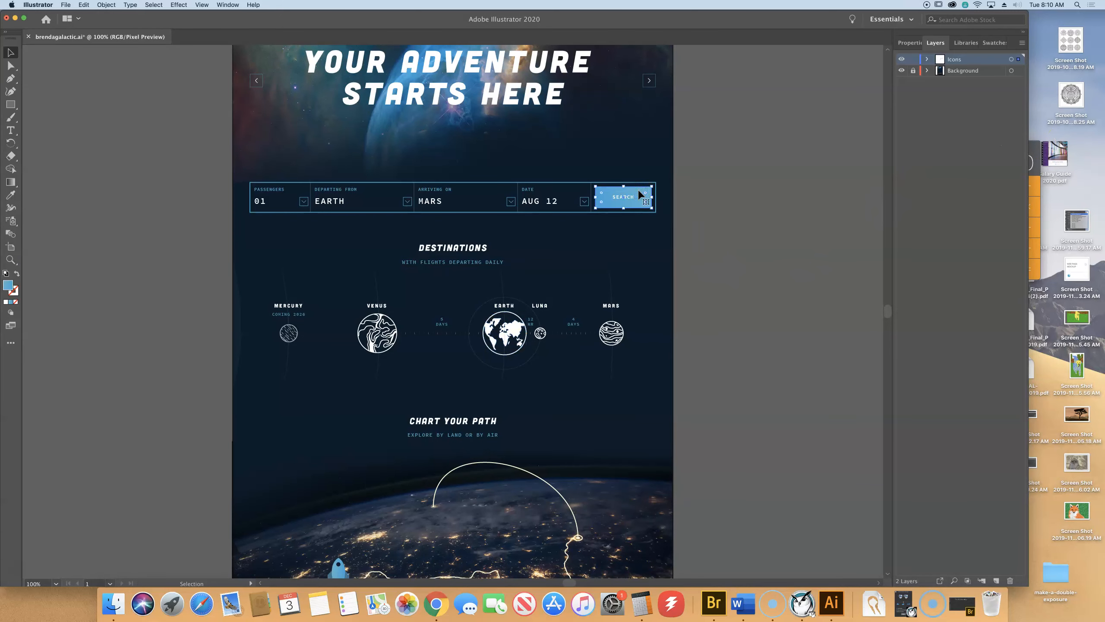
key("a")
key("super+equal")
key("super+equal")
key("super+equal")
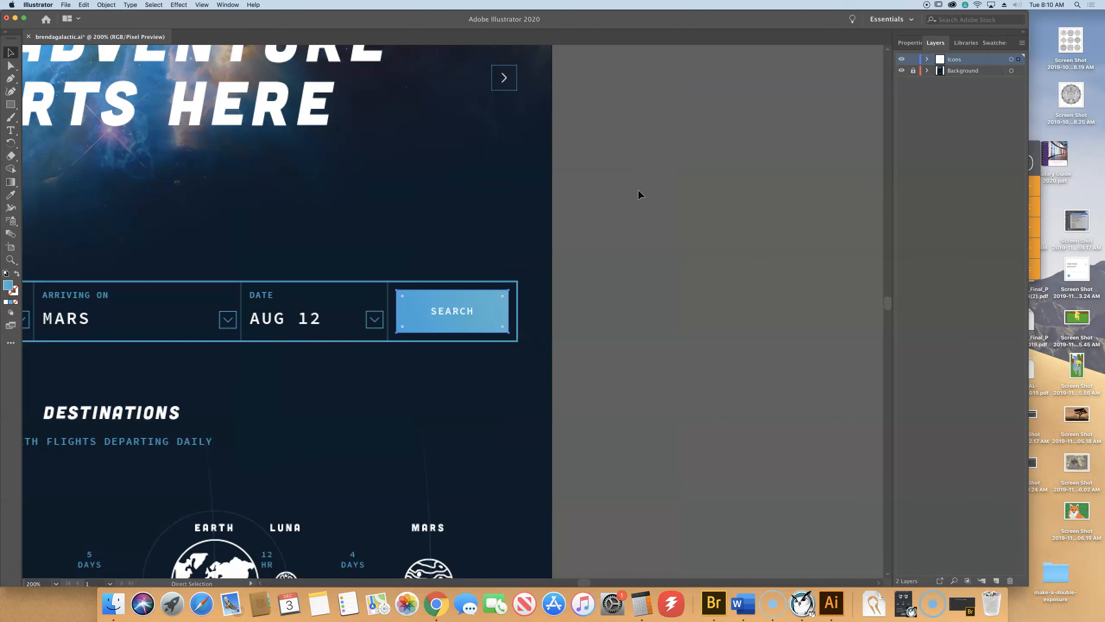
key("super+equal")
key("super+equal")
key("super+equal")
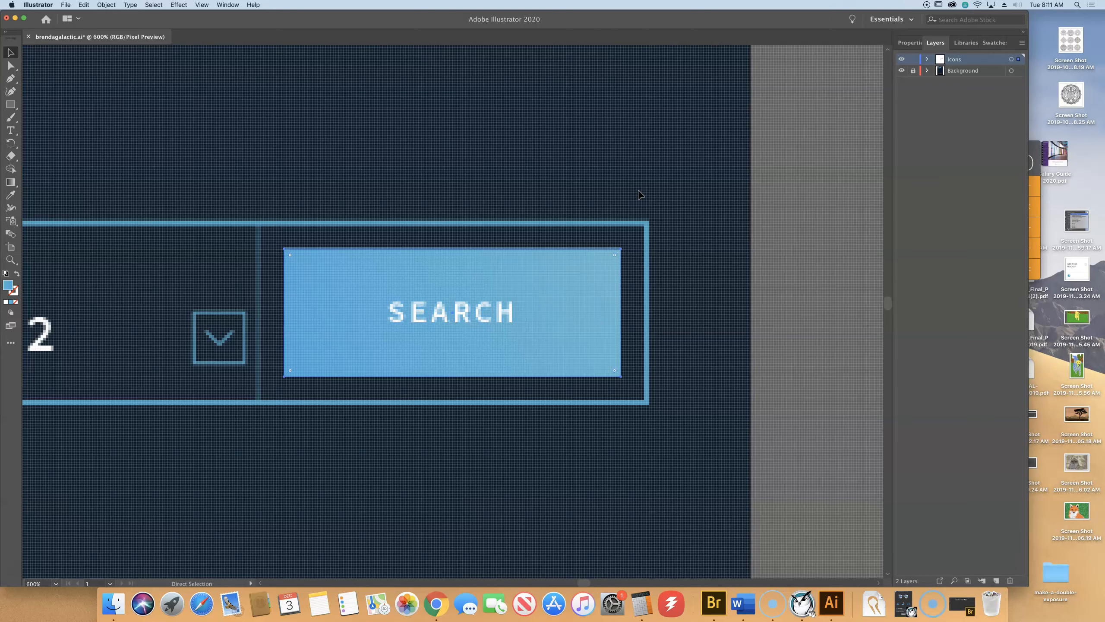
key("super+equal")
key("super+equal")
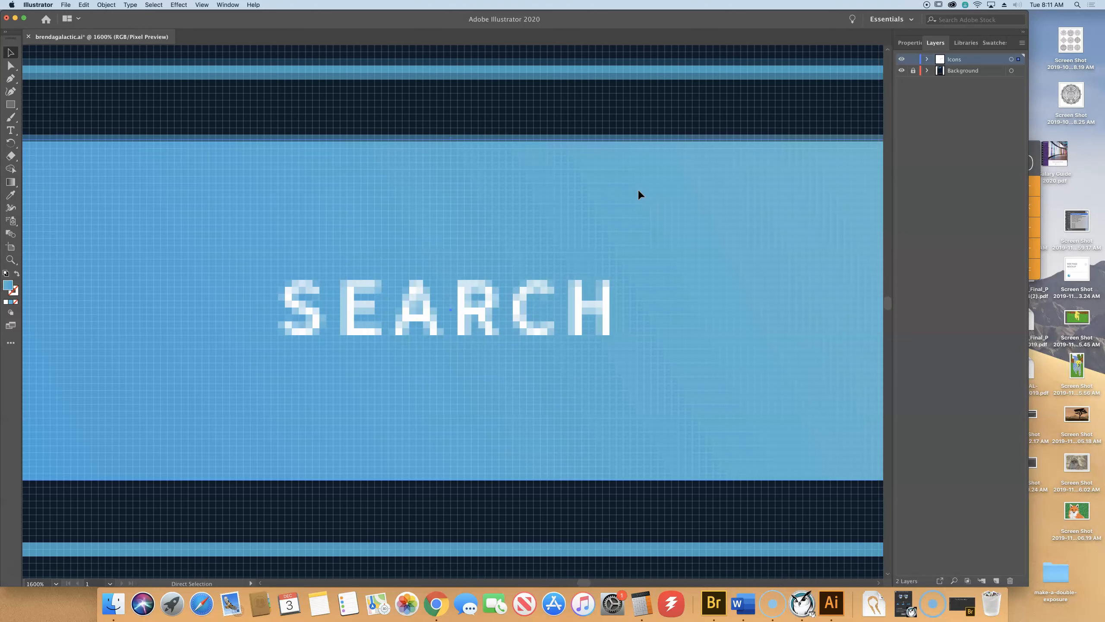
key("super+minus")
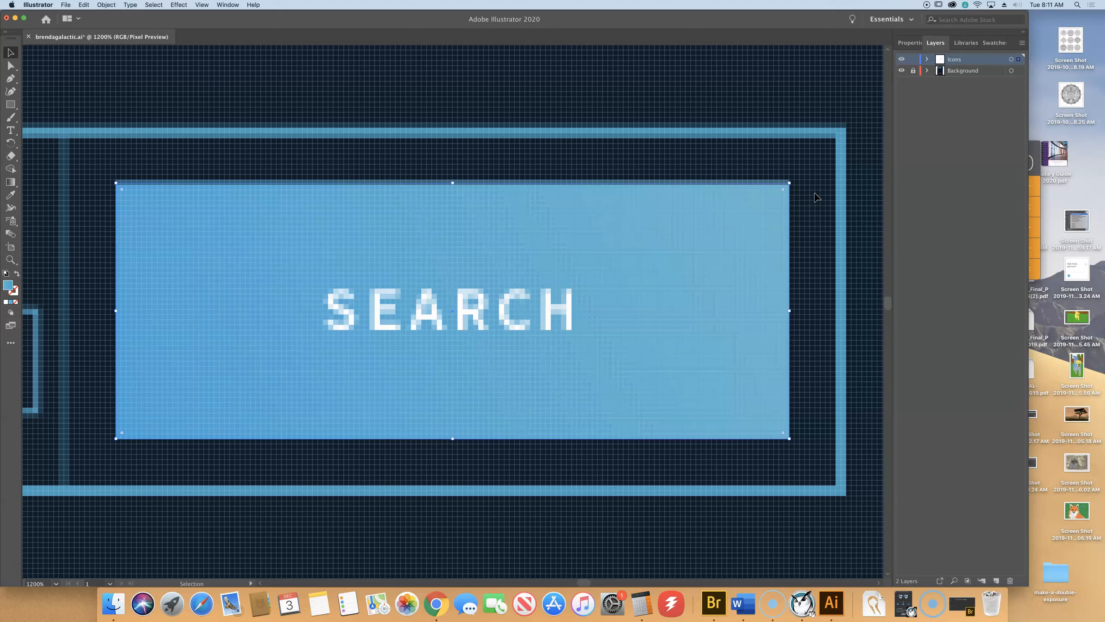
scroll(816, 198, "up", 2)
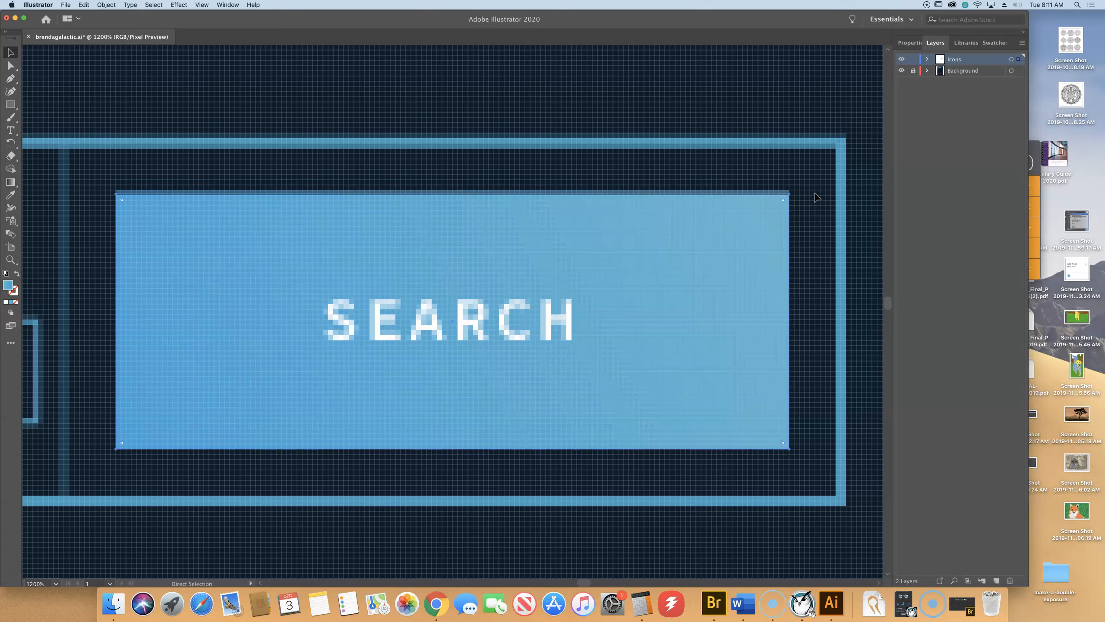
key("super+equal")
key("super+equal")
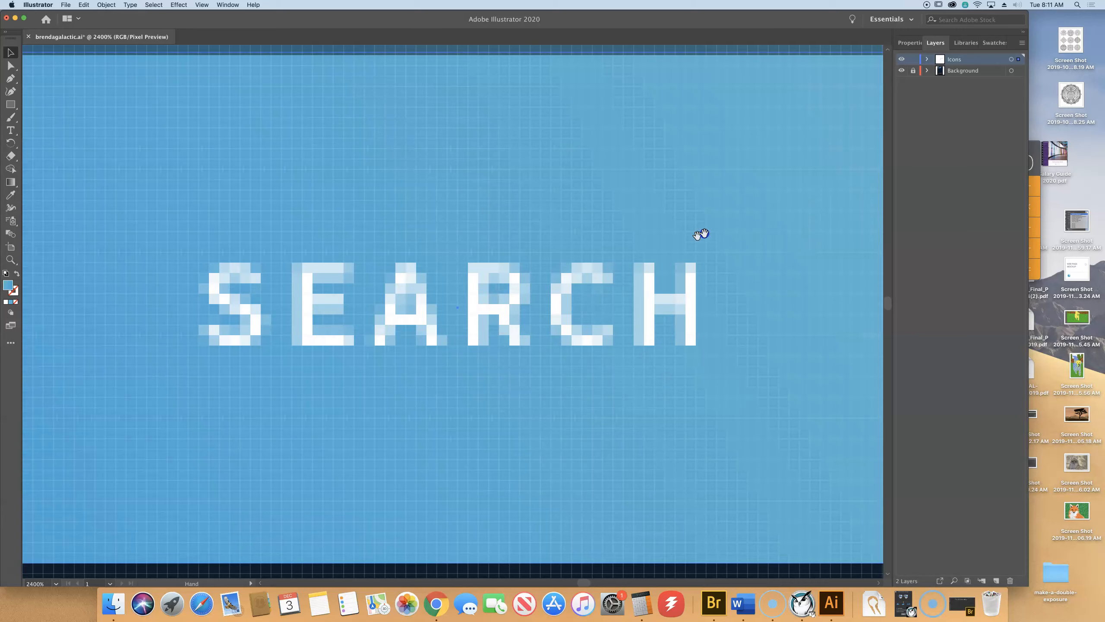
scroll(700, 195, "up", 2)
scroll(662, 123, "down", 6)
scroll(575, 188, "right", 15)
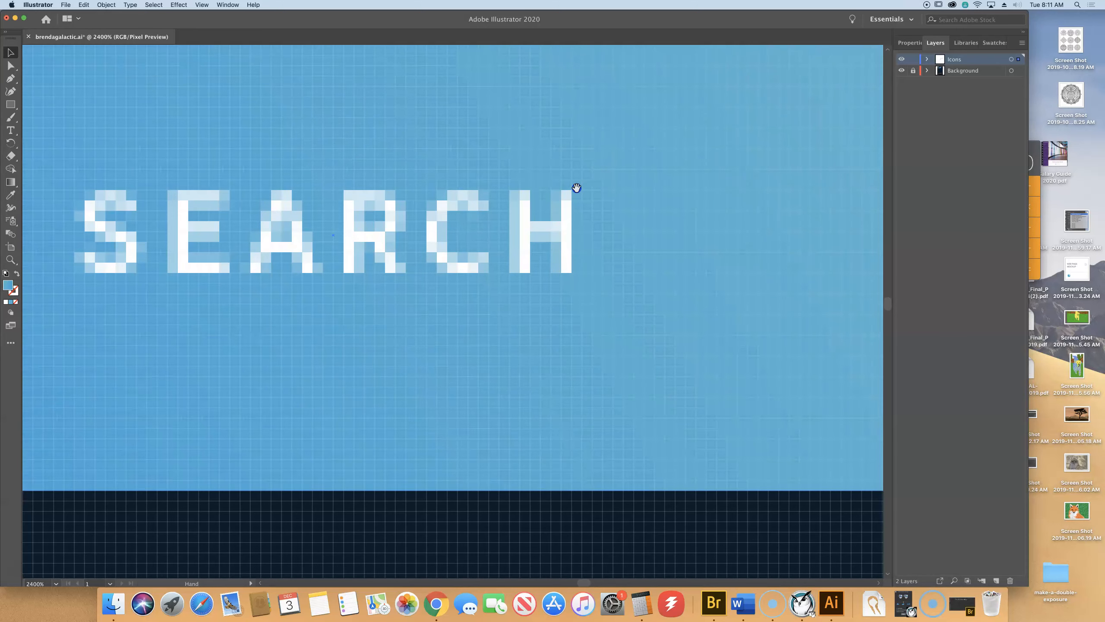
scroll(553, 232, "up", 8)
Select the light-blue rectangle behind the SEARCH text and delete it.
key("space")
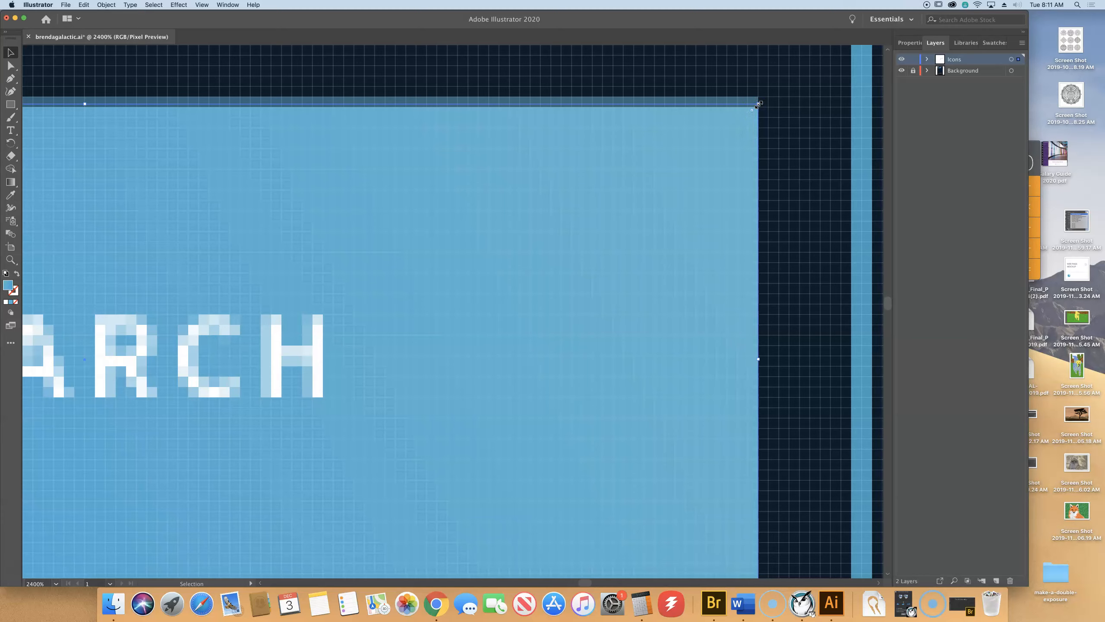
key("a")
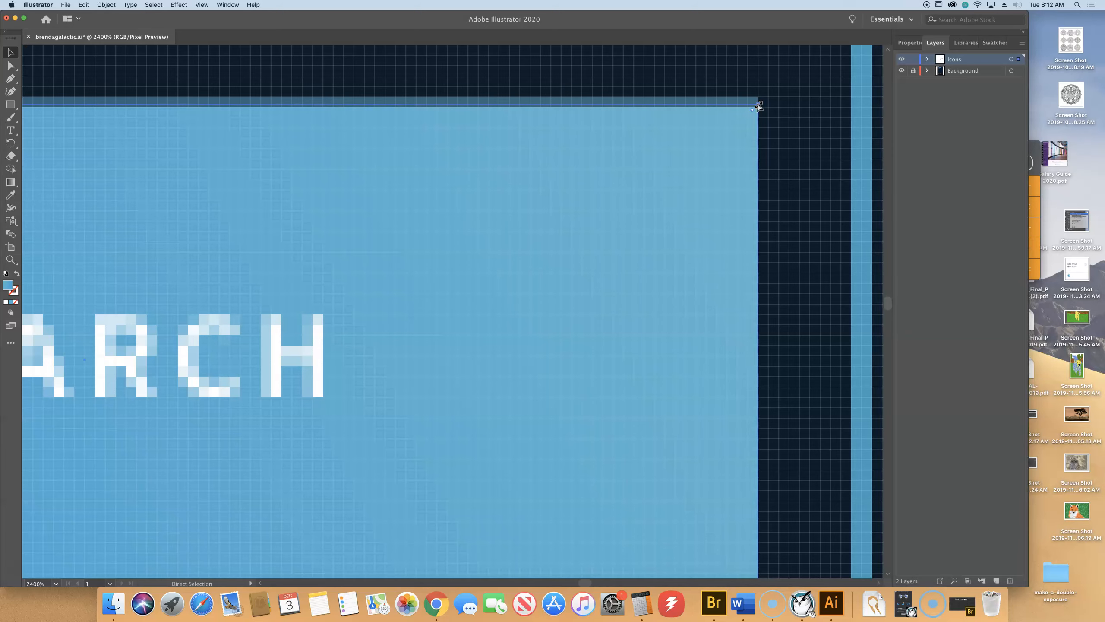
key("super+minus")
key("super+minus")
key("v")
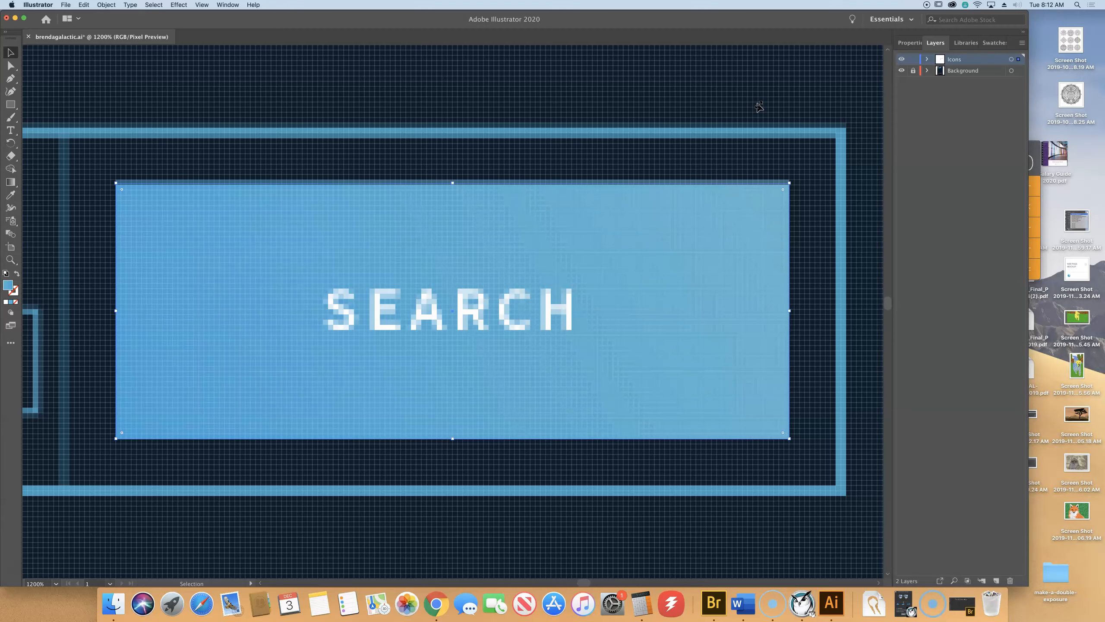
key("Delete")
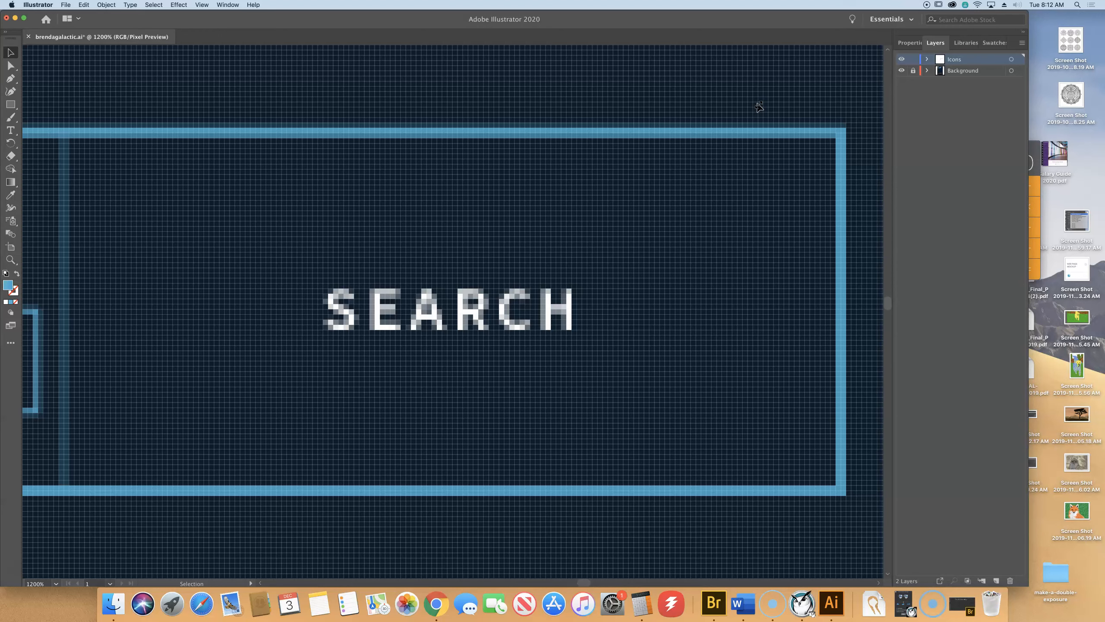
scroll(697, 100, "up", 3)
scroll(696, 100, "left", 2)
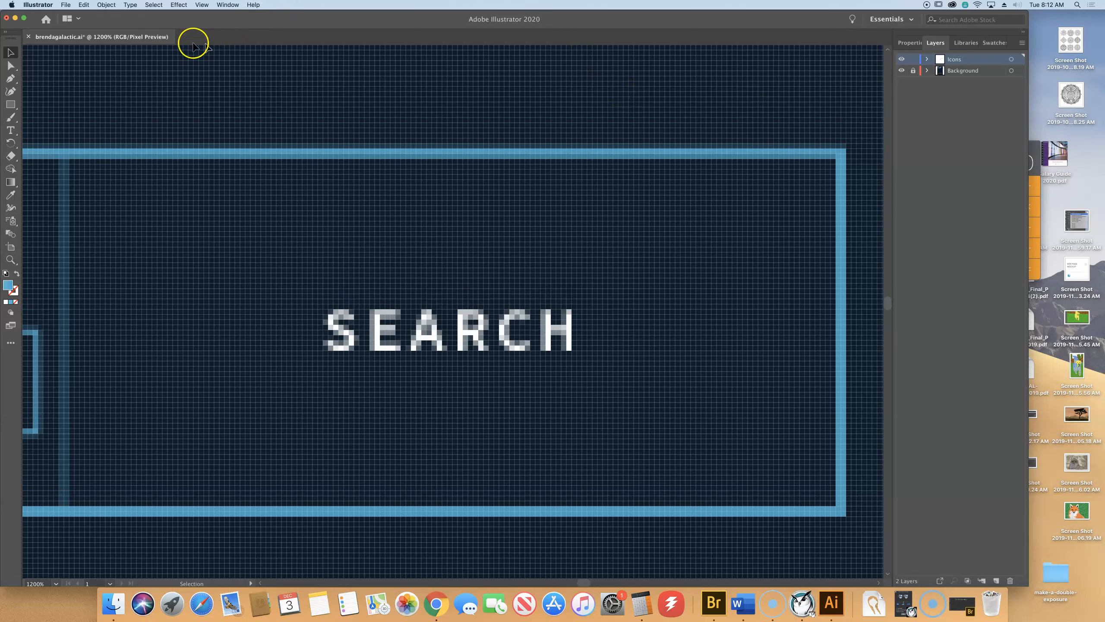
Draw a trial rectangle over the SEARCH text, then delete it.
left_click(12, 109)
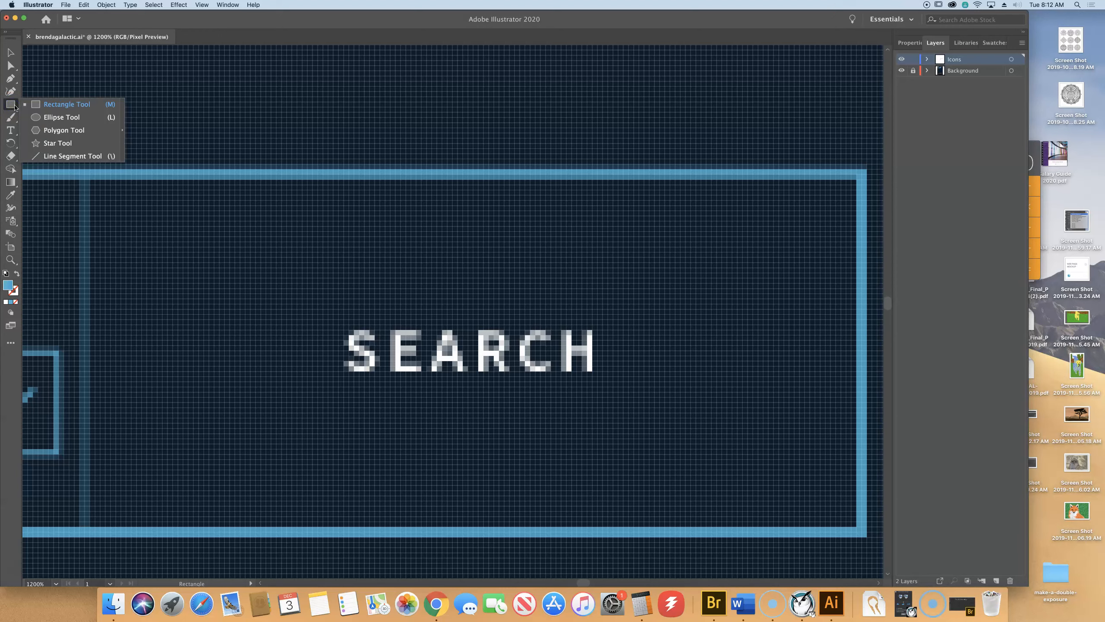
left_click_drag(150, 249, 808, 462)
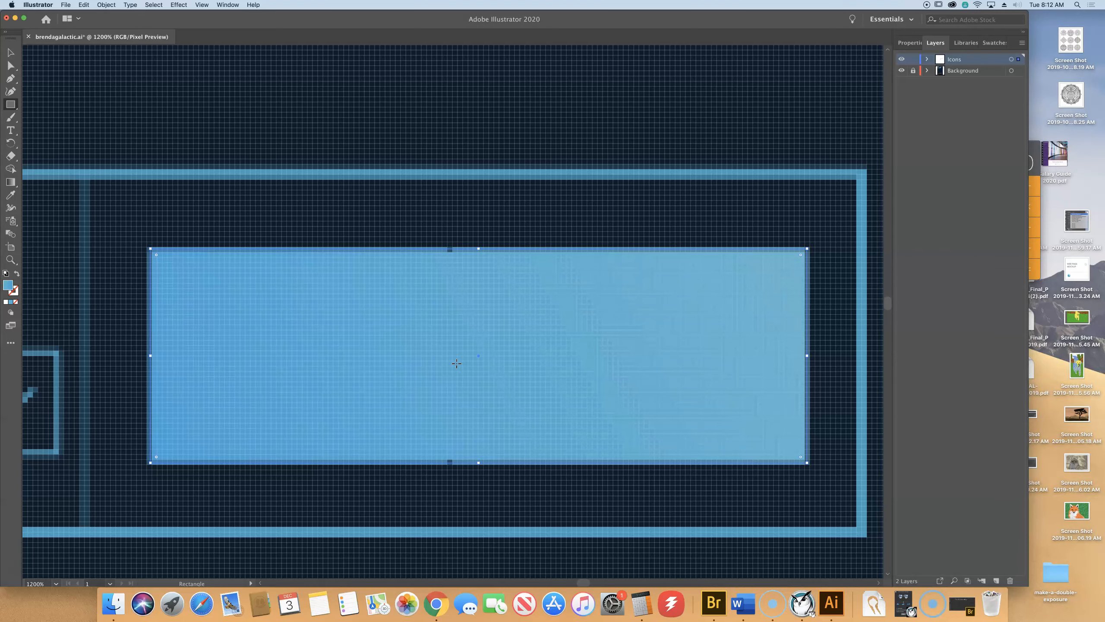
key("Delete")
left_click(454, 317)
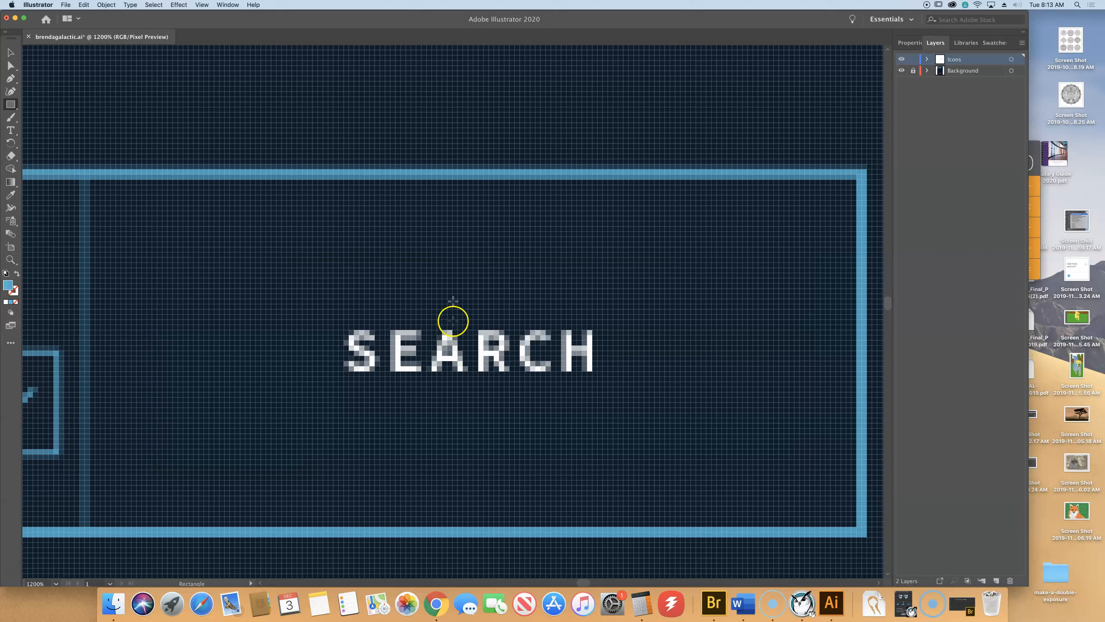
Turn on Snap to Pixel in the View menu.
left_click(201, 4)
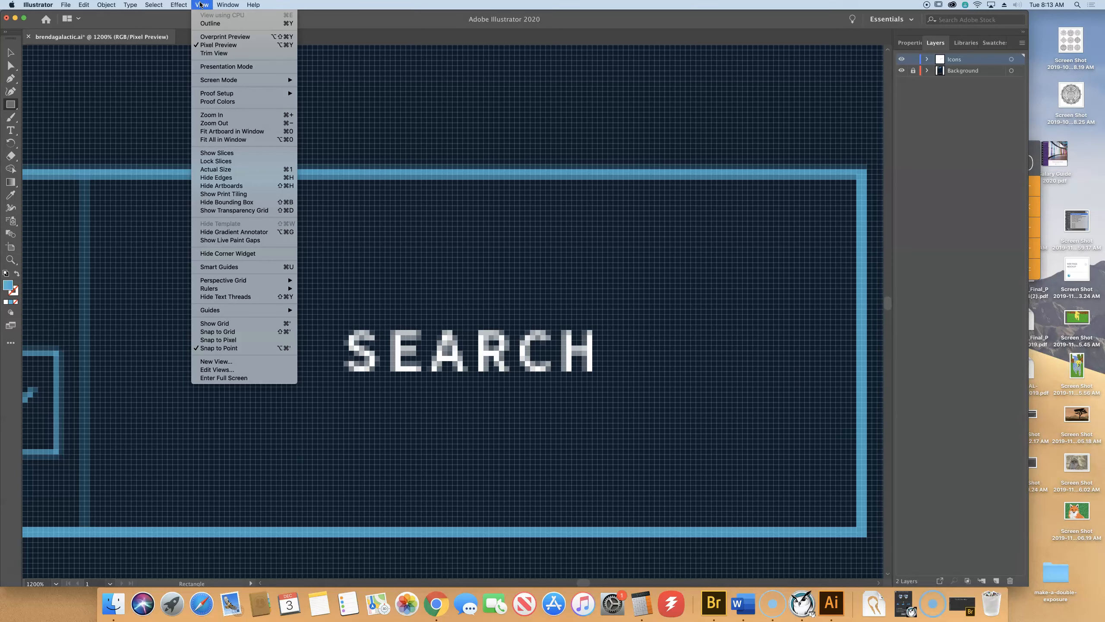
left_click(237, 266)
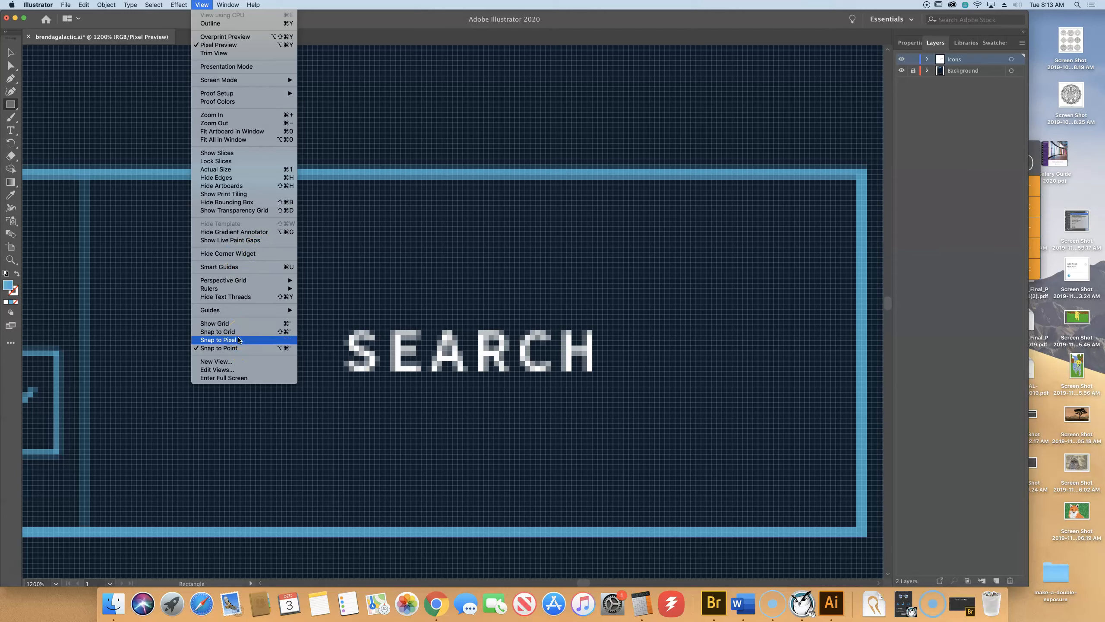
left_click(200, 341)
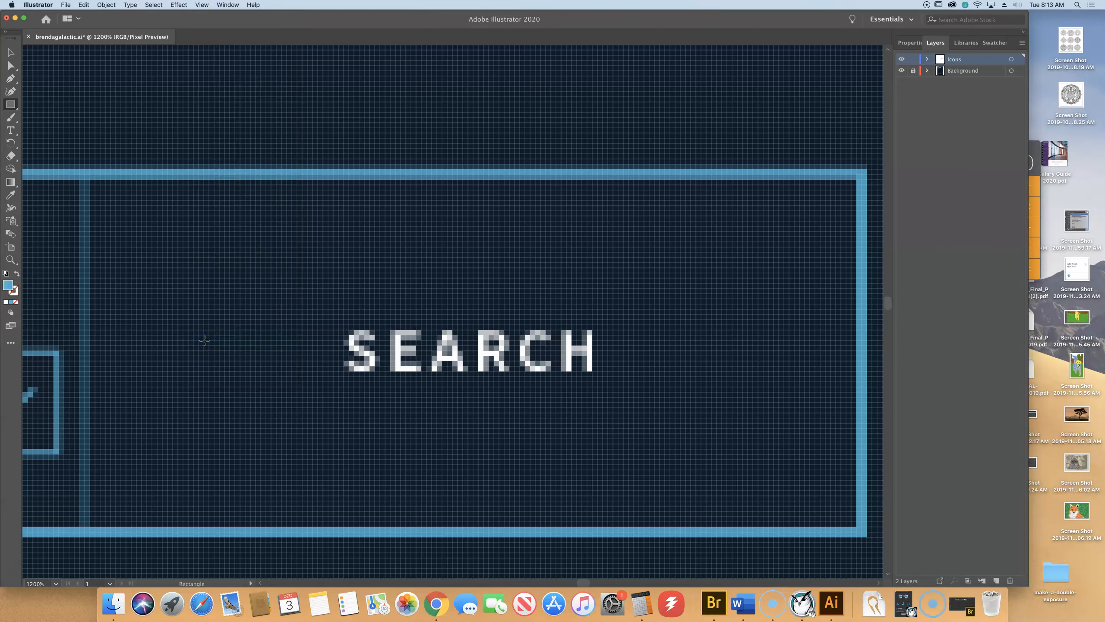
Draw a new 116 × 41 px light-blue rectangle and send it behind the SEARCH text.
mouse_move(168, 238)
left_mouse_down()
mouse_move(392, 330)
mouse_move(768, 449)
left_mouse_up()
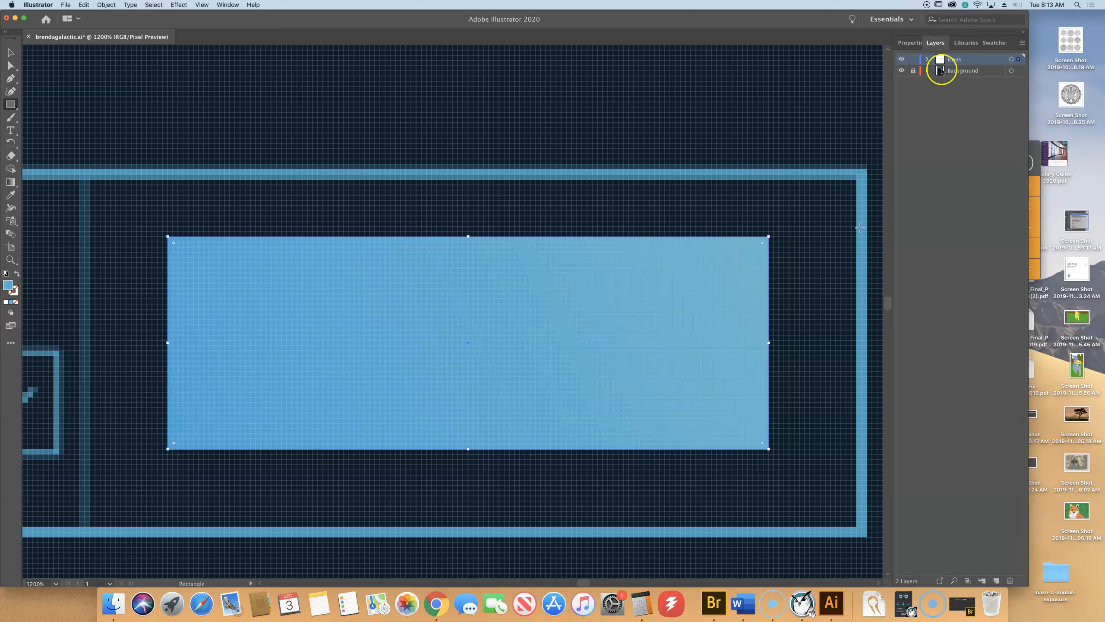
left_click(905, 44)
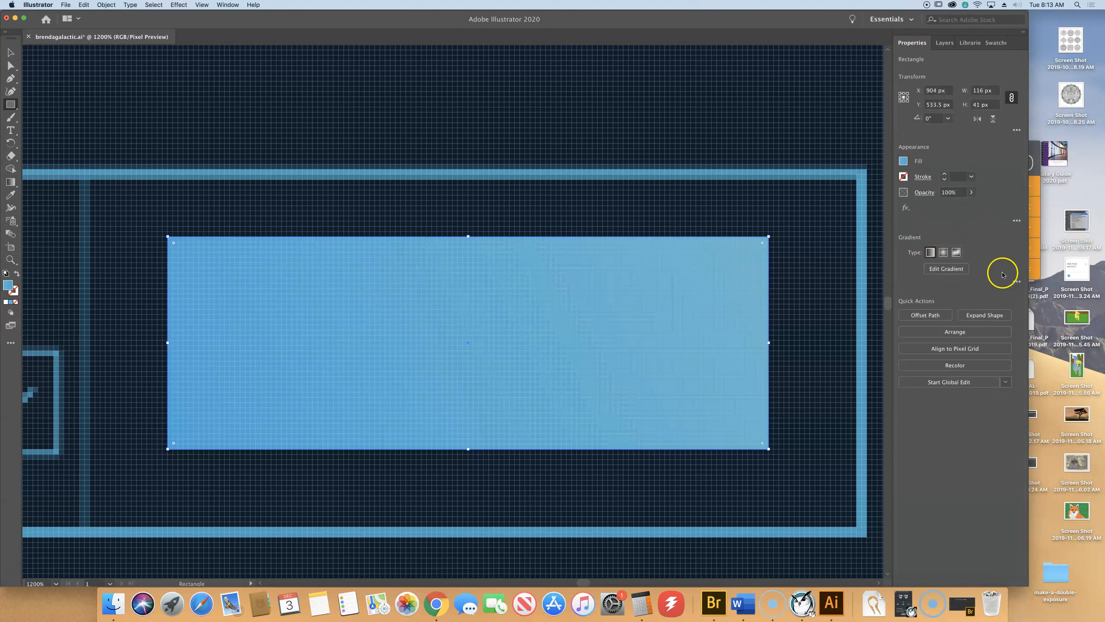
left_click(962, 331)
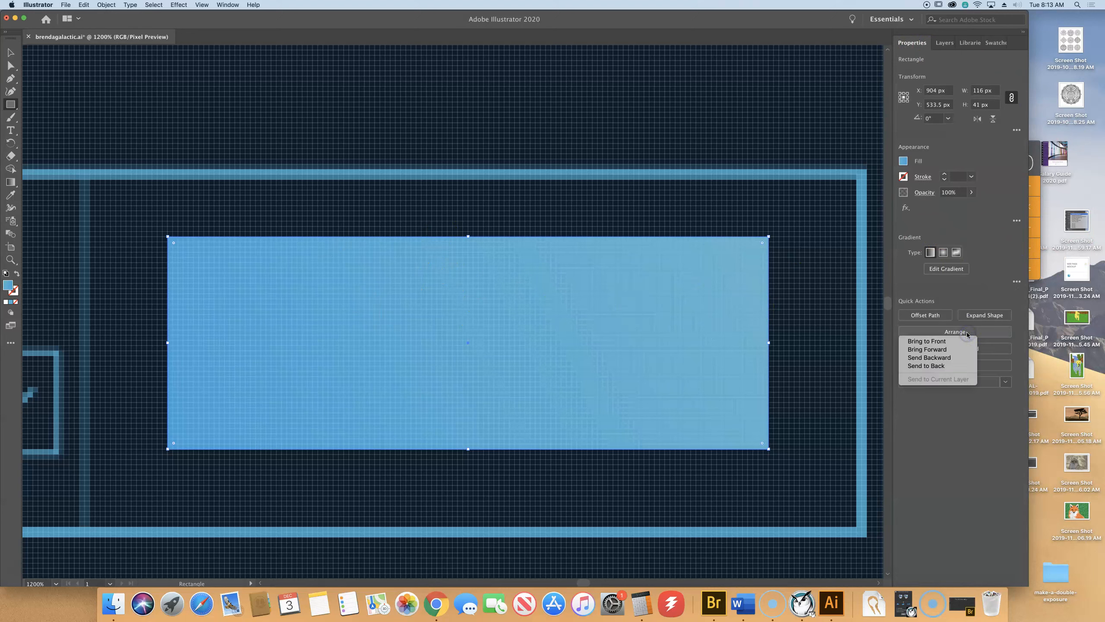
left_click(946, 361)
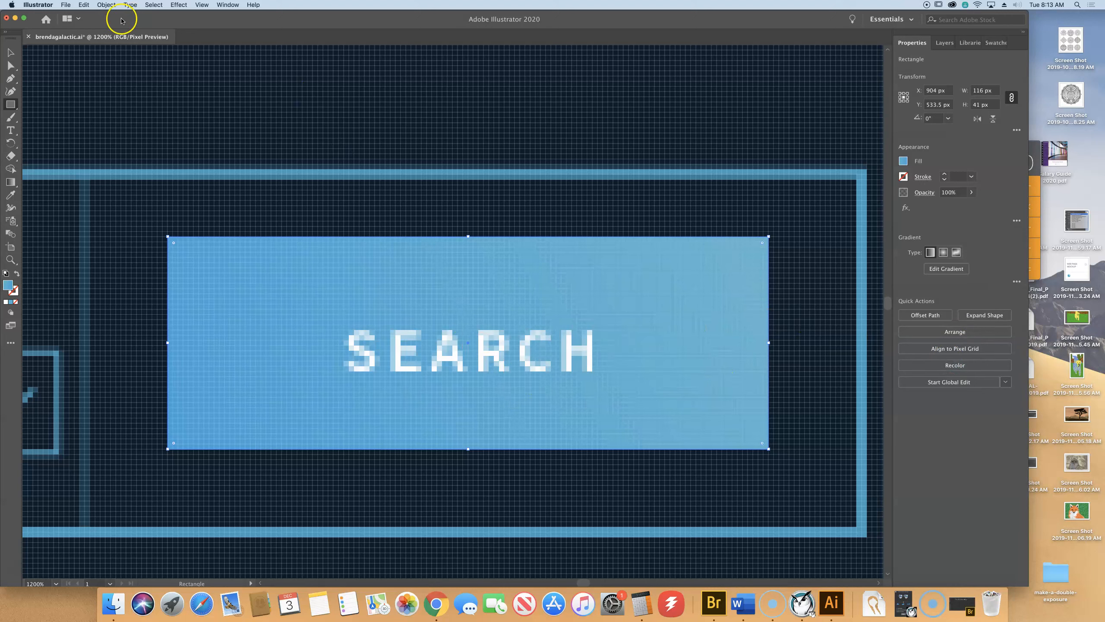
Nudge the SEARCH rectangle onto whole pixels at X 905 px, Y 534.5 px.
left_click(11, 51)
left_click_drag(366, 296, 371, 296)
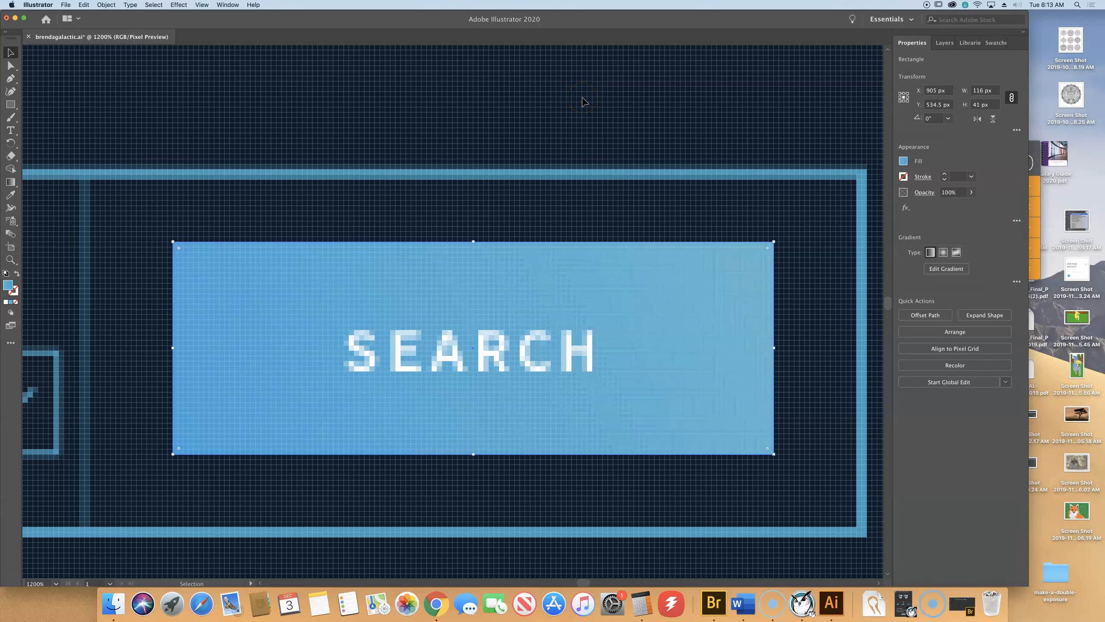
key("a")
key("super+minus")
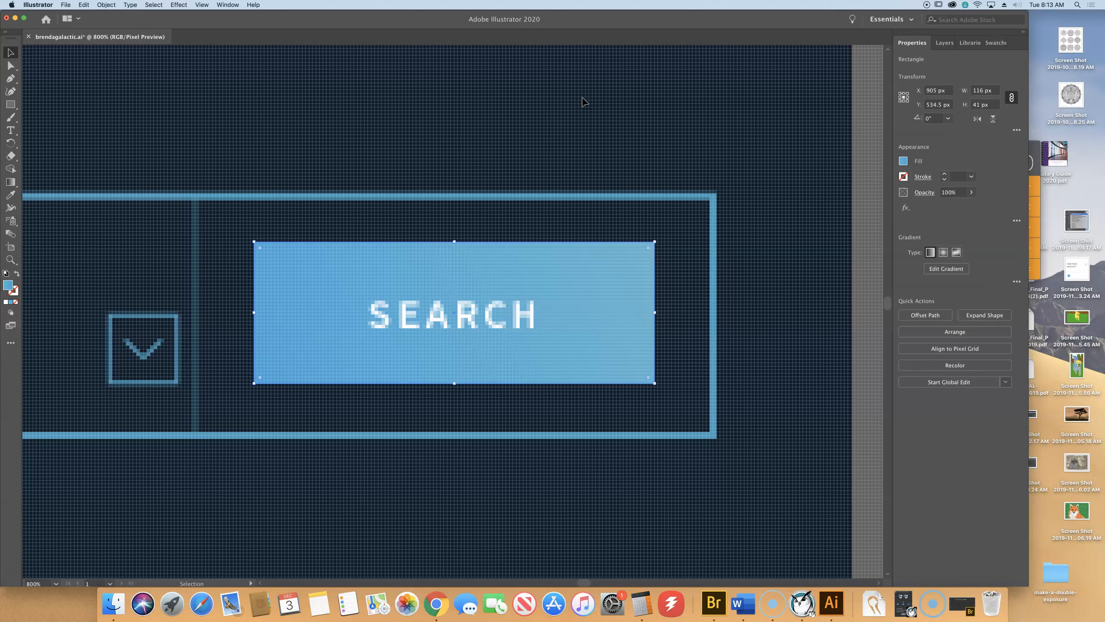
Align the outer search-bar frame to the pixel grid at 940 × 69 px, then select the chevron.
left_click(627, 200)
left_click(628, 199)
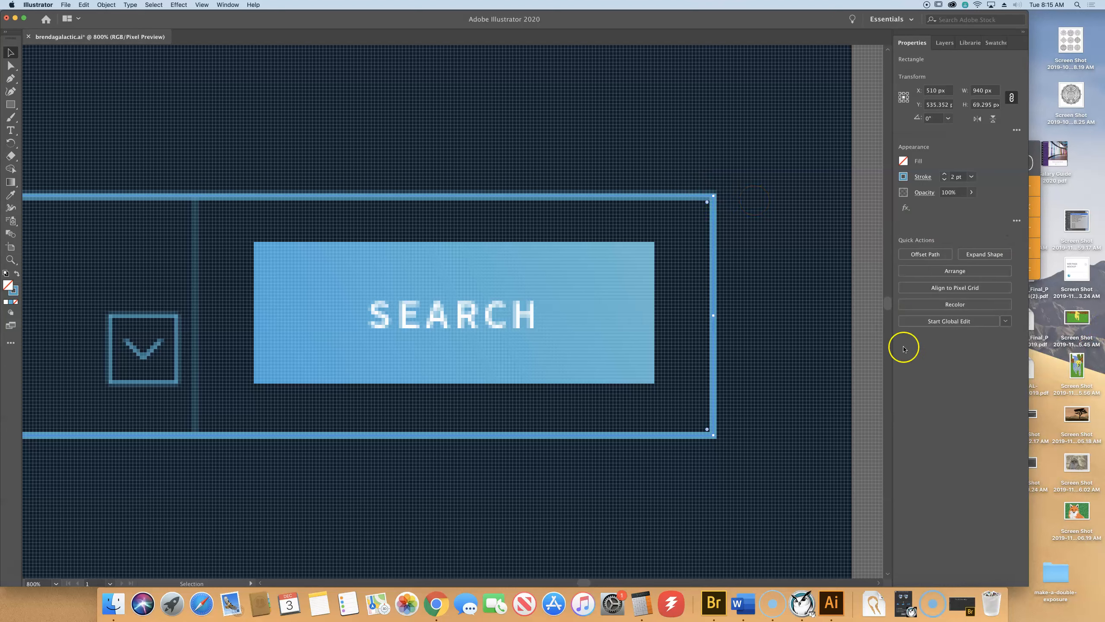
left_click(961, 290)
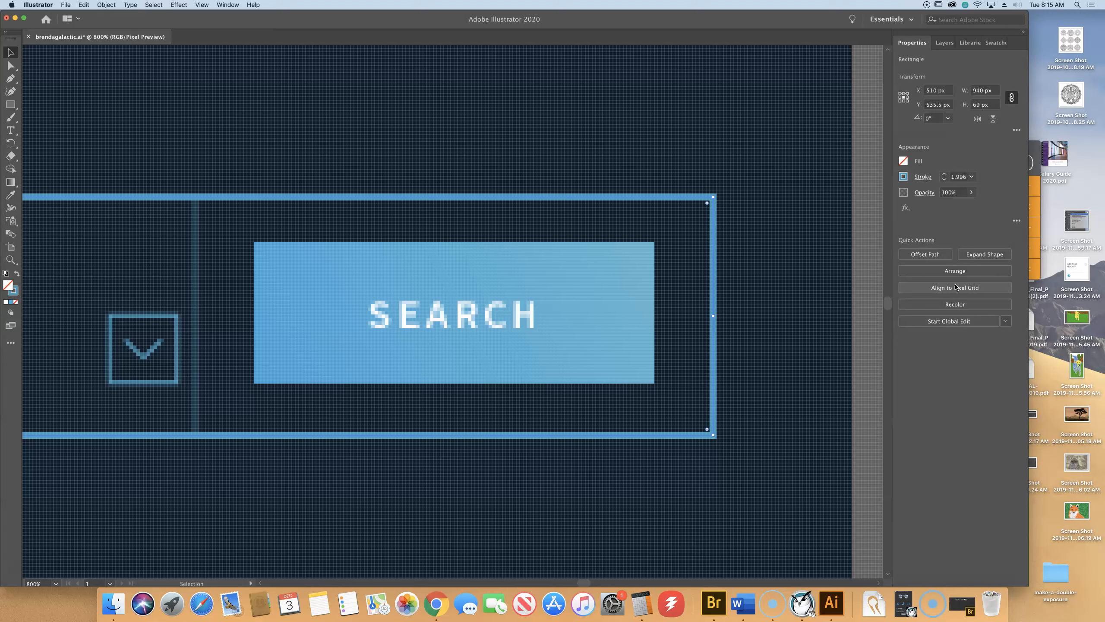
left_click_drag(246, 246, 489, 189)
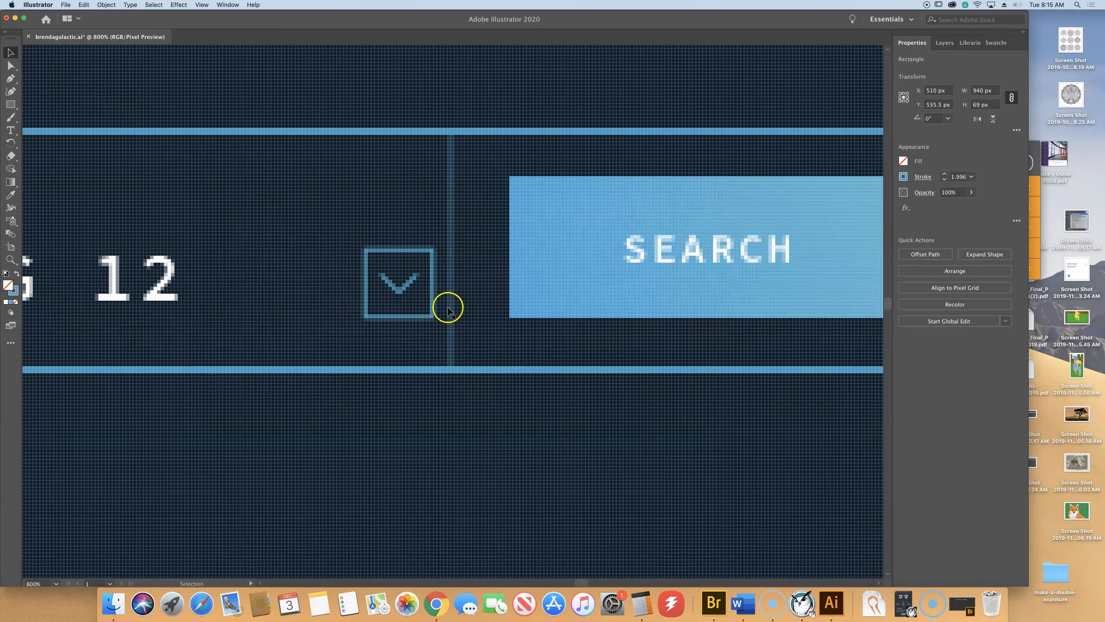
left_click(399, 290)
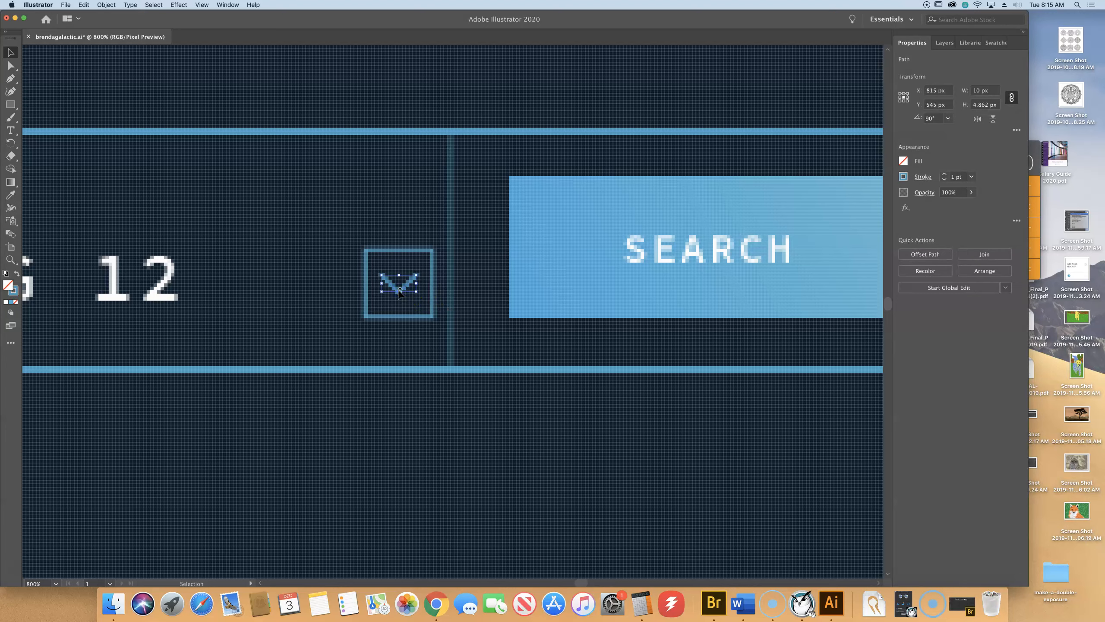
key("a")
key("super+equal")
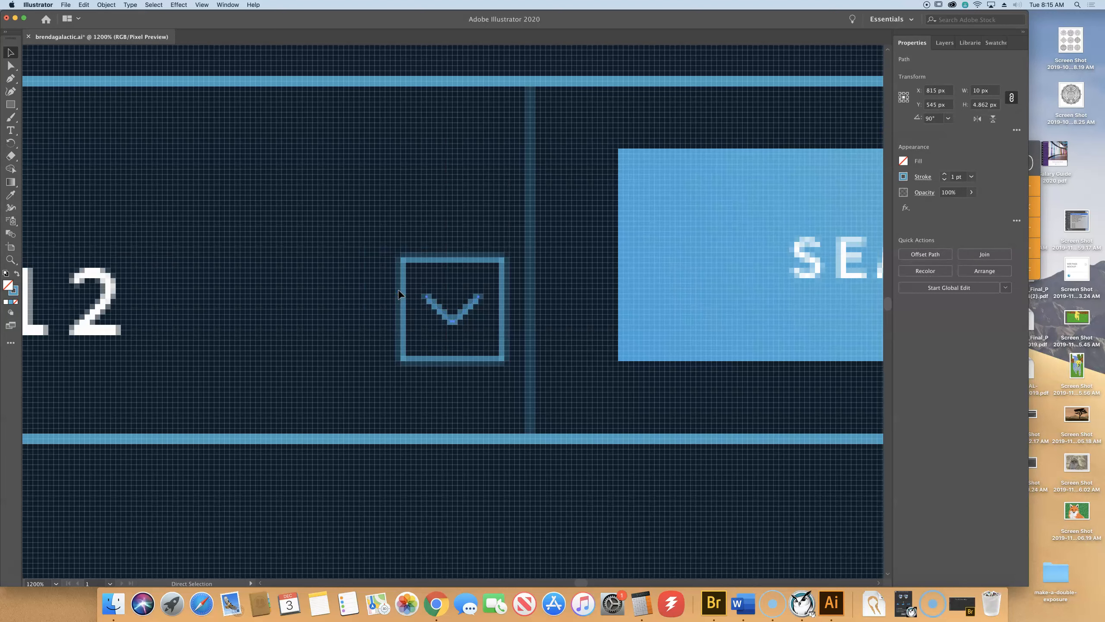
key("super+equal")
key("super+equal")
key("super+equal")
key("super+equal")
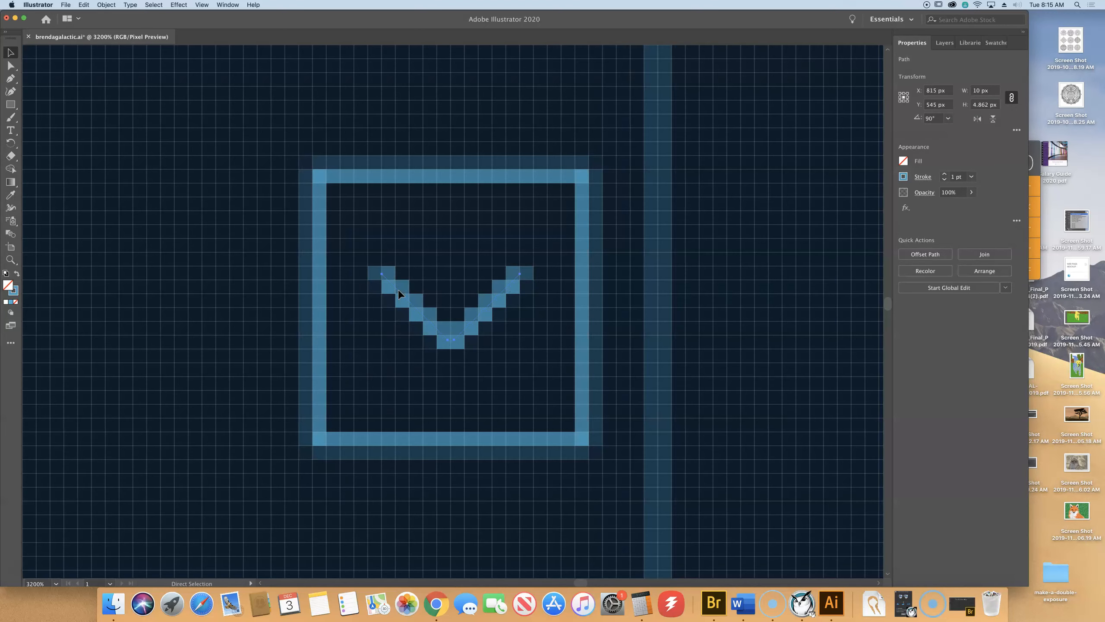
key("v")
key("super+equal")
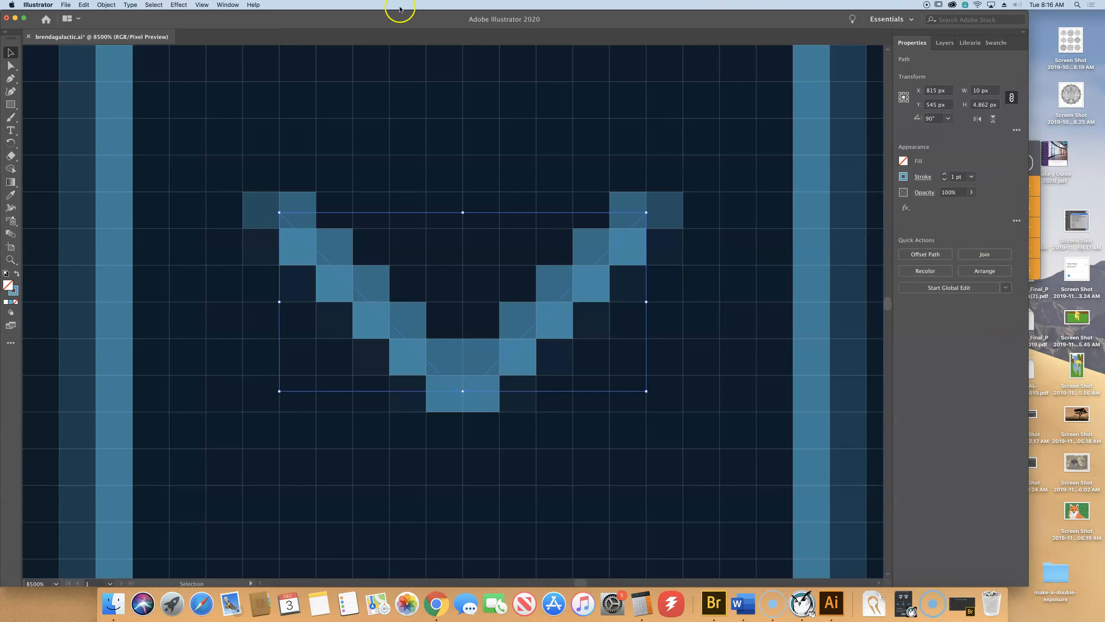
left_click(99, 4)
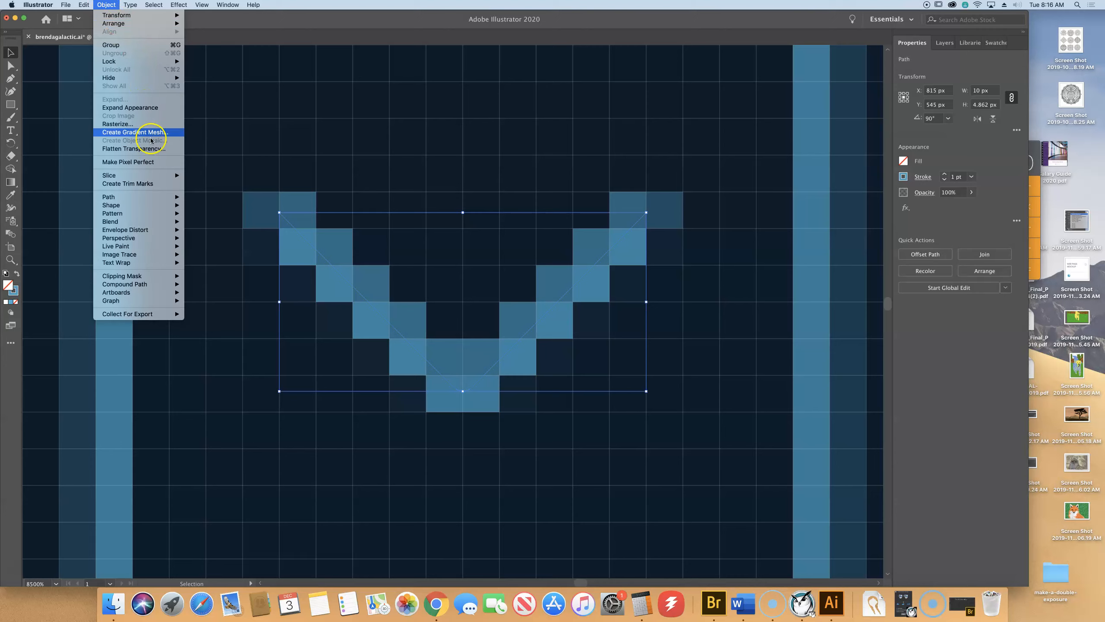
left_click(158, 166)
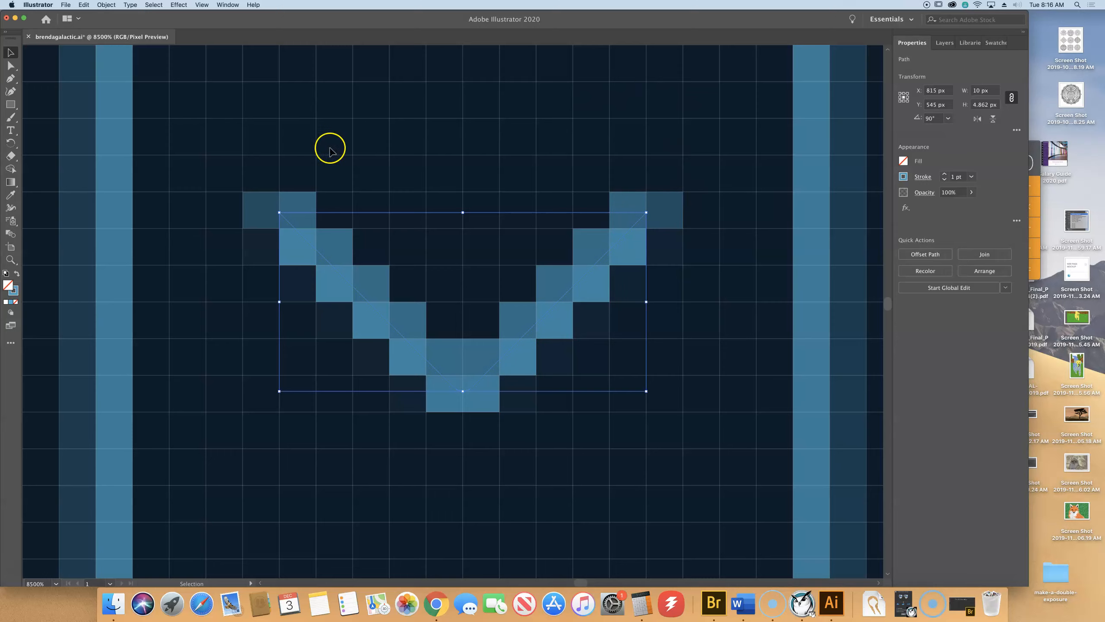
key("a")
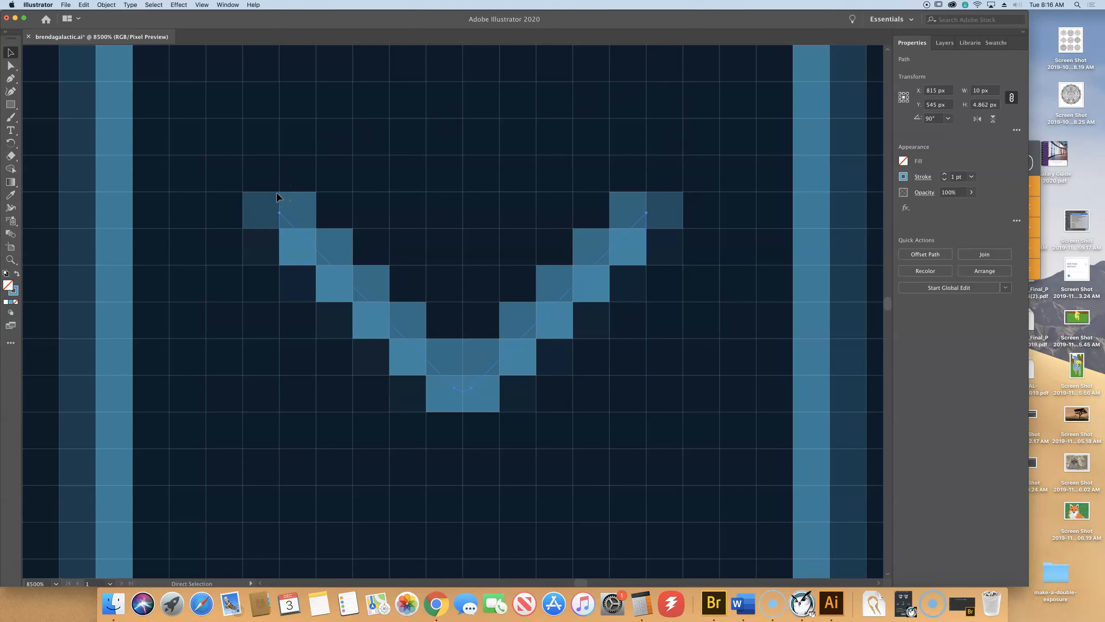
key("super+minus")
key("super+minus")
key("v")
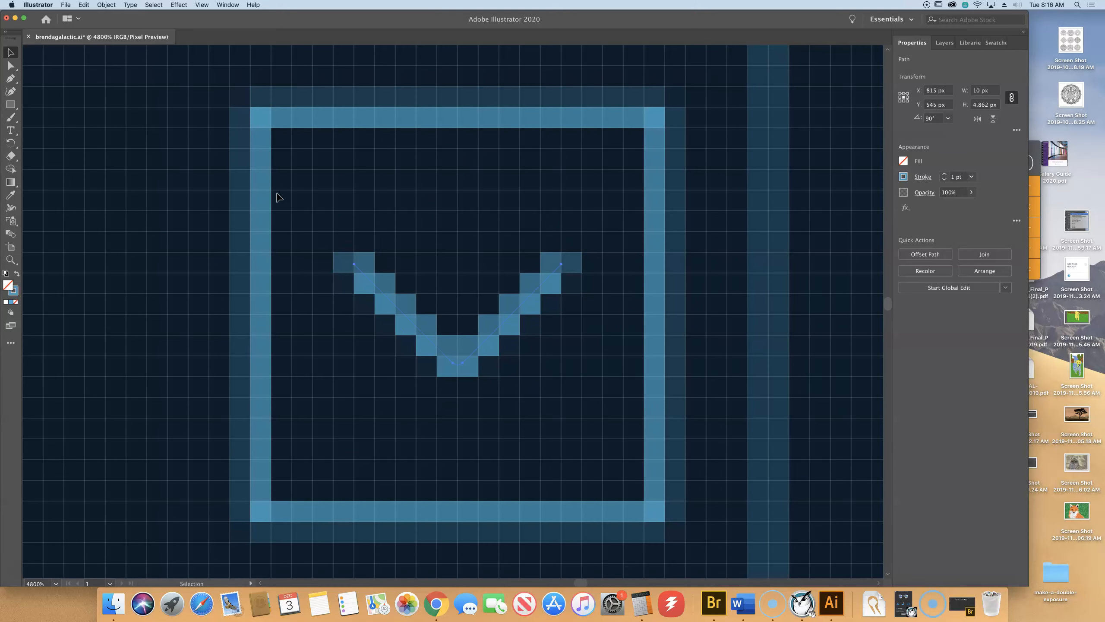
left_click(365, 114)
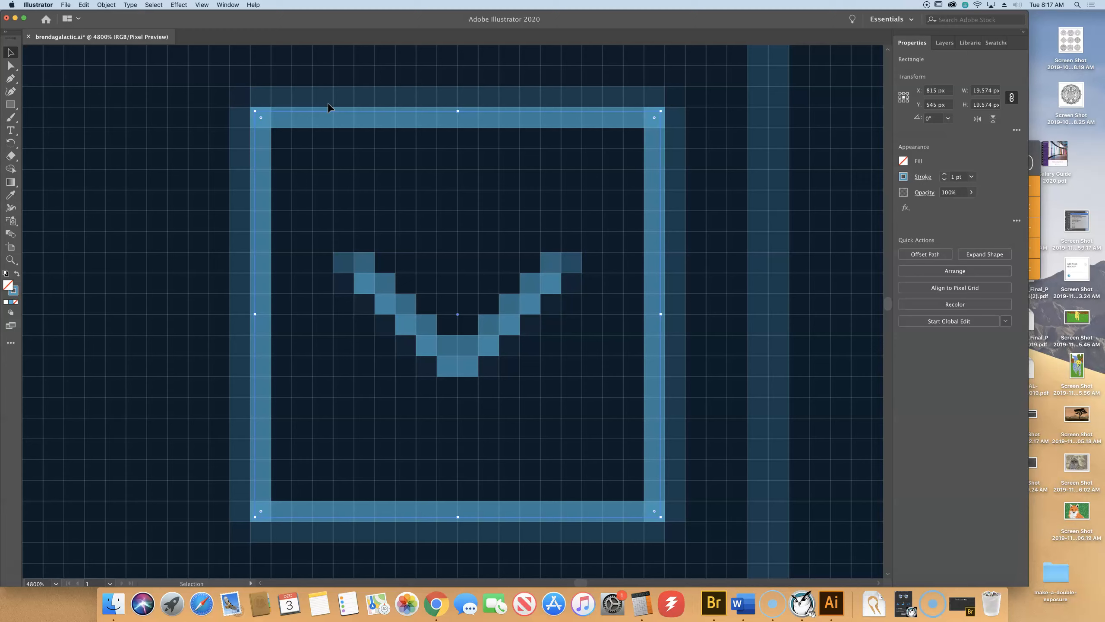
Undo the accidental stretch of the chevron's square frame and snap it to the pixel grid at 20 × 20 px.
left_click_drag(458, 111, 459, 105)
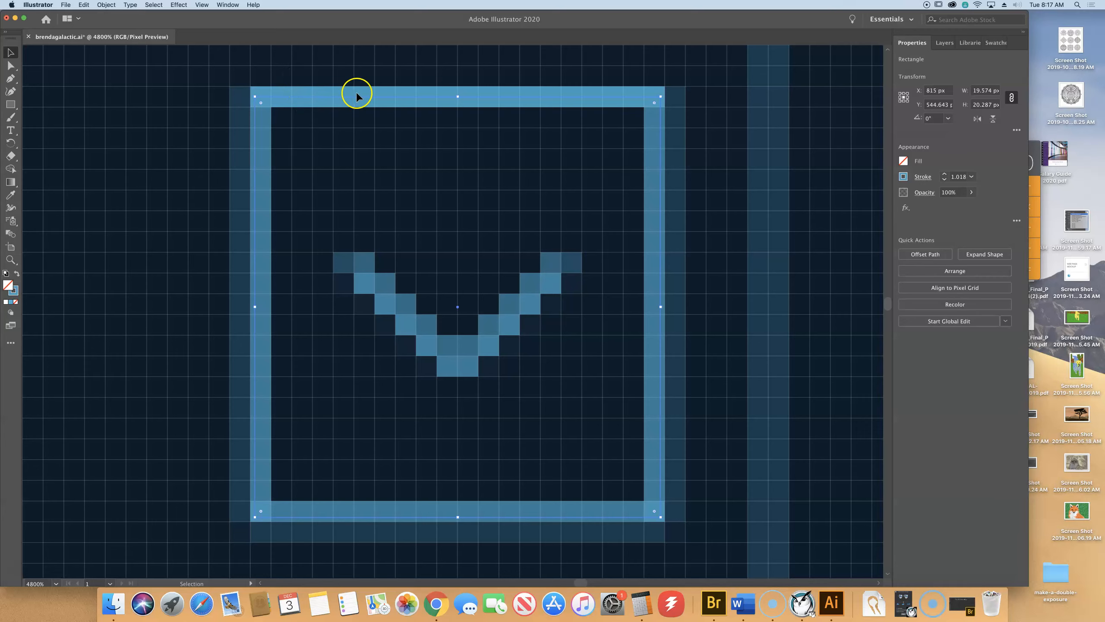
scroll(415, 101, "left", 2)
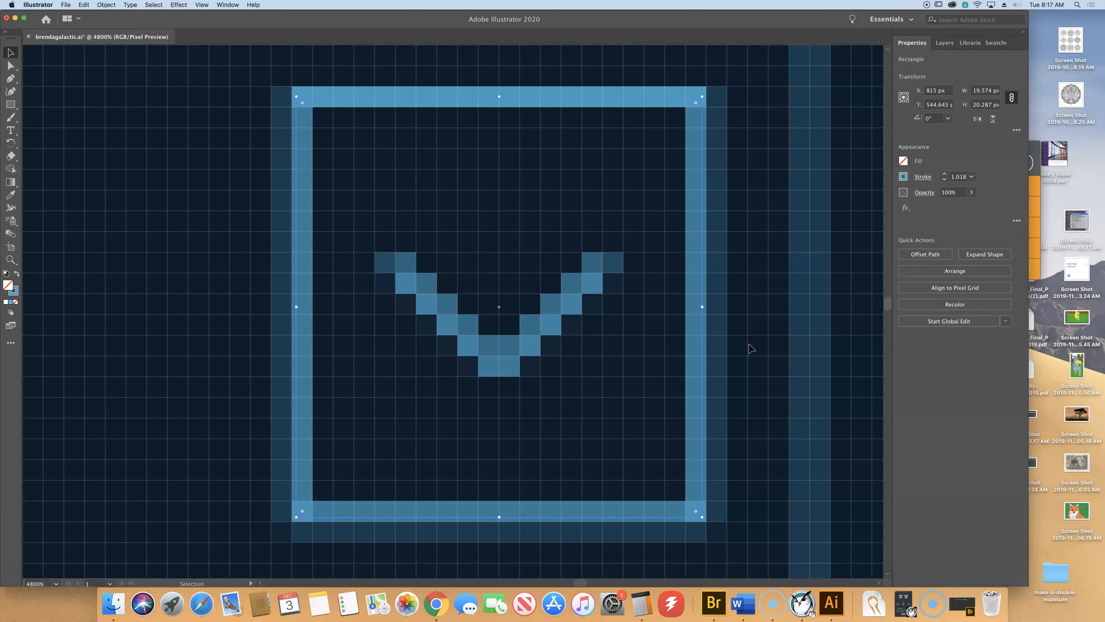
key("super+z")
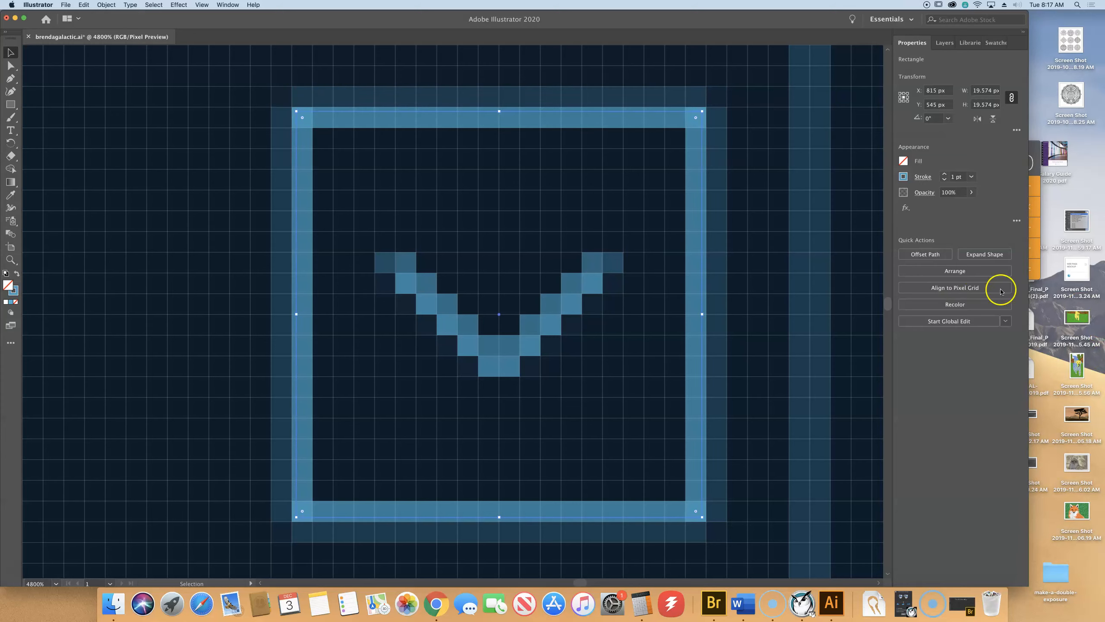
left_click(975, 290)
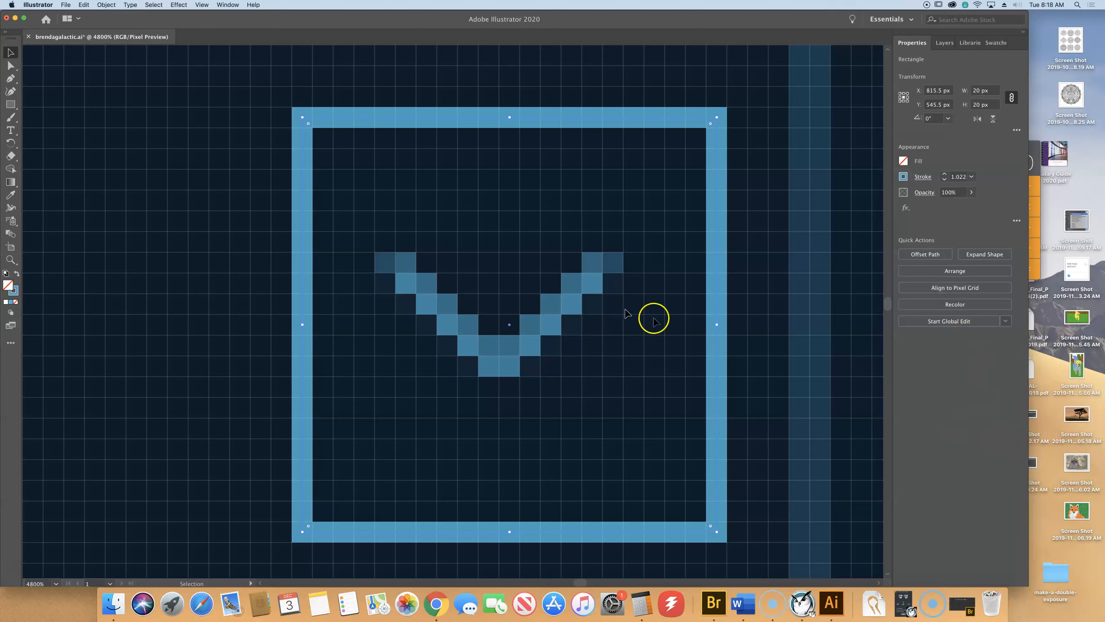
Select the chevron with its square frame, align them on horizontal and vertical centres, then deselect.
mouse_move(527, 349)
left_mouse_down()
mouse_move(548, 346)
mouse_move(535, 309)
mouse_move(529, 335)
left_mouse_up()
left_click(530, 336, "shift")
left_click(546, 329)
left_click(529, 336)
left_click(529, 336, "shift")
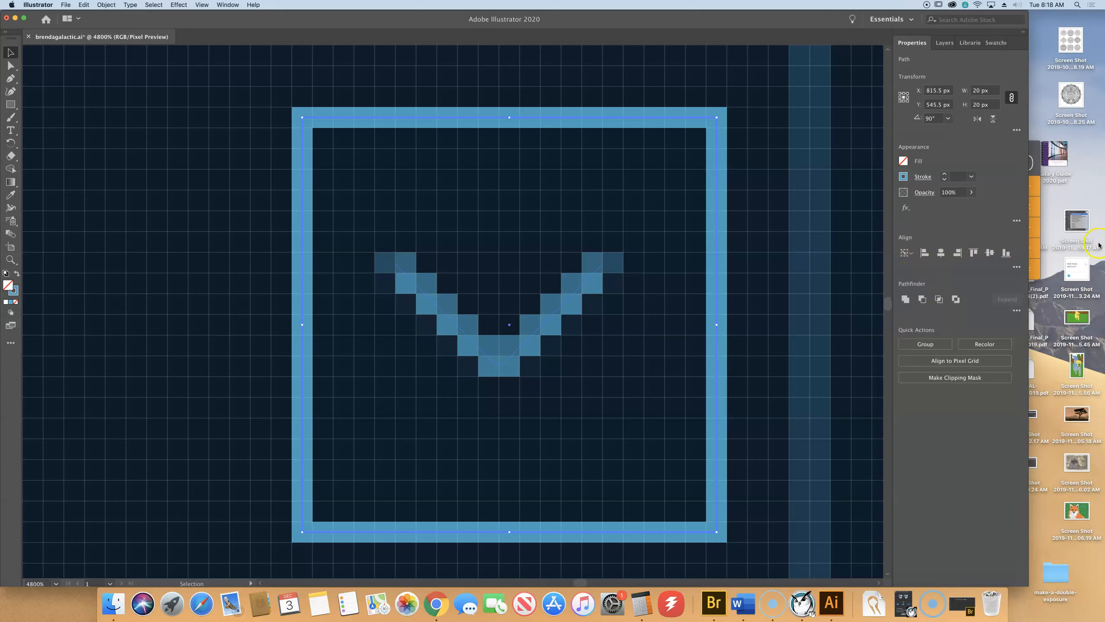
left_click(941, 254)
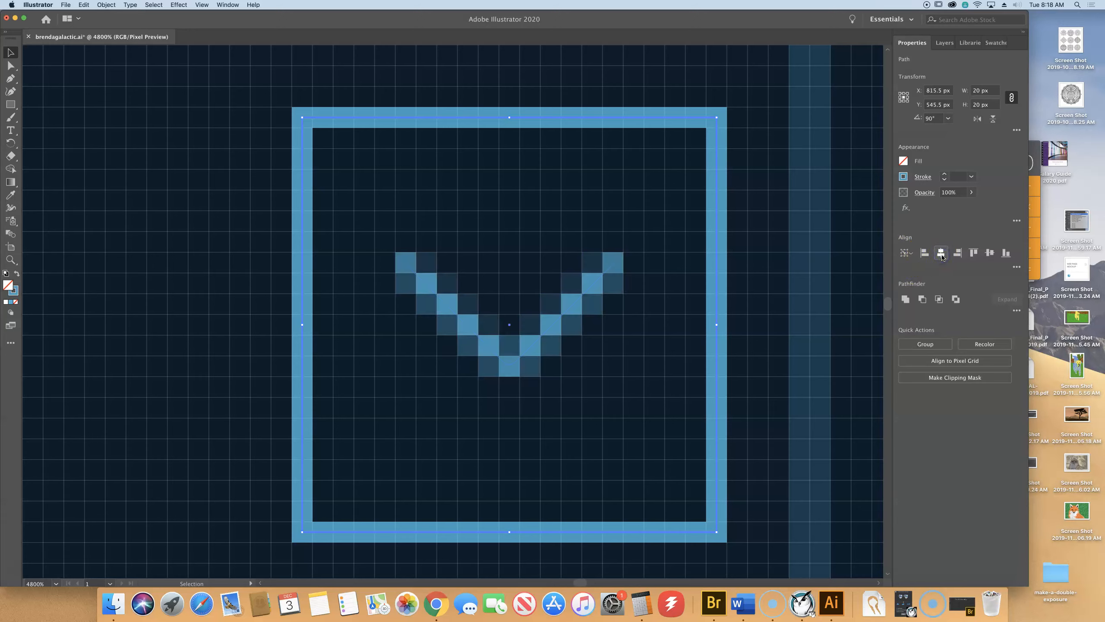
left_click(990, 253)
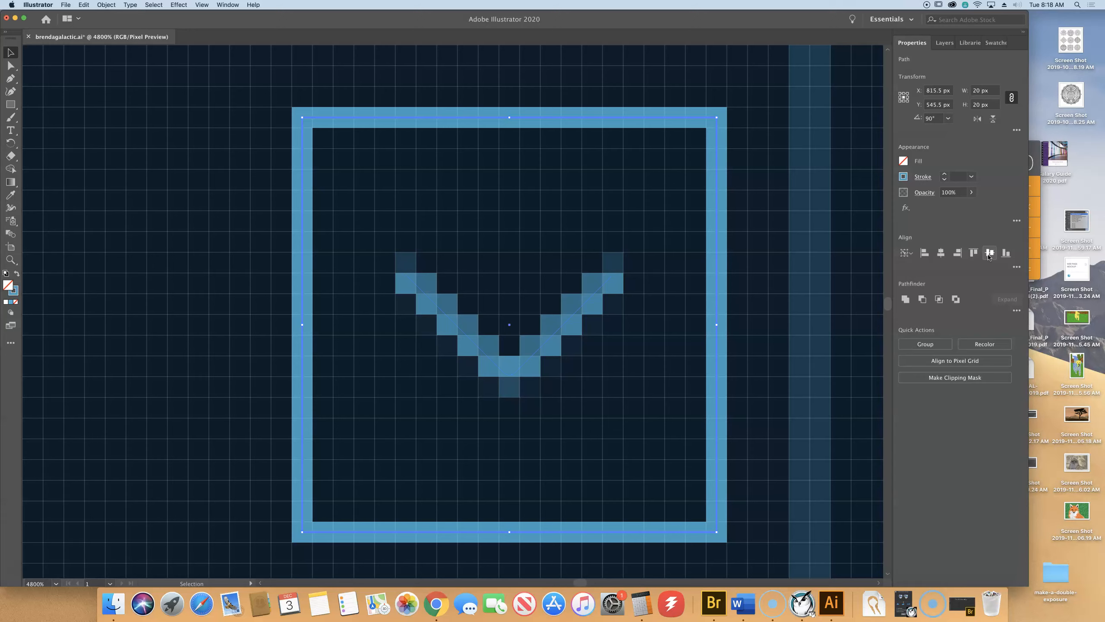
left_click(834, 203)
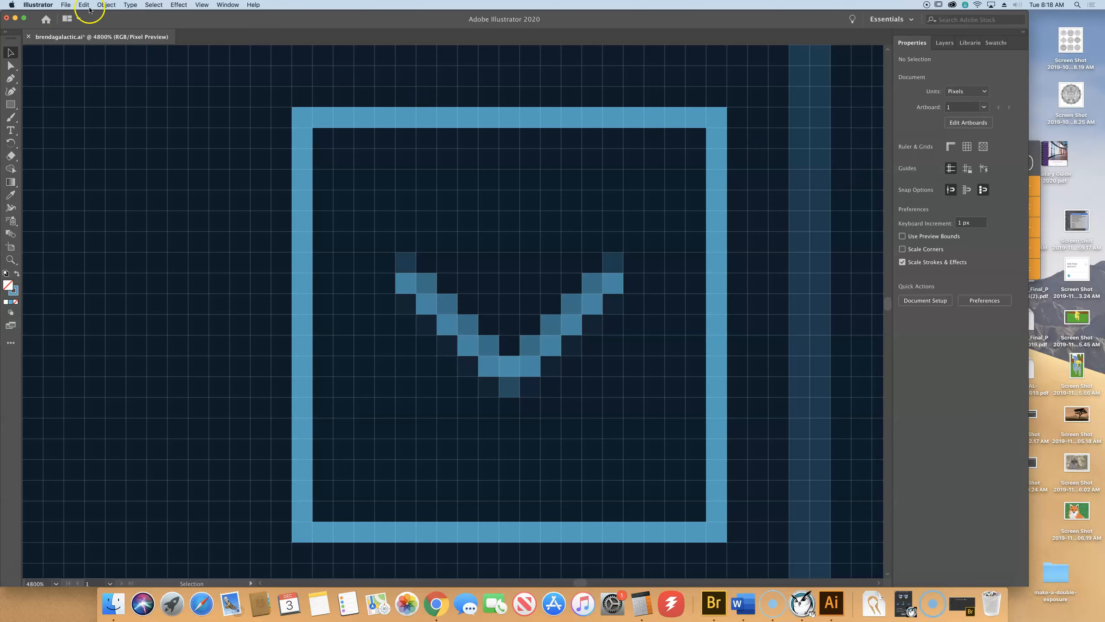
Save the brendagalactic.ai document with File > Save.
left_click(65, 5)
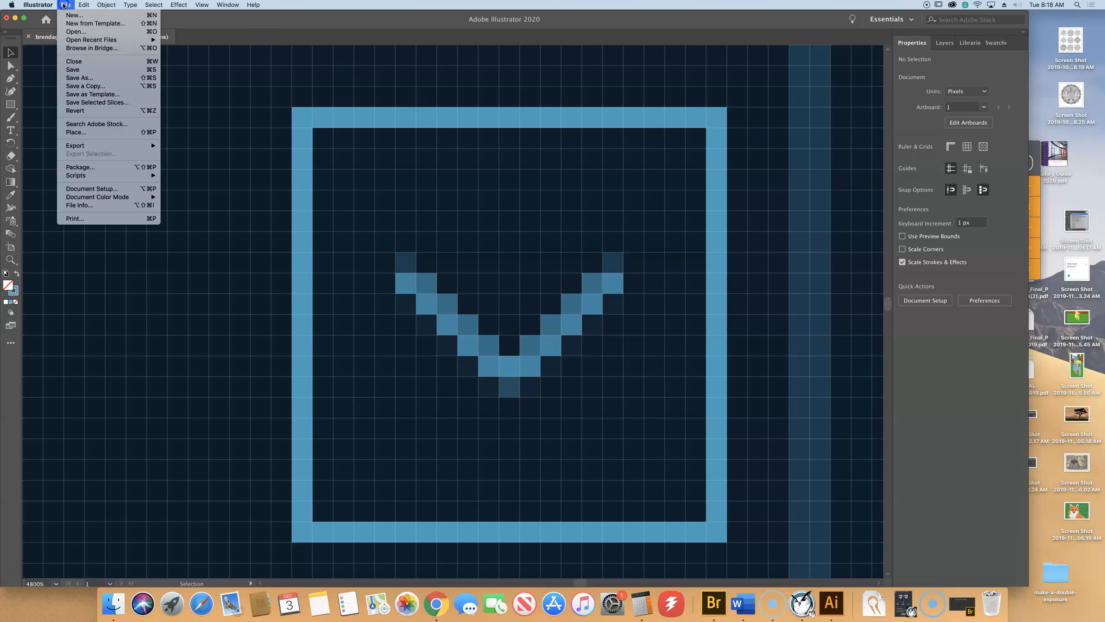
left_click(96, 69)
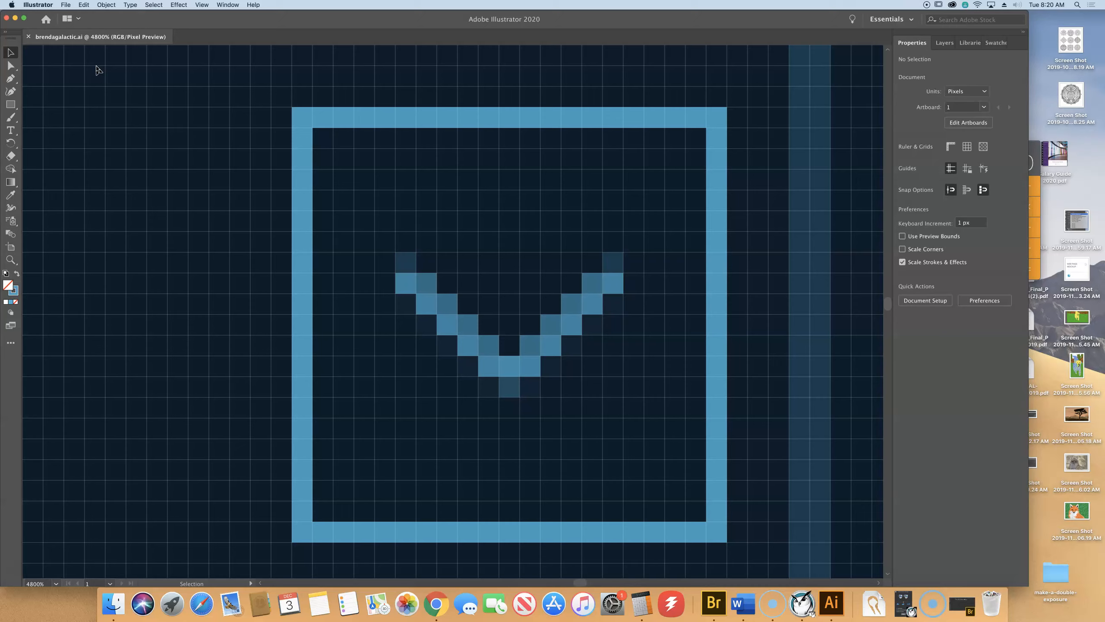
left_click(101, 472)
left_click(210, 7)
left_click(209, 45)
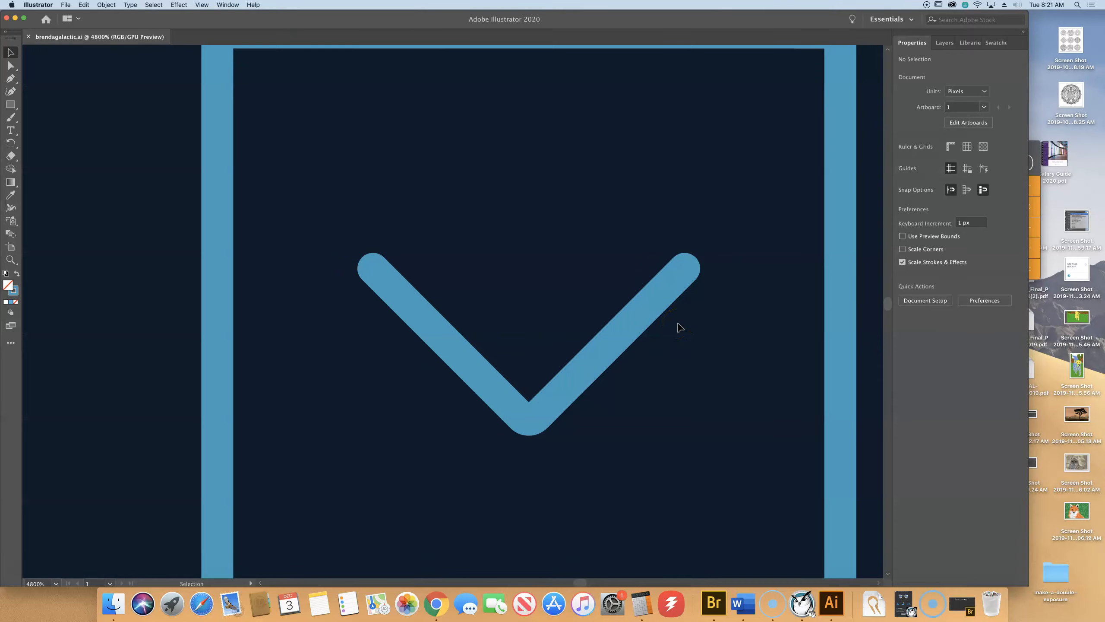
Fit the artboard in view and open Export for Screens for Artboard 1, moving the dialog aside.
key("super+0")
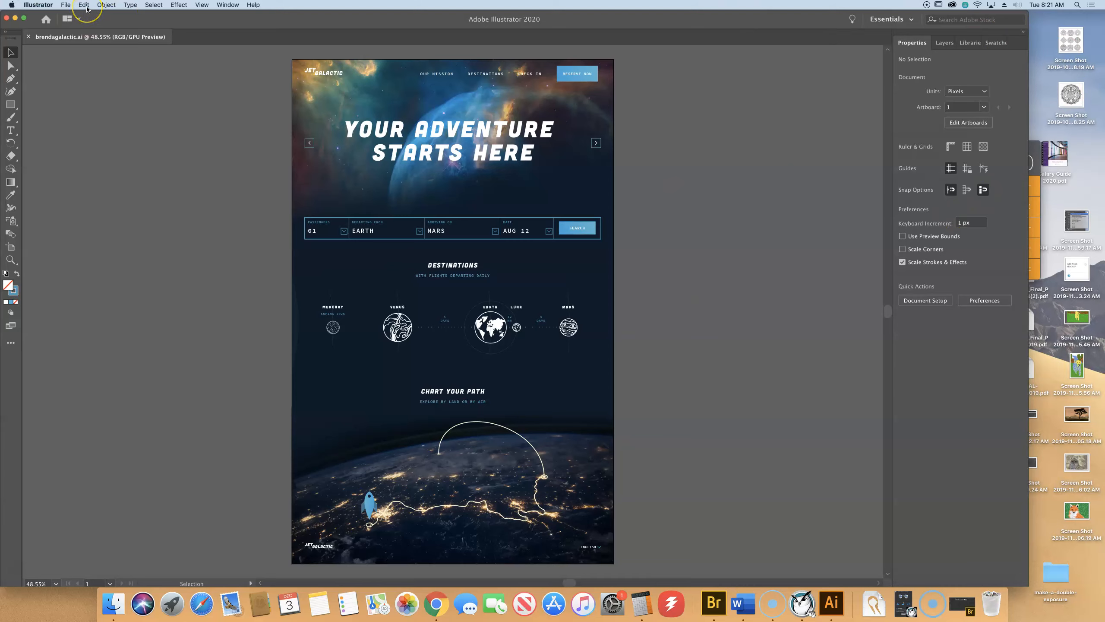
left_click(65, 4)
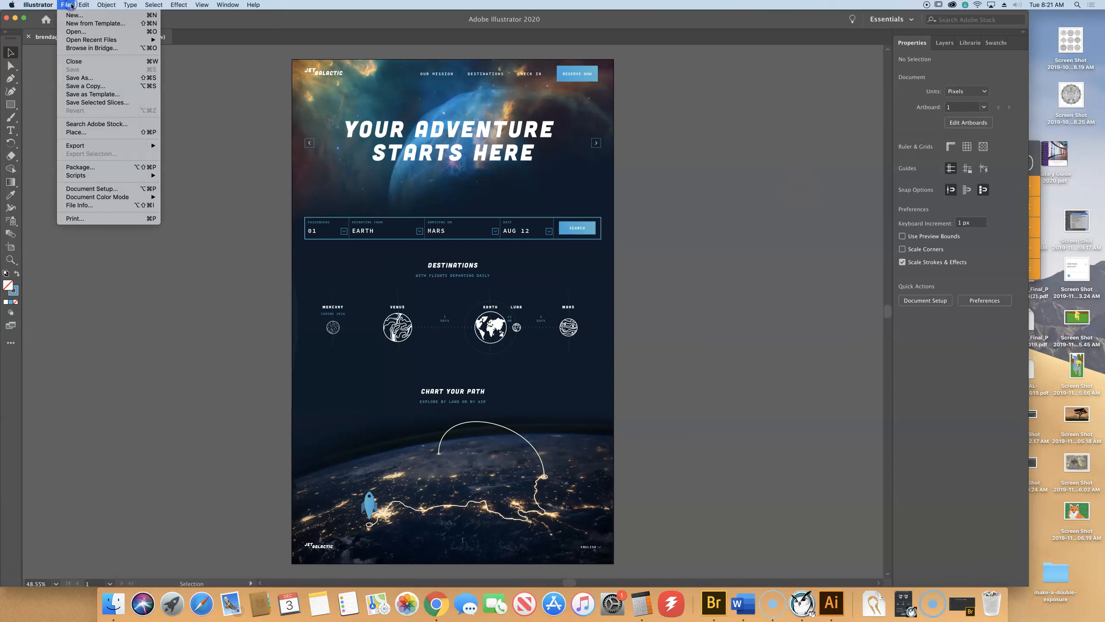
mouse_move(132, 145)
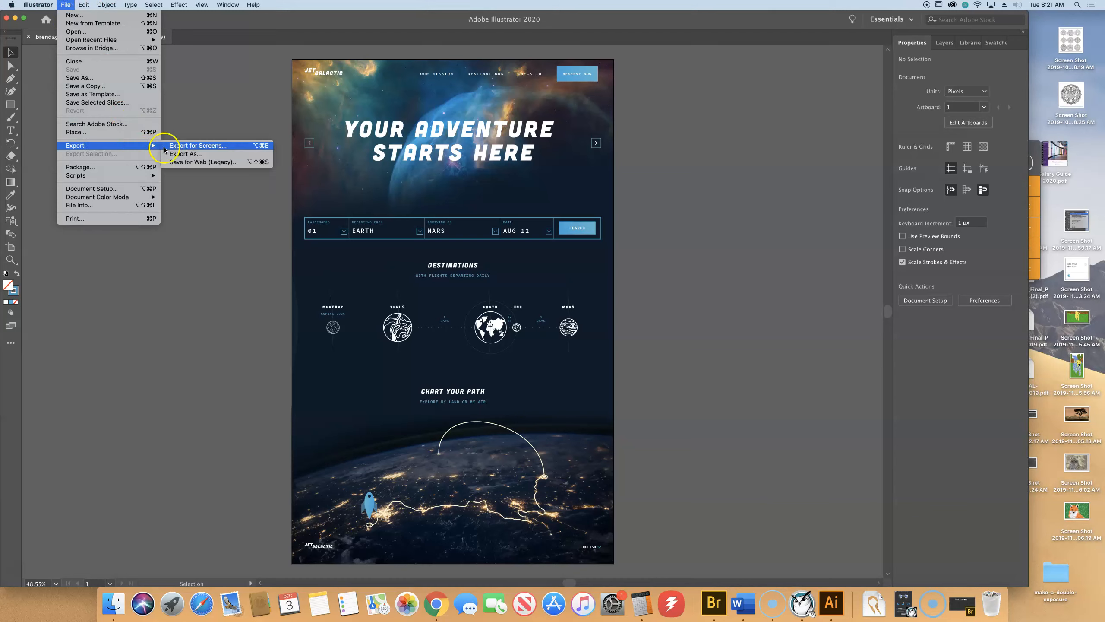
left_click(187, 147)
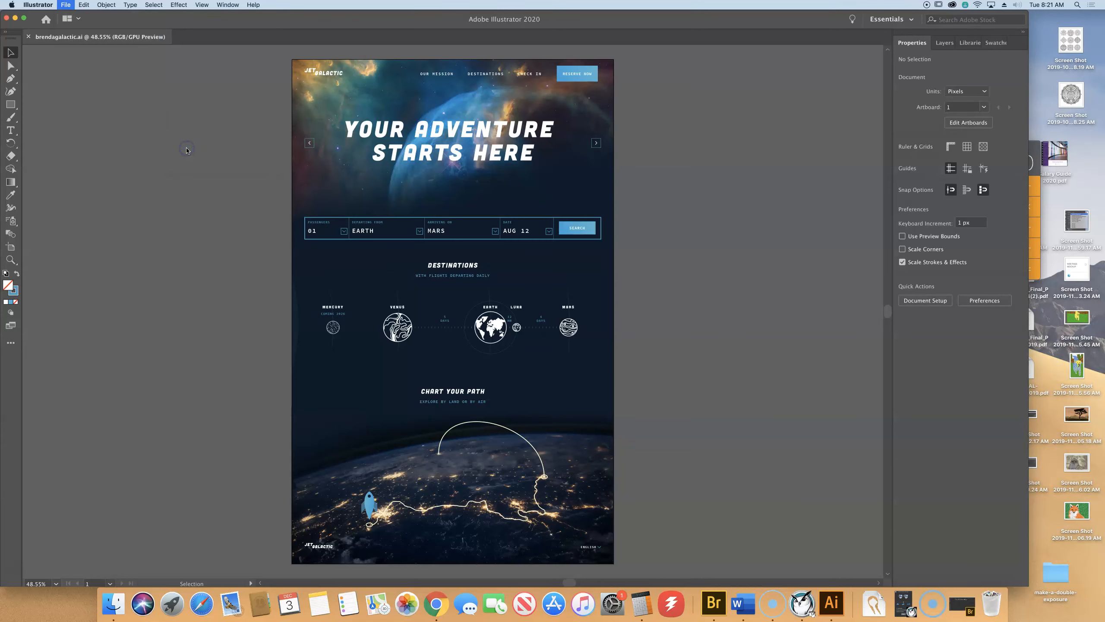
left_click_drag(621, 158, 698, 88)
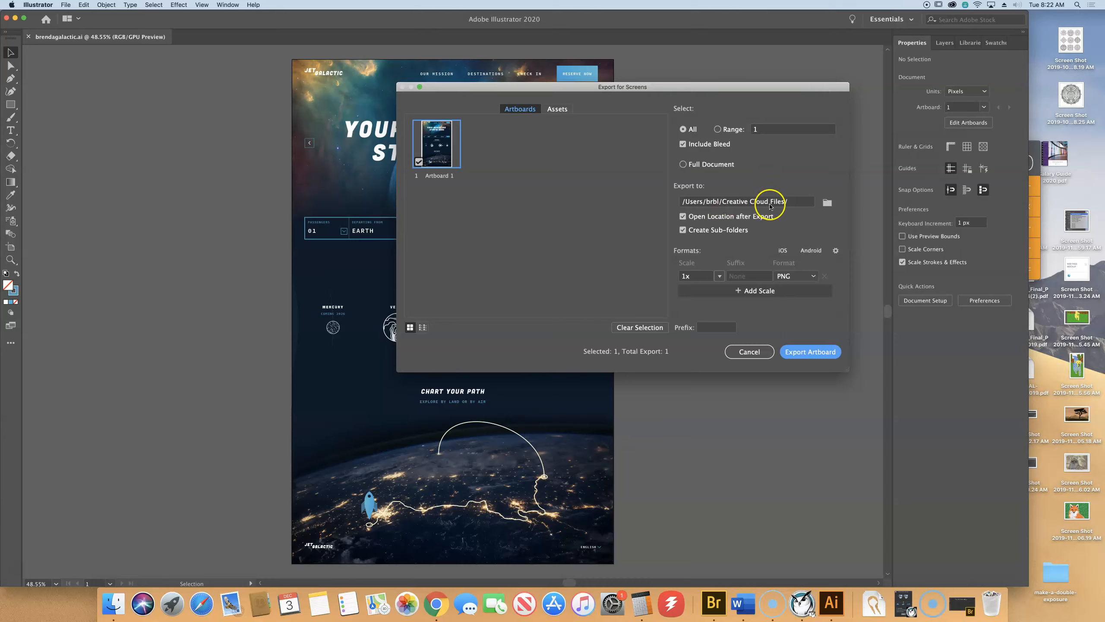
left_click(827, 203)
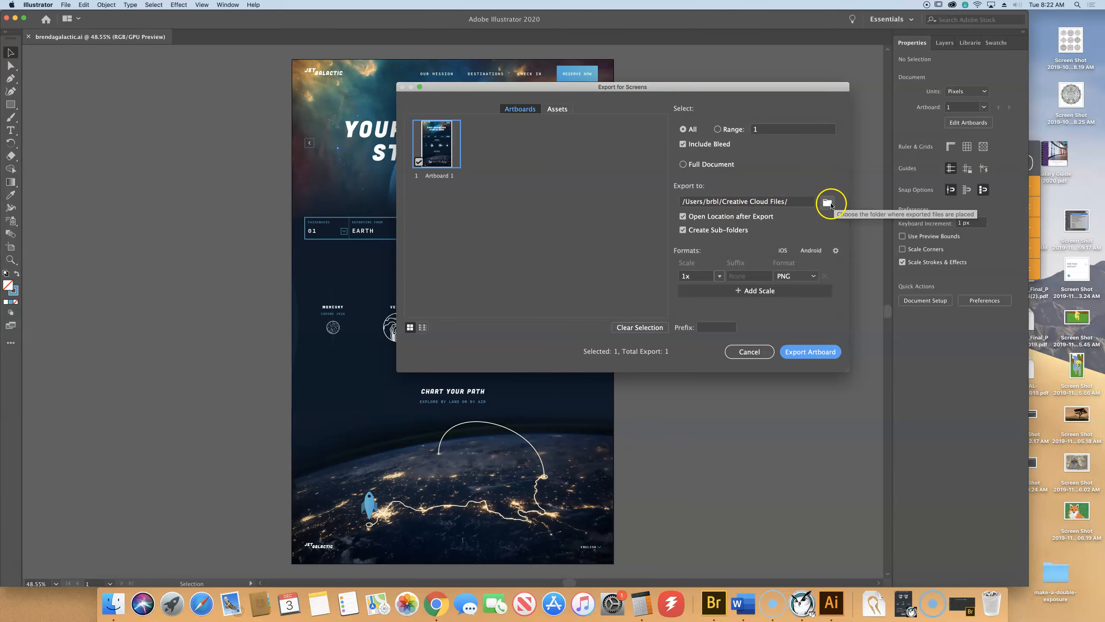
Set the export destination to Desktop > Illustrator Book Files 2019 > Lesson15.
left_click(599, 116)
left_click(455, 188)
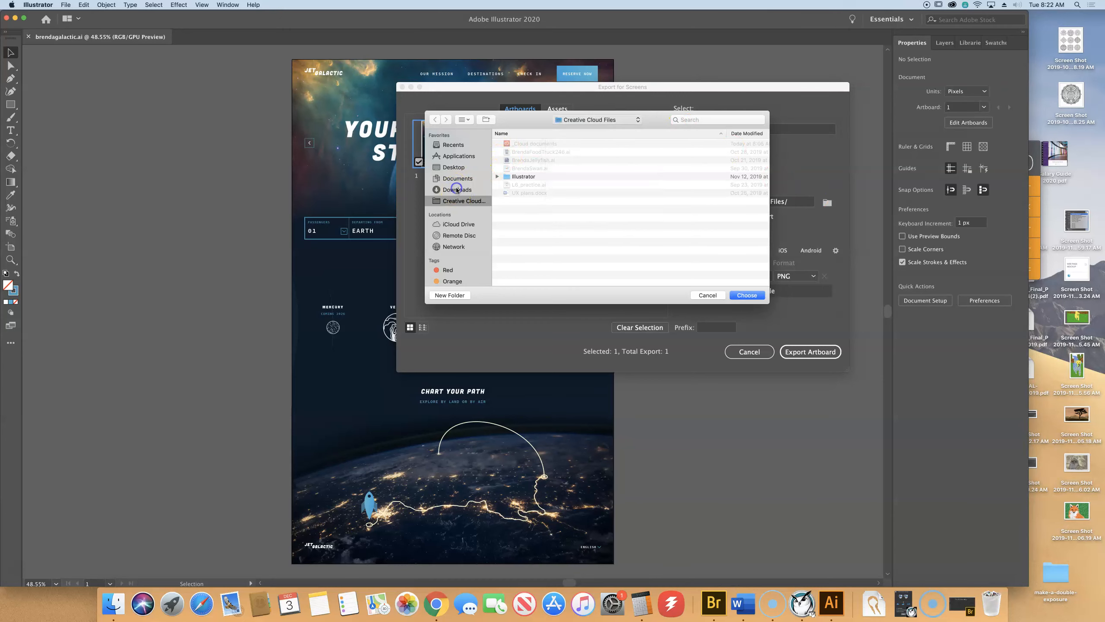
left_click(452, 167)
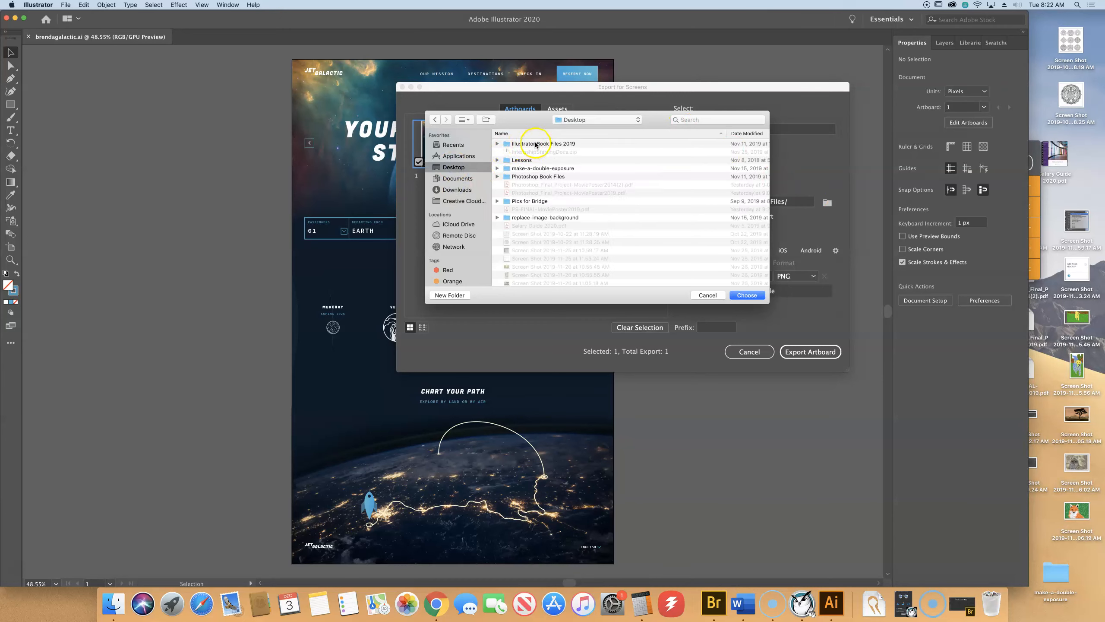
double_click(528, 144)
scroll(542, 242, "down", 2)
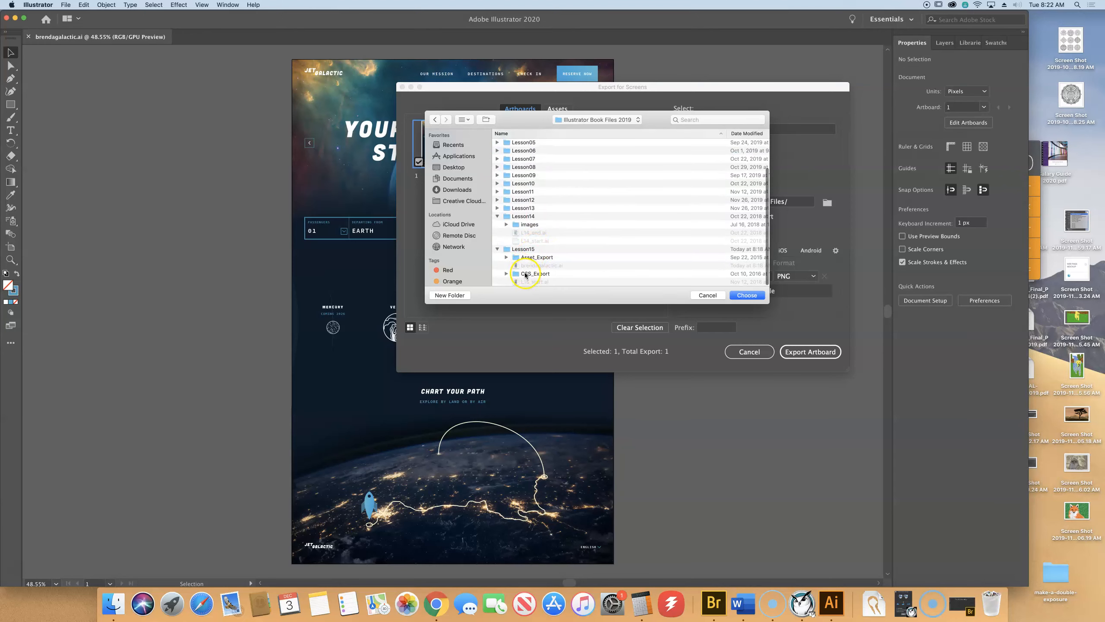
left_click(522, 250)
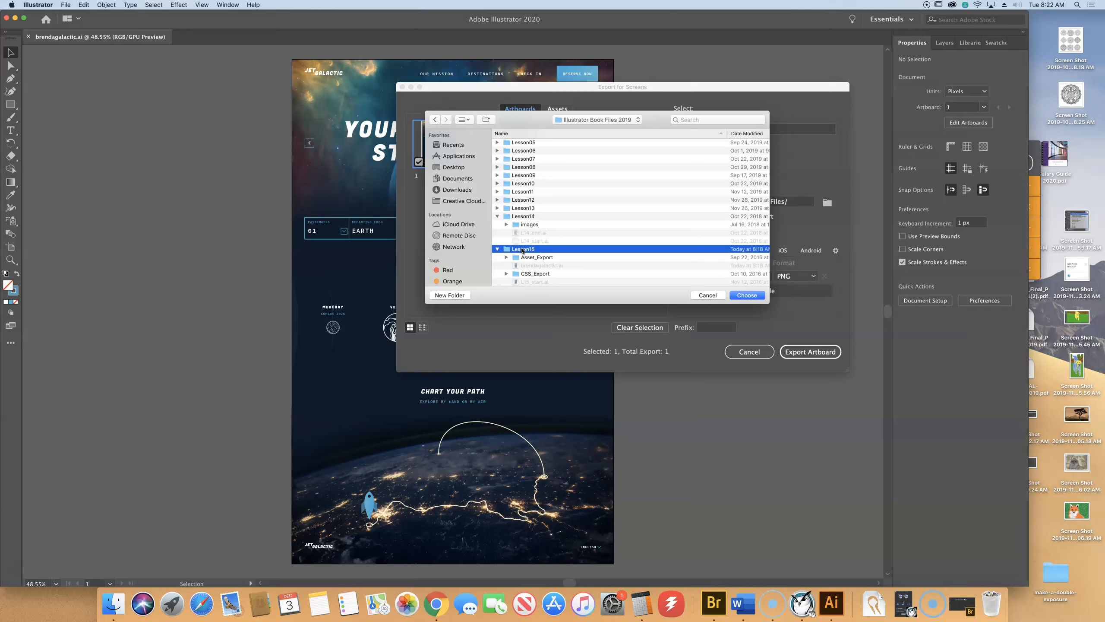
left_click(747, 295)
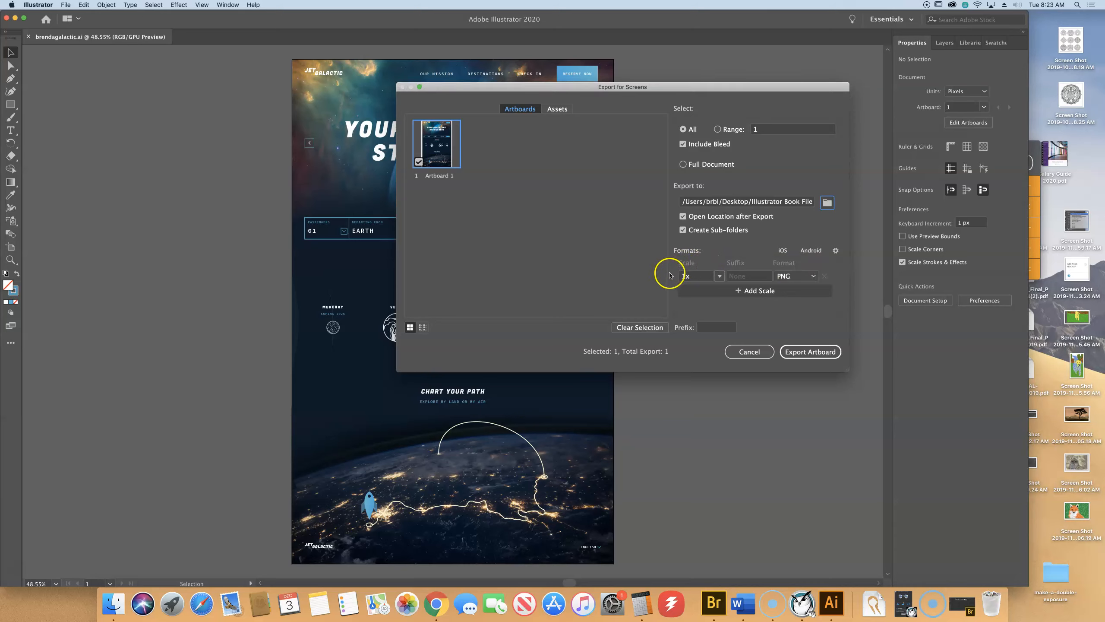
Keep the scale at 1x, switch the format to JPG 80, and export the artboard.
left_click(735, 276)
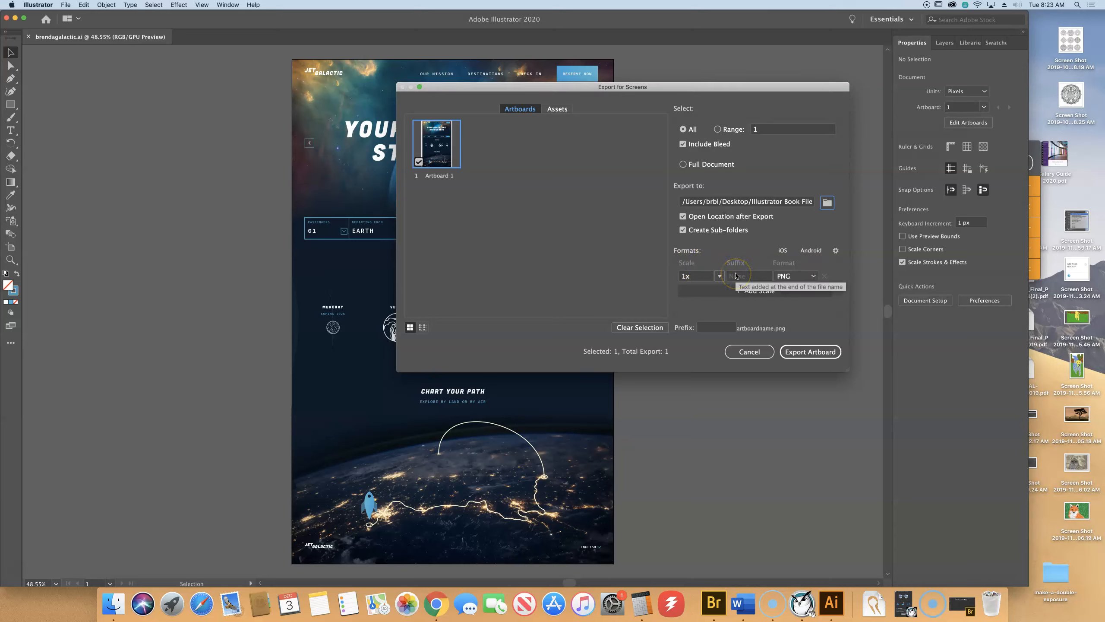
left_click(719, 276)
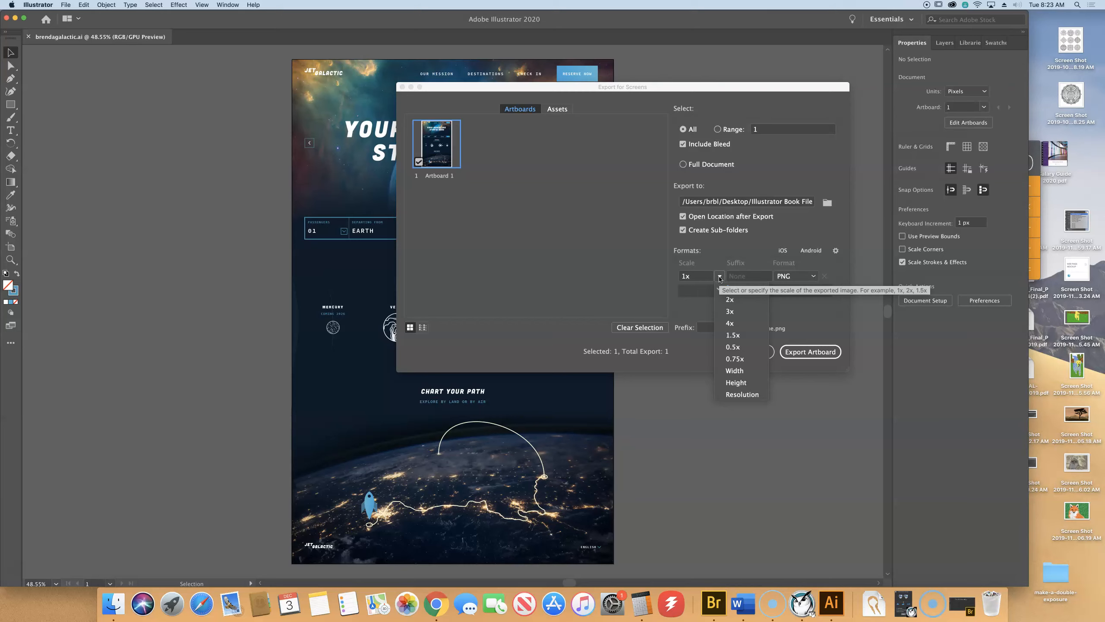
left_click(812, 277)
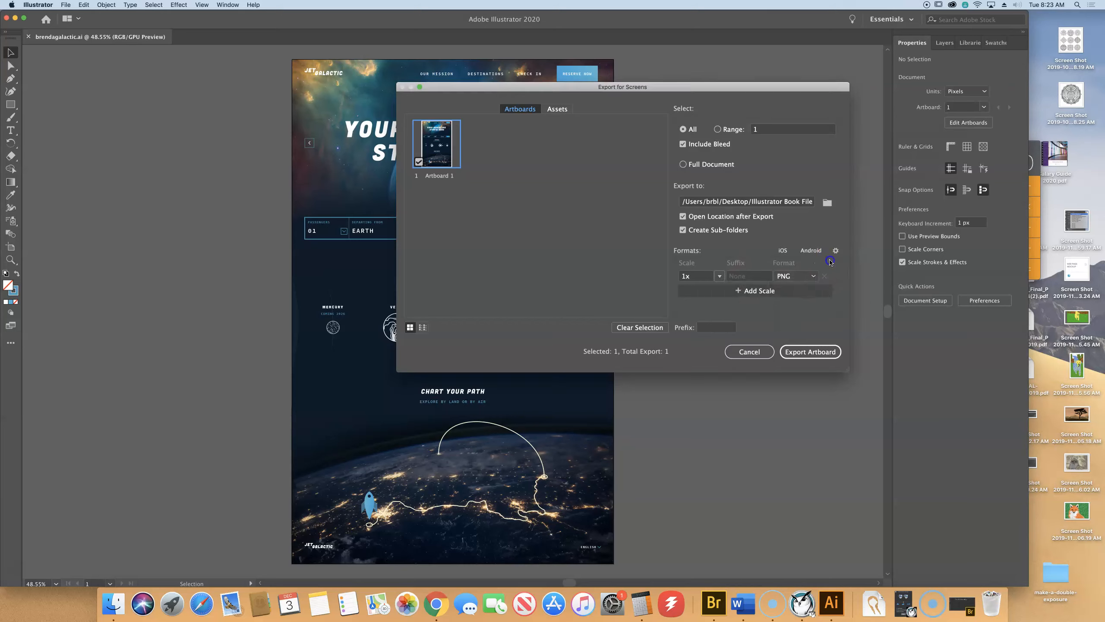
left_click(813, 277)
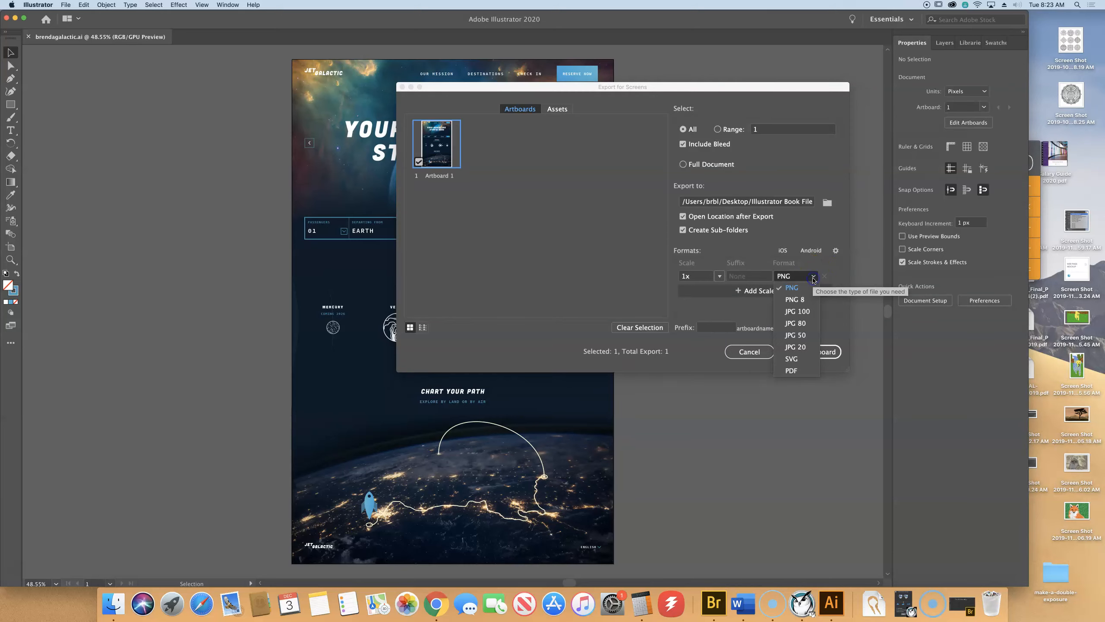
left_click(801, 323)
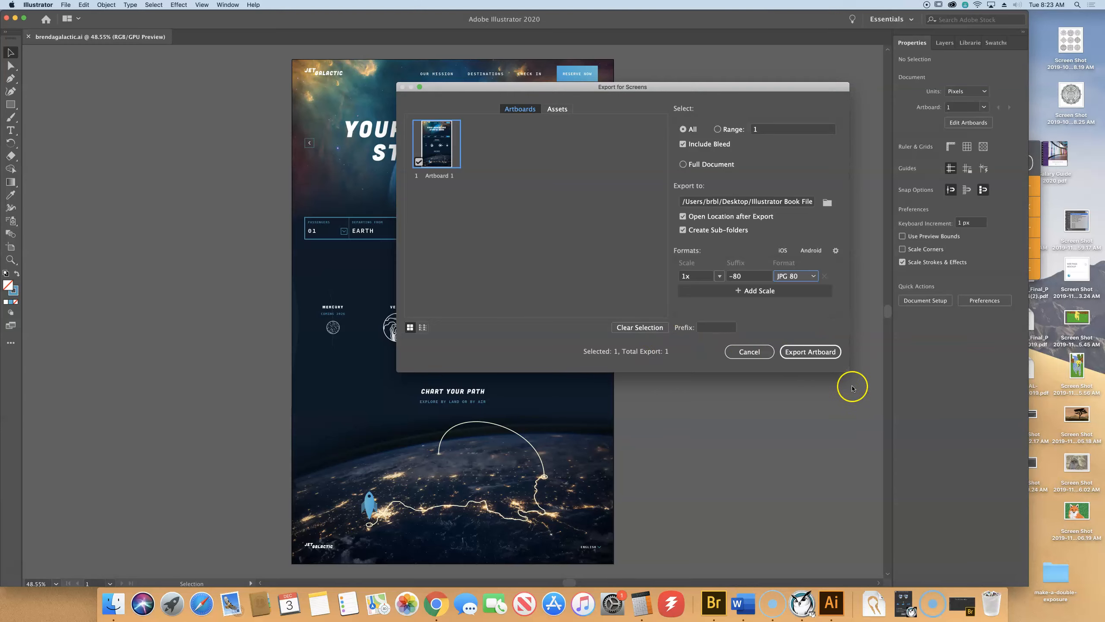
left_click(803, 352)
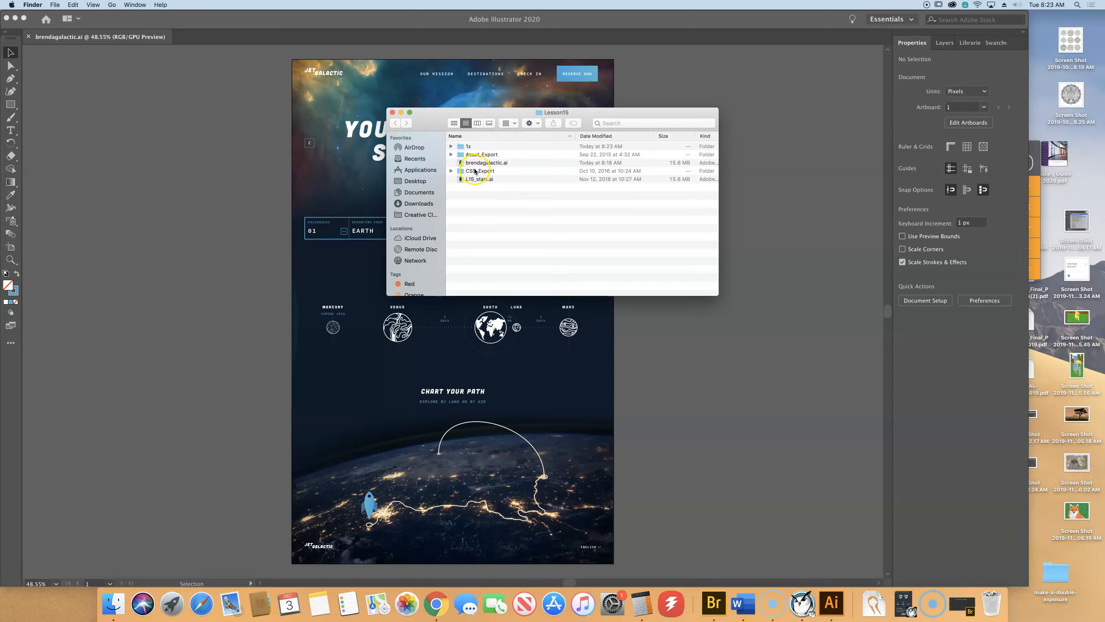
Open the new 1x folder to check Artboard 1-80.jpg in icon and list views, then close it.
left_click(460, 147)
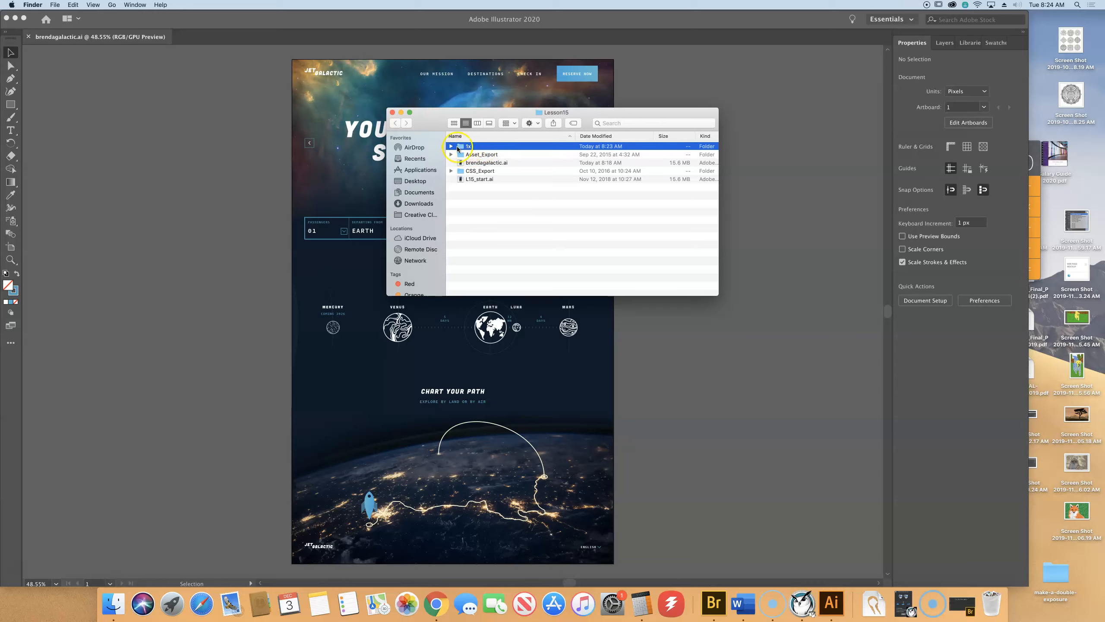
double_click(463, 147)
left_click(463, 147)
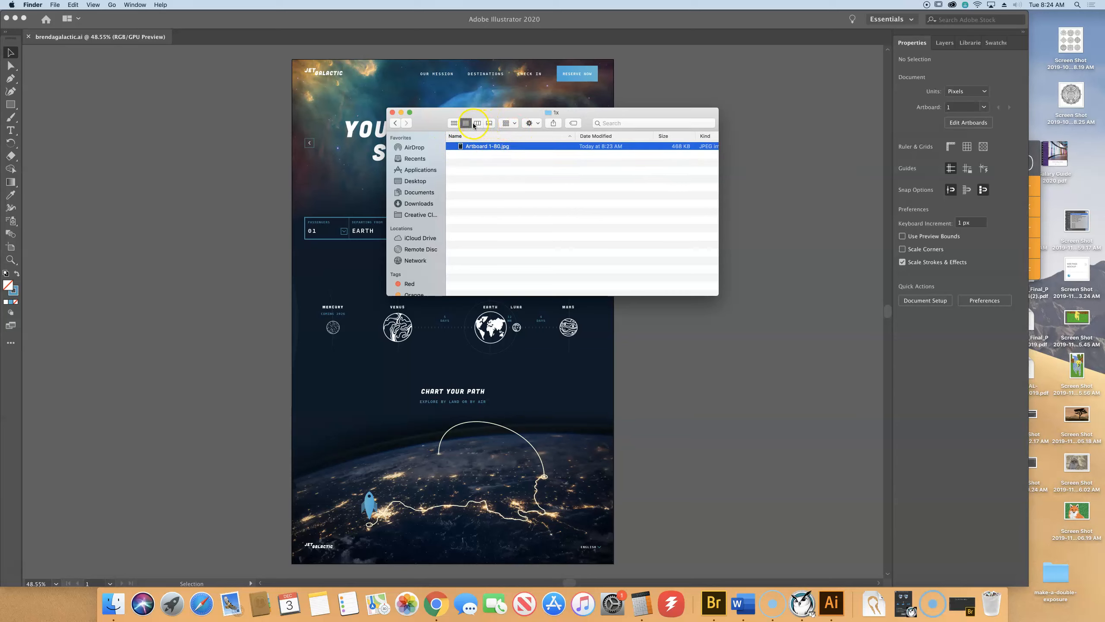
left_click(454, 123)
left_click(455, 125)
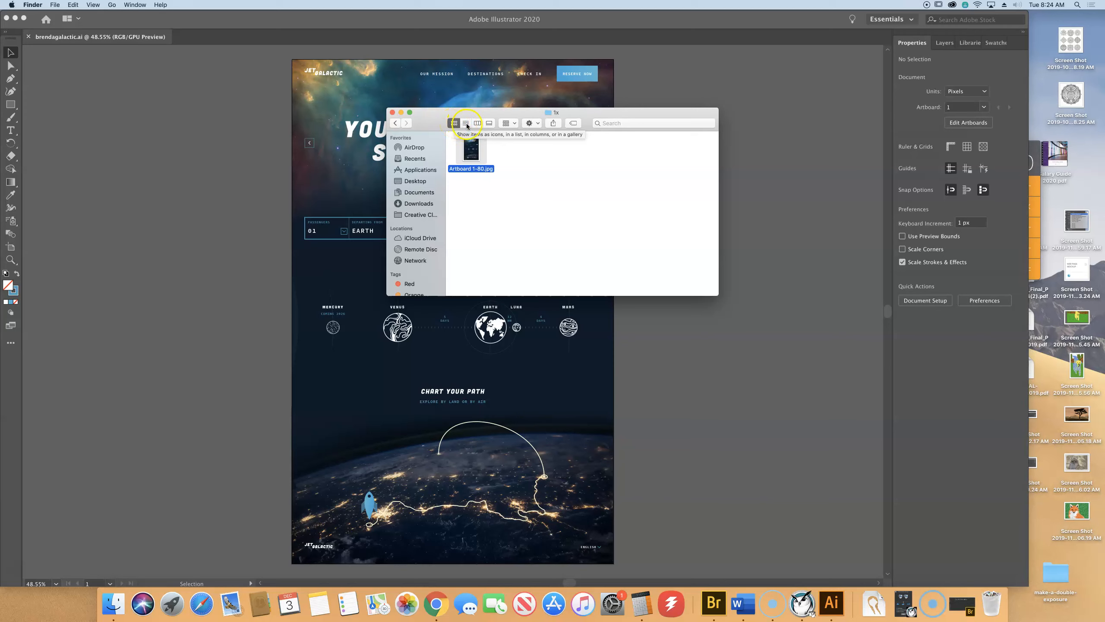
left_click(466, 124)
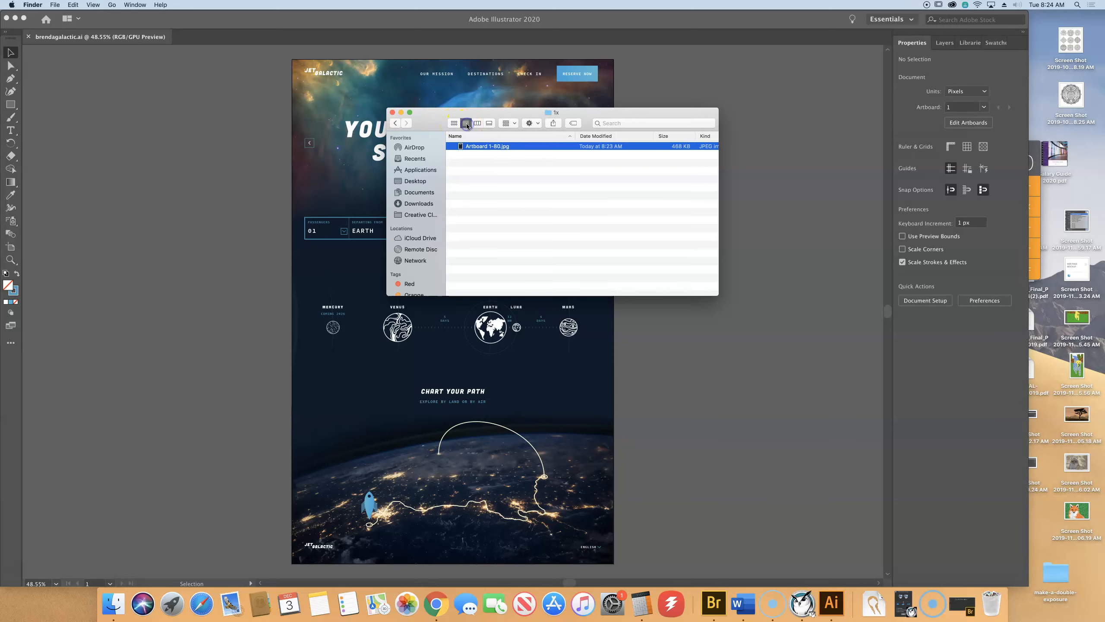
left_click(392, 112)
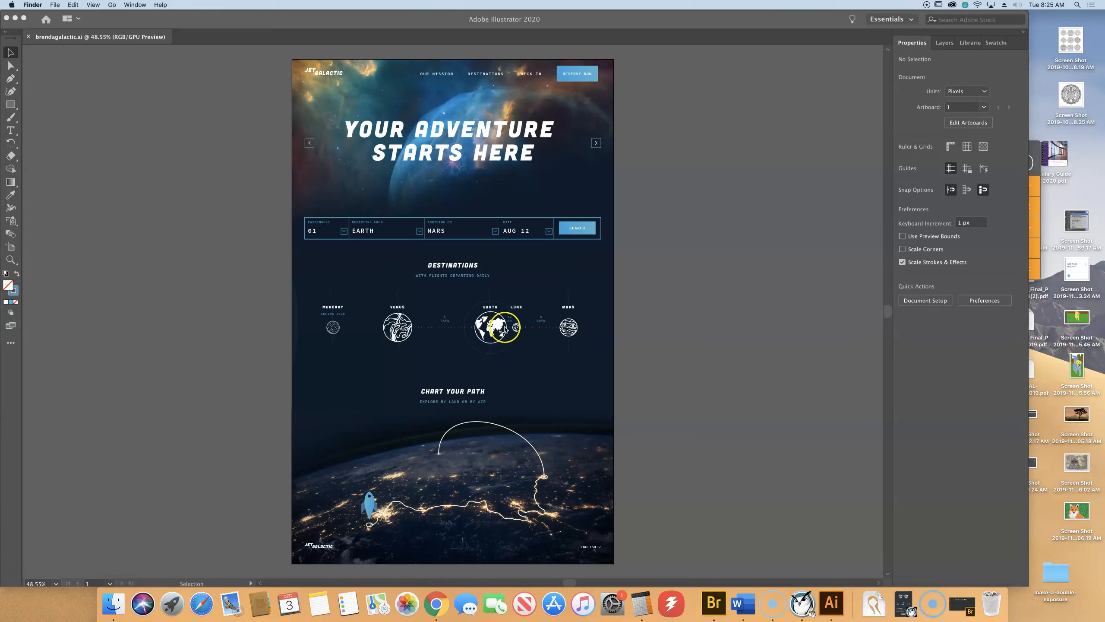
Select the Venus icon, zoom in on the planets, and add the Earth icon to the selection.
left_click(395, 340)
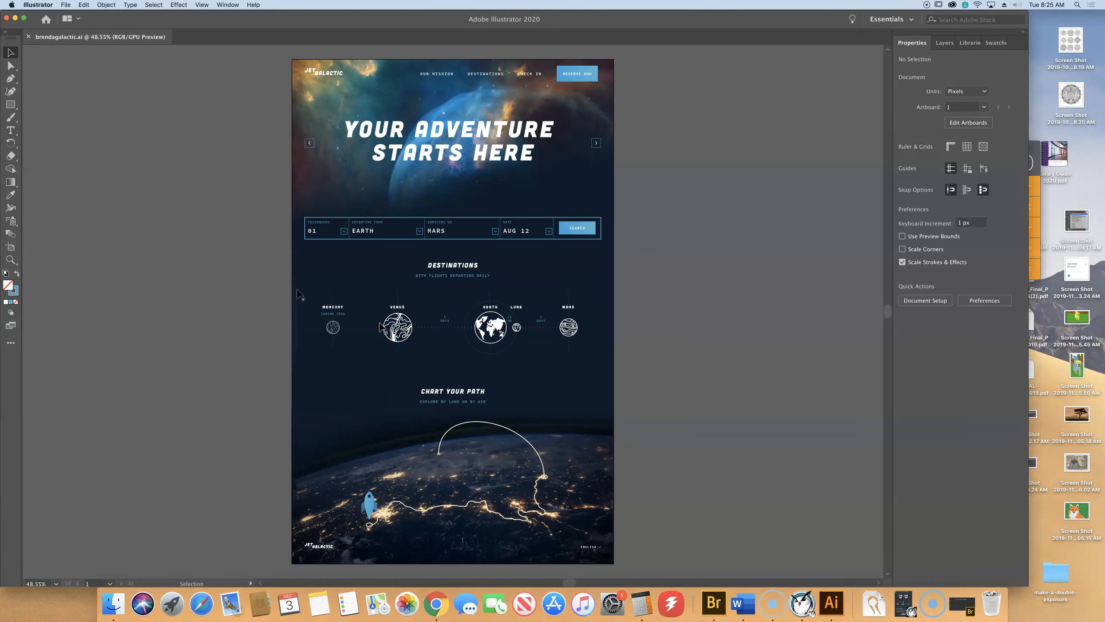
left_click(394, 341)
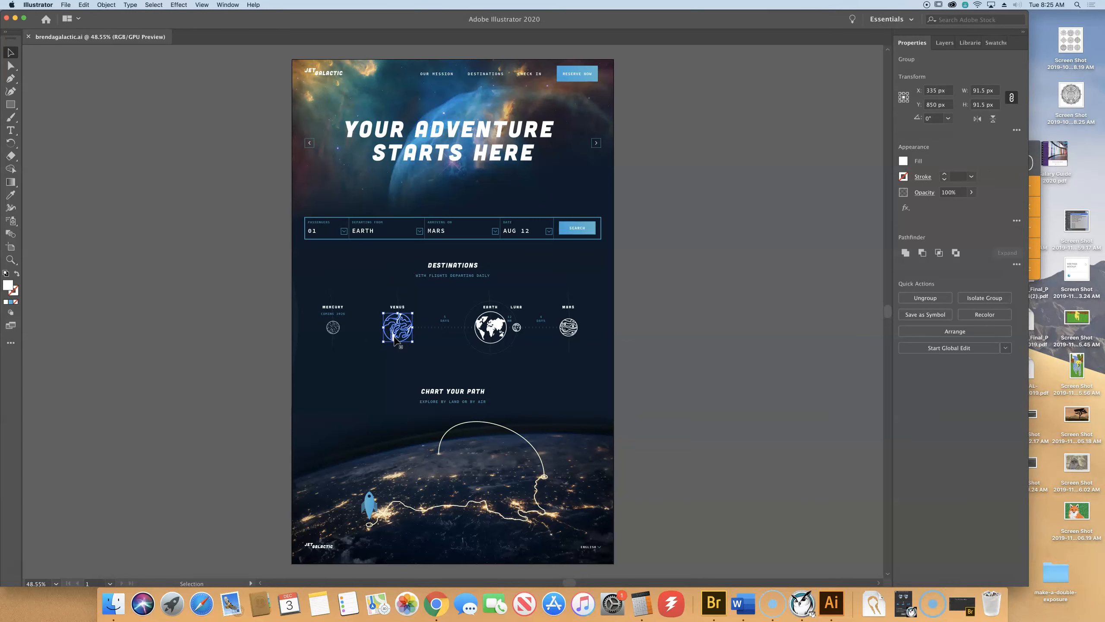
key("a")
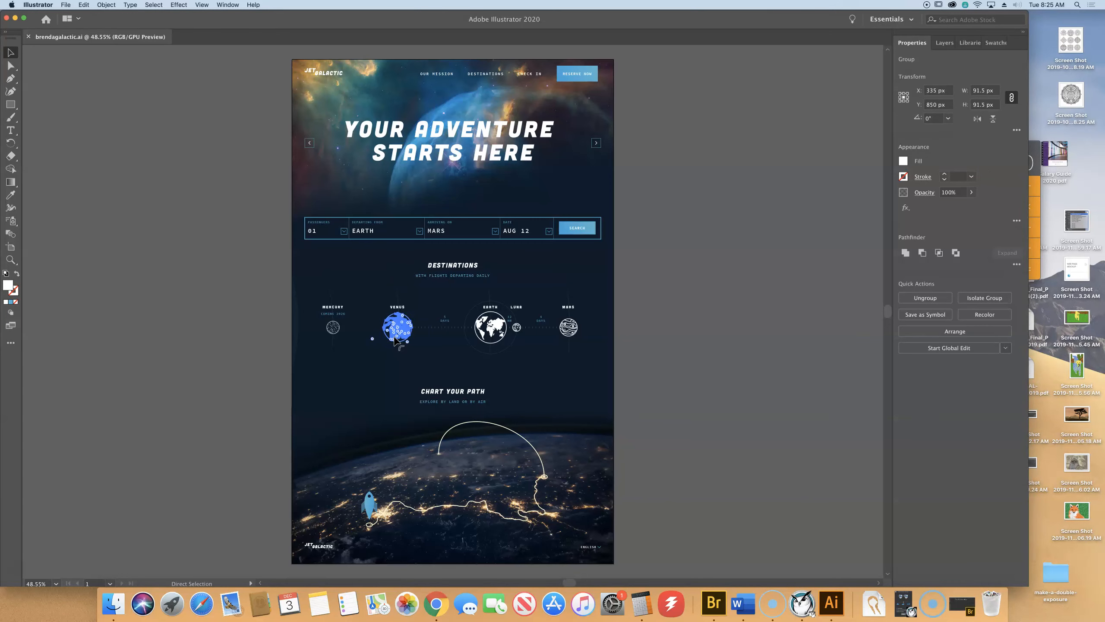
key("super+equal")
key("super+equal")
key("super+equal")
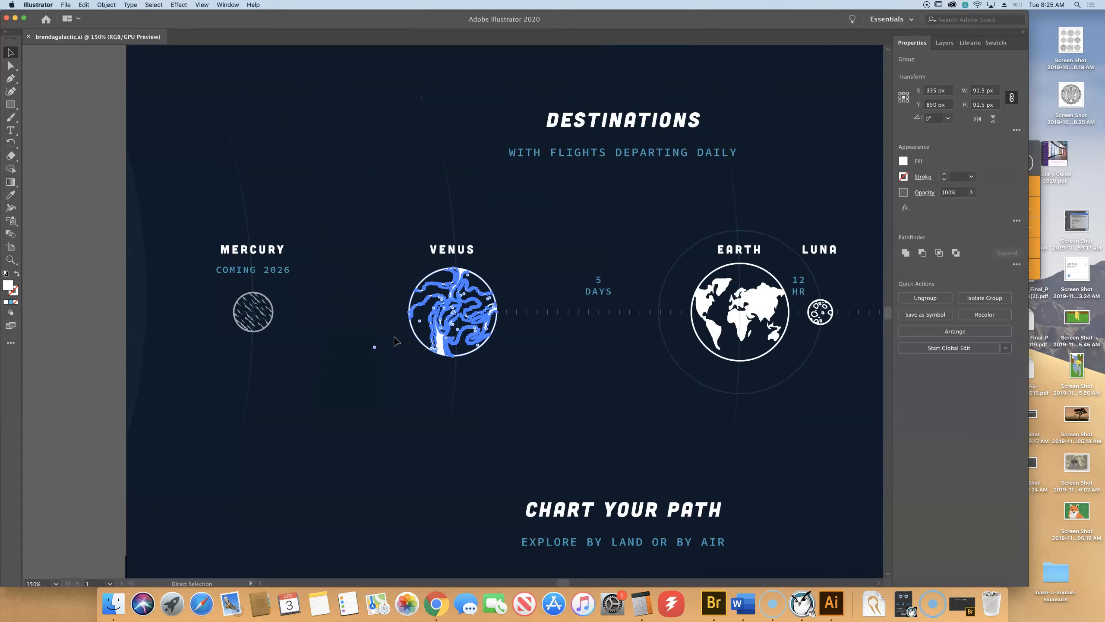
key("super+equal")
left_click_drag(698, 429, 476, 419)
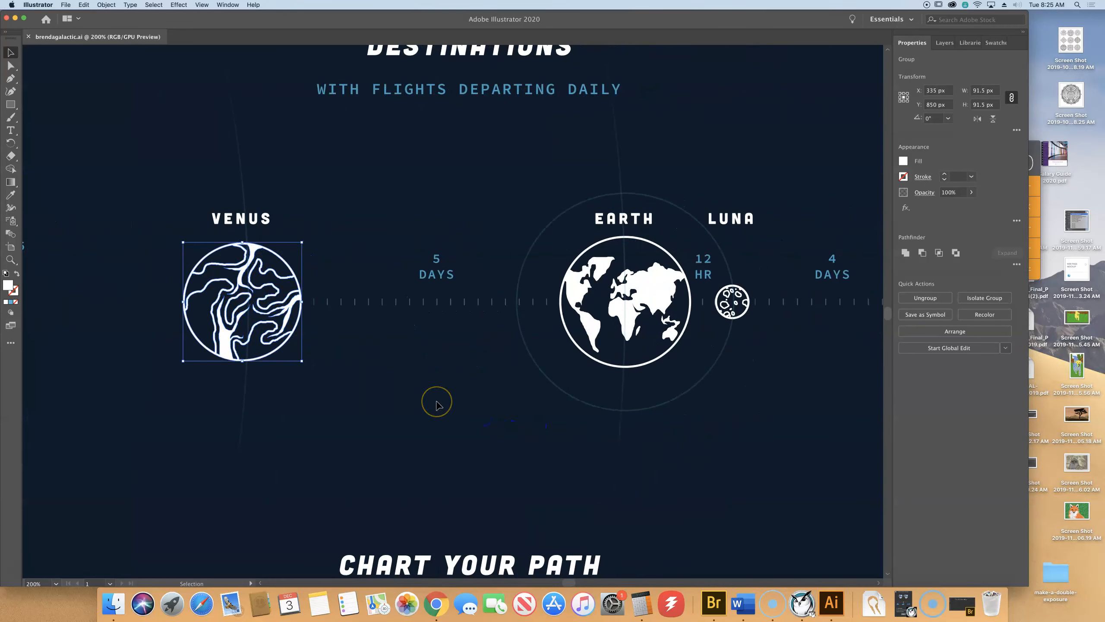
scroll(437, 403, "left", 2)
left_click_drag(440, 402, 464, 403)
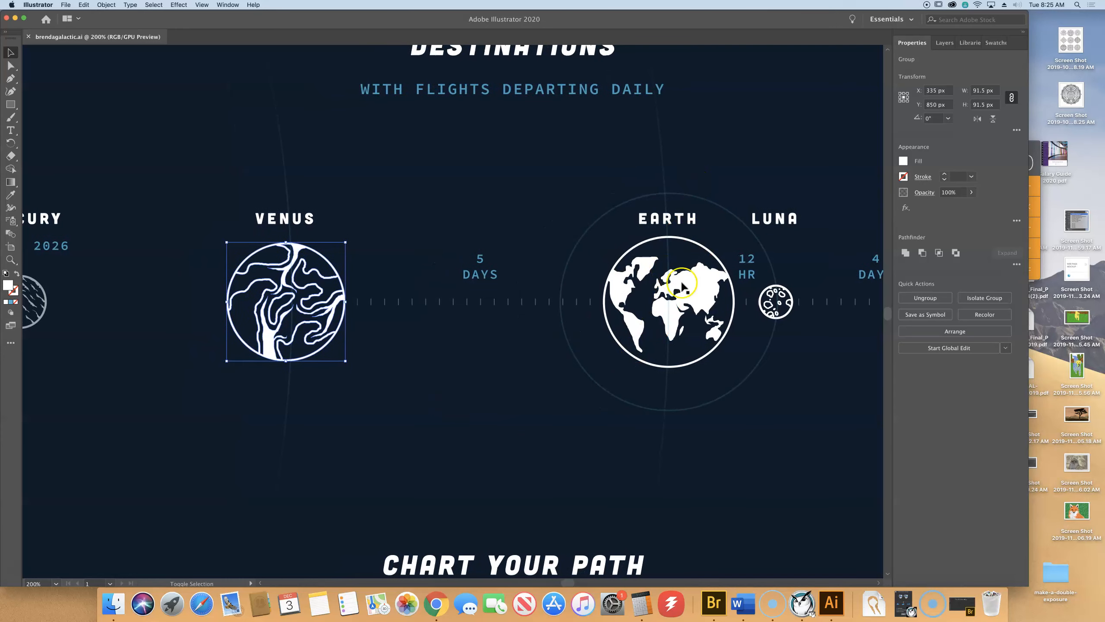
left_click(698, 297, "shift")
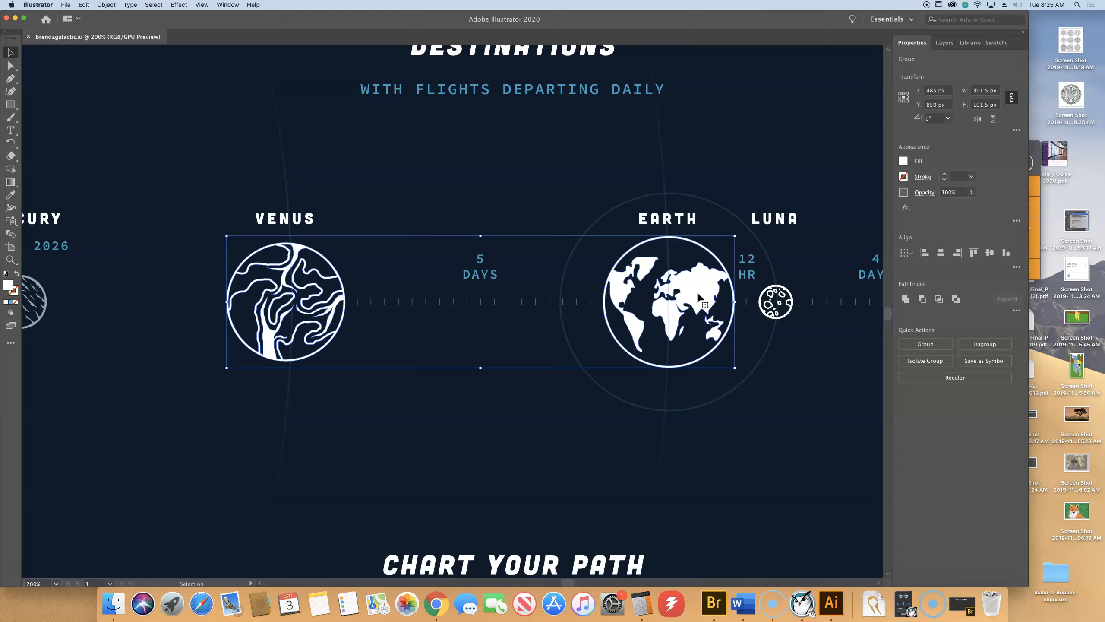
left_click(699, 290)
left_click(224, 5)
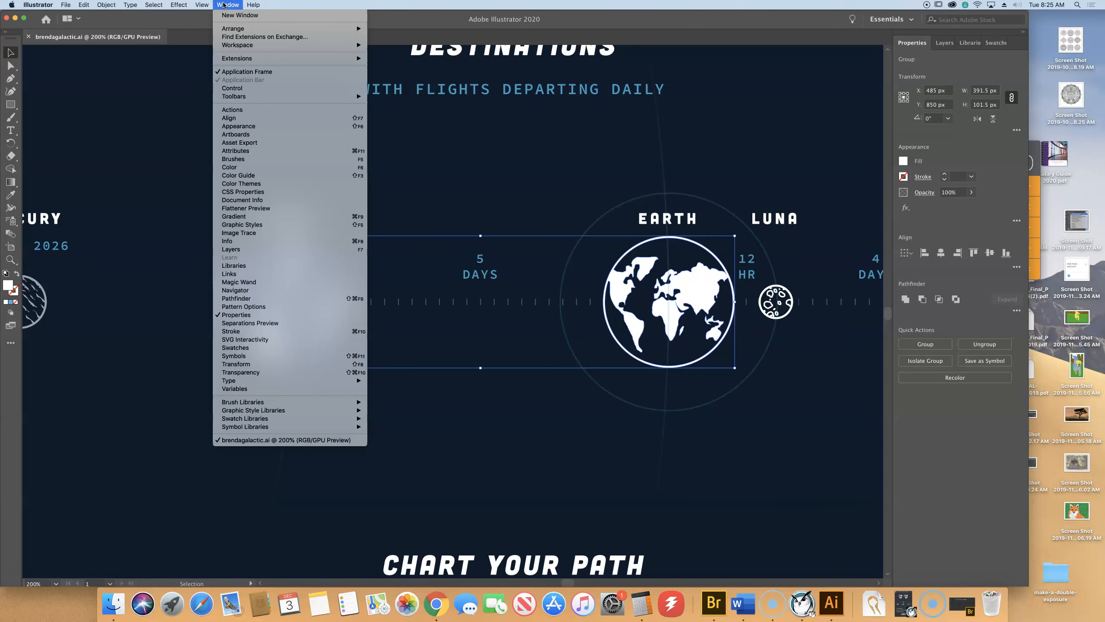
Open the Asset Export panel and drag the planets in as Asset 1 and Asset 2.
left_click(267, 143)
left_click(357, 140)
left_click_drag(351, 141, 813, 67)
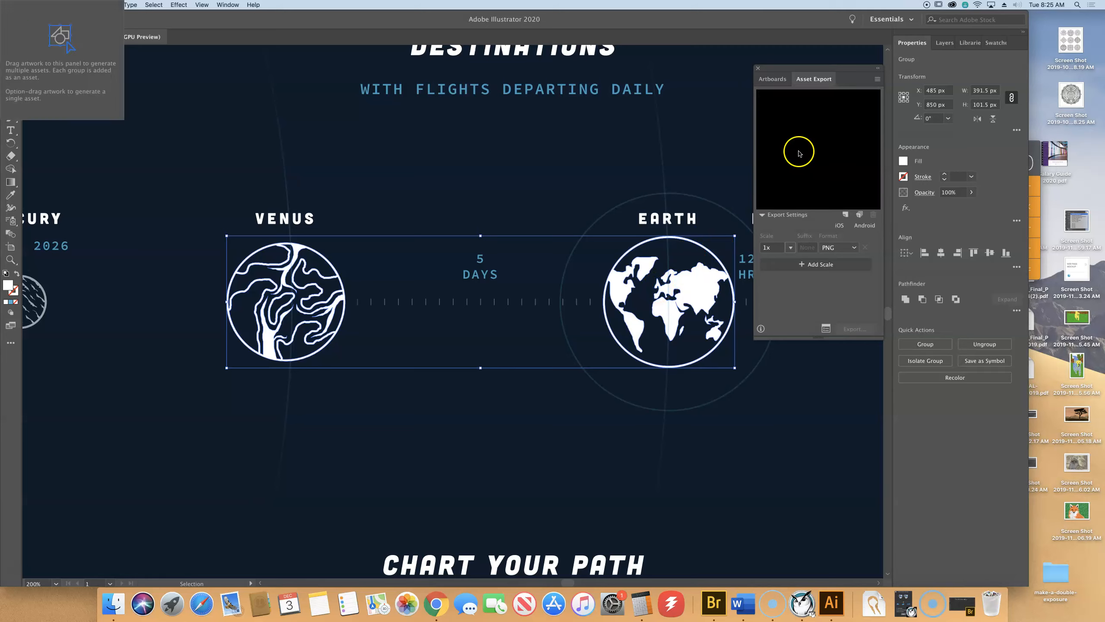
left_click_drag(643, 272, 834, 125)
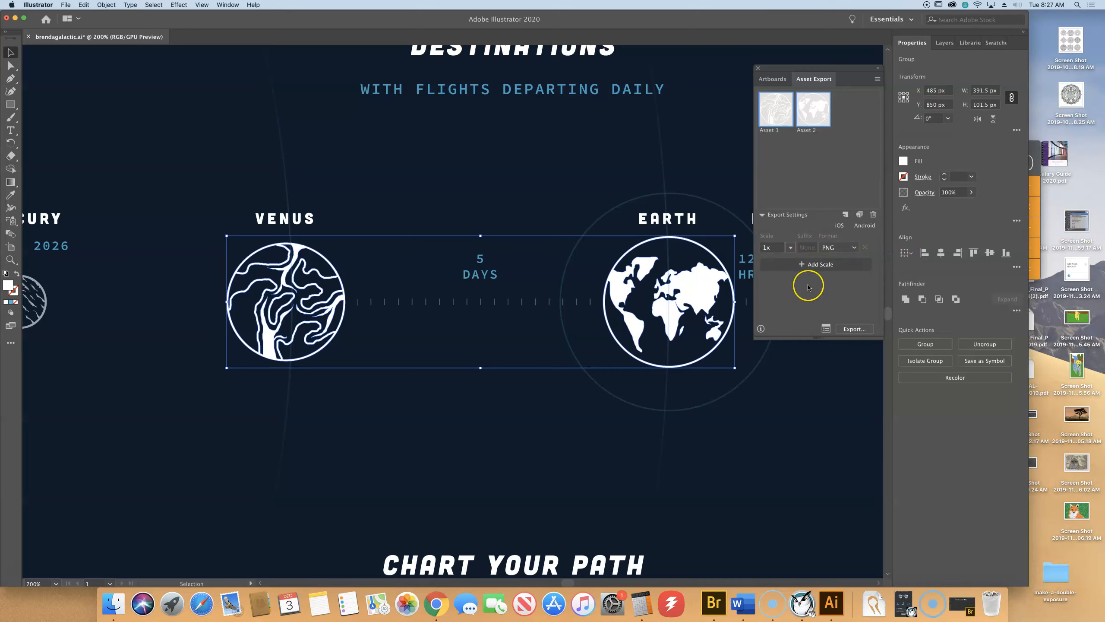
Rename Asset 1 to 'venus' and Asset 2 to 'Earth', then select the venus asset.
double_click(769, 130)
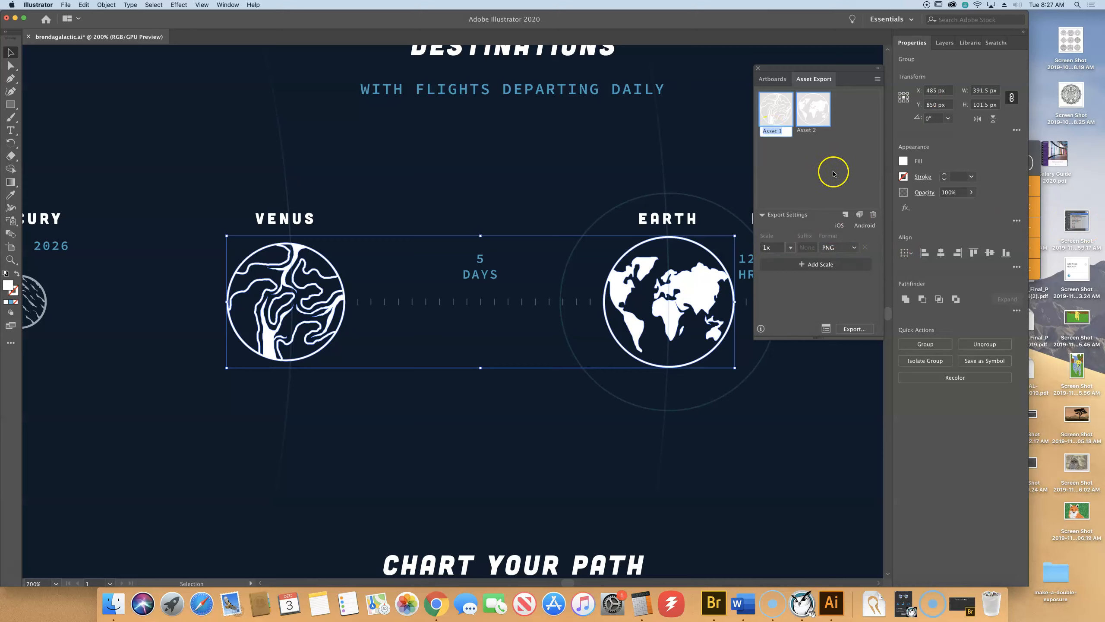
left_click(841, 119)
type("venus")
left_click(832, 103)
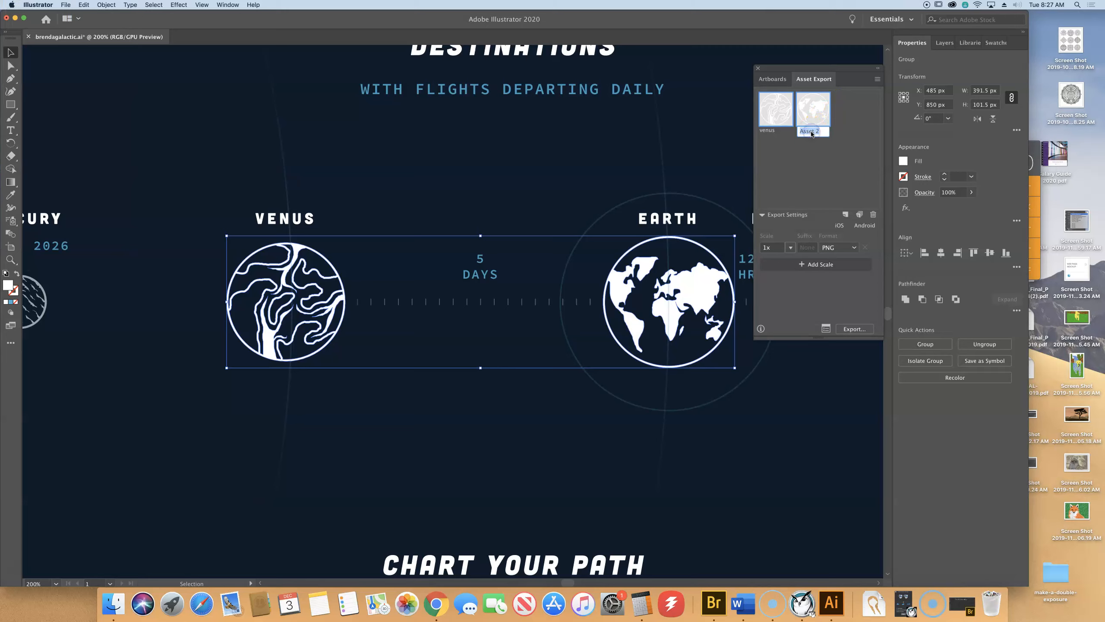
type("Earth")
key("Return")
left_click(781, 111)
left_click(761, 95)
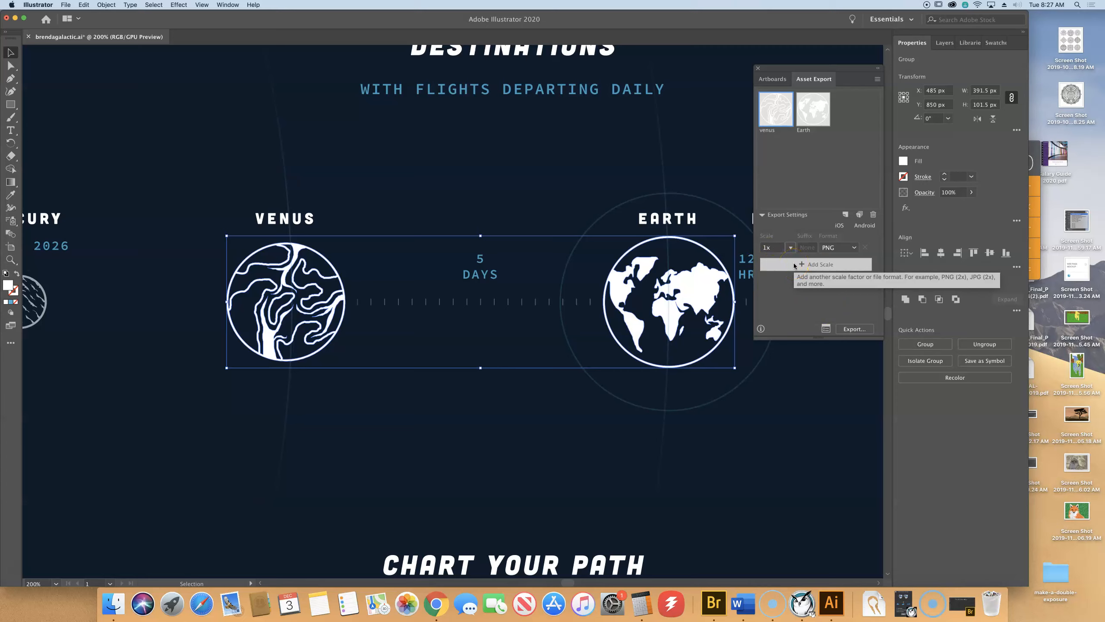
Change the first export format to SVG.
left_click(854, 247)
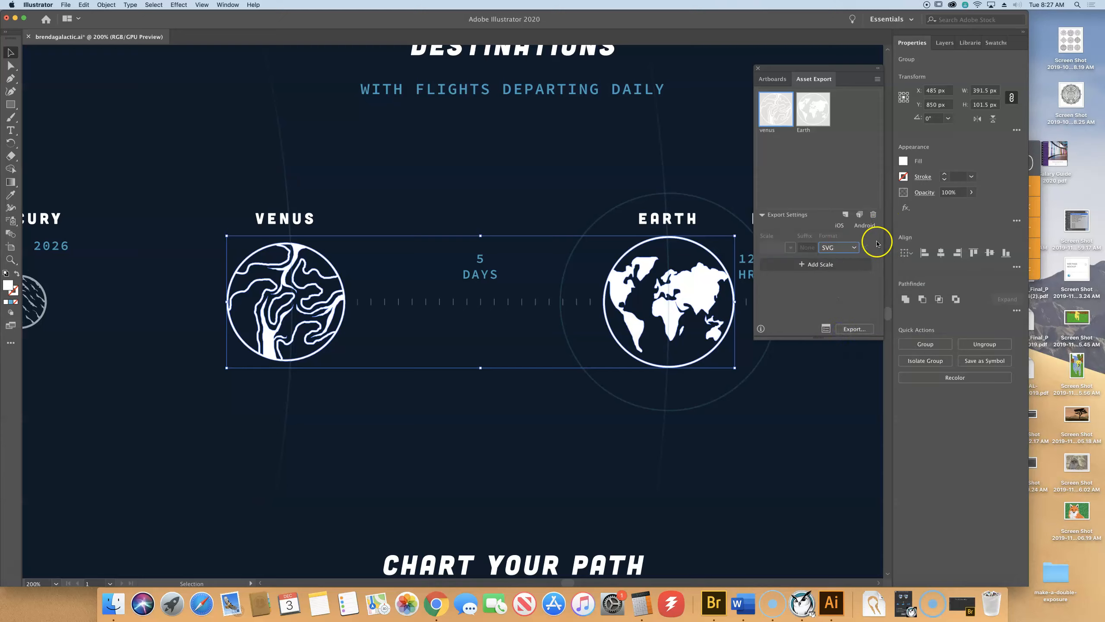
left_click(789, 247)
left_click(782, 243)
left_click(840, 248)
Add a second export scale as PNG at 1x.
left_click(819, 264)
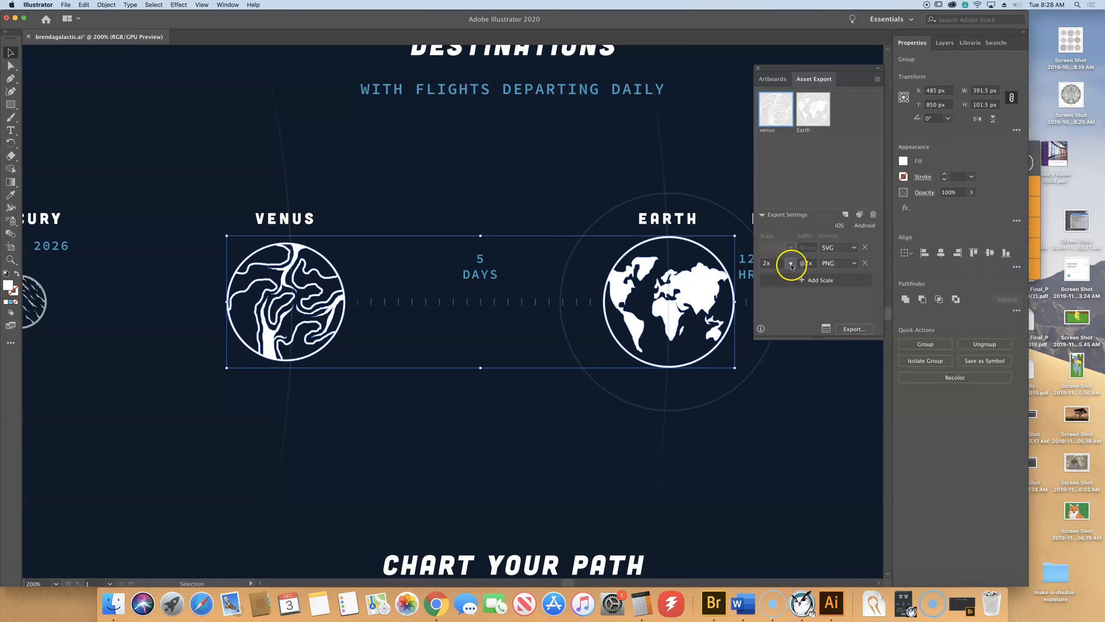
left_click(852, 263)
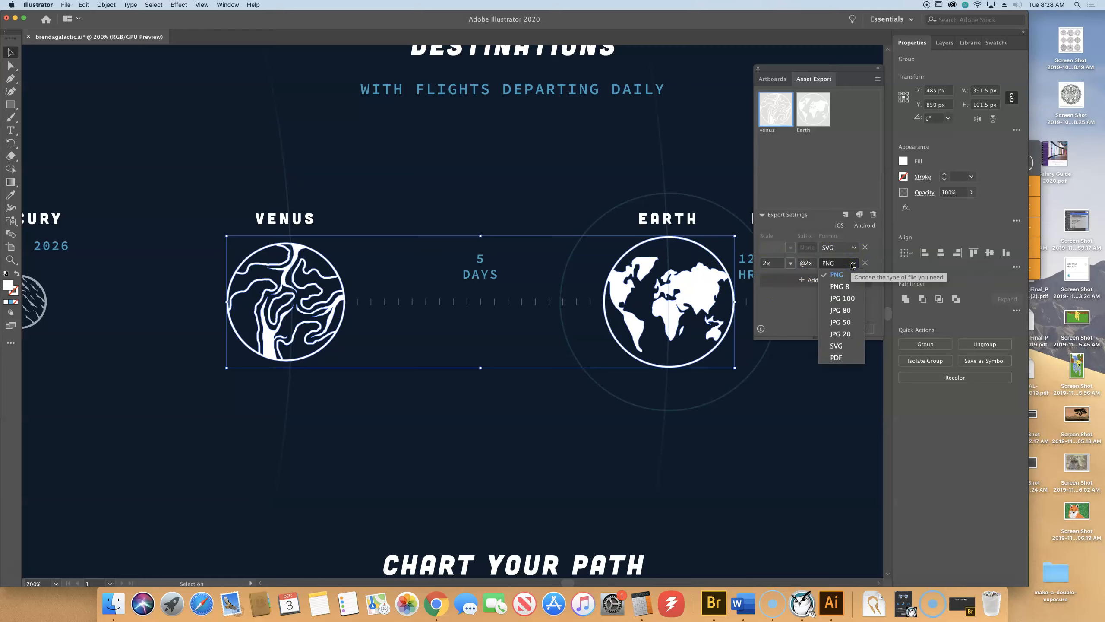
left_click(835, 276)
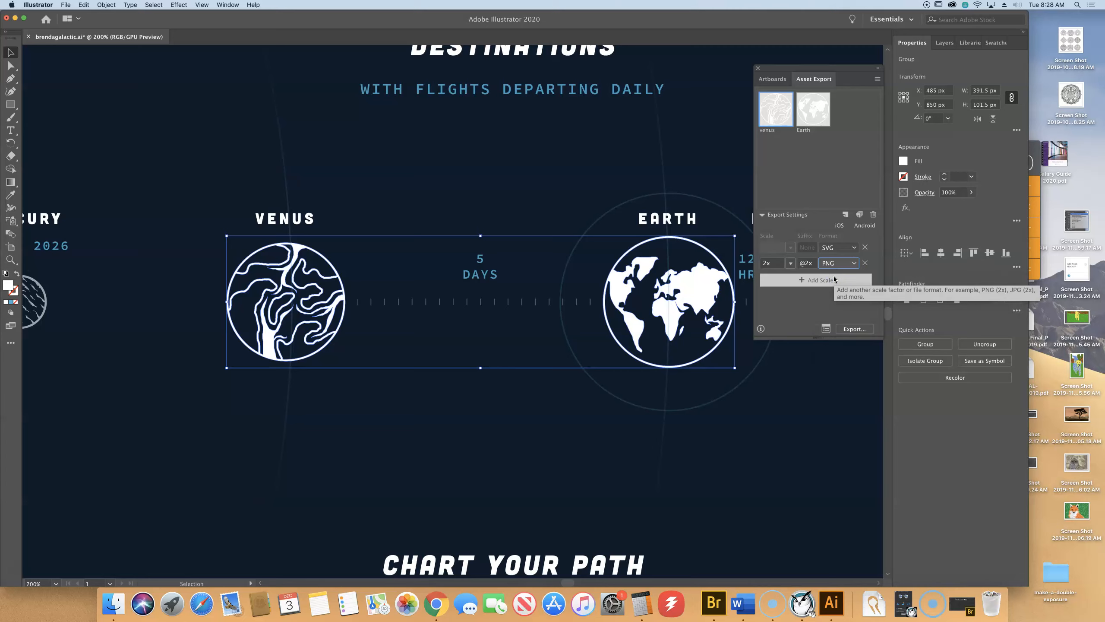
left_click(790, 264)
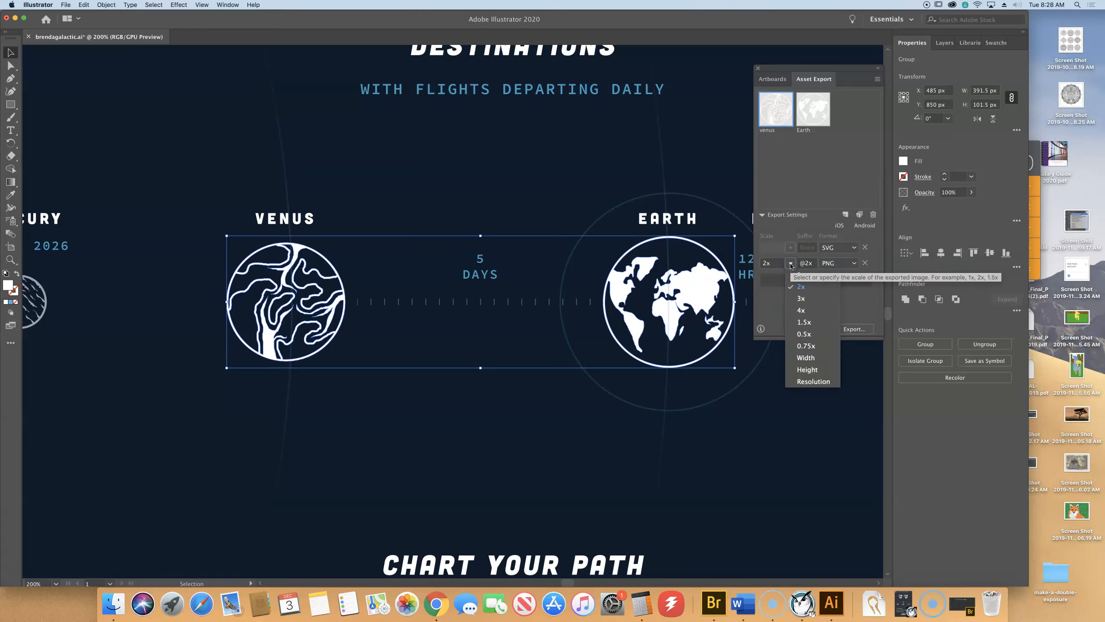
left_click(799, 275)
left_click(773, 267)
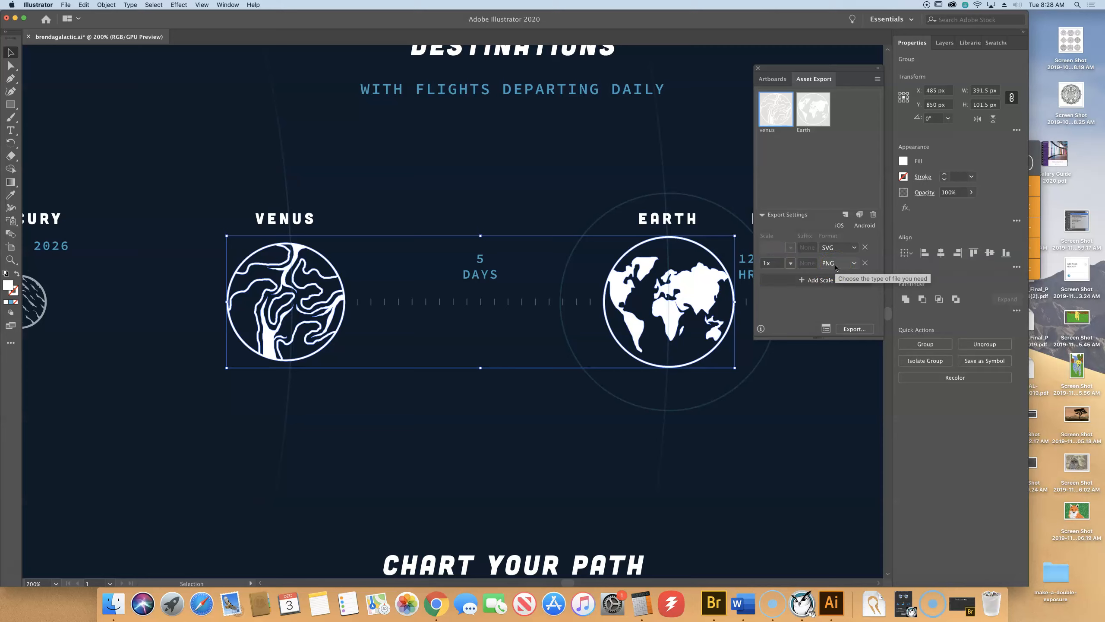
left_click(760, 125)
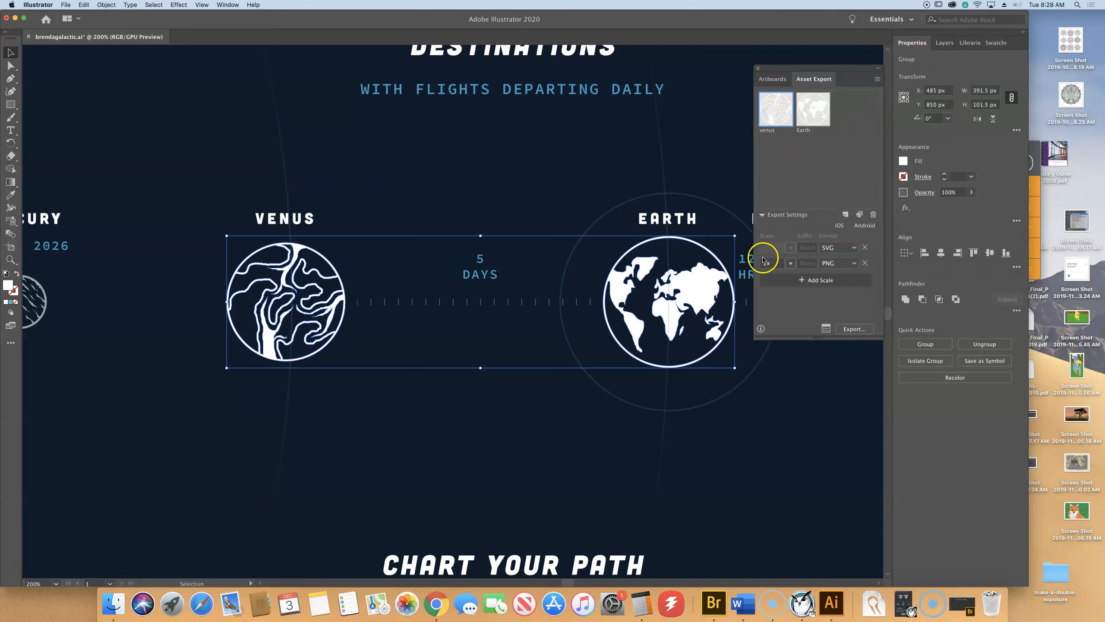
Export the venus and Earth assets into the Lesson15 Asset_Export folder.
left_click(853, 329)
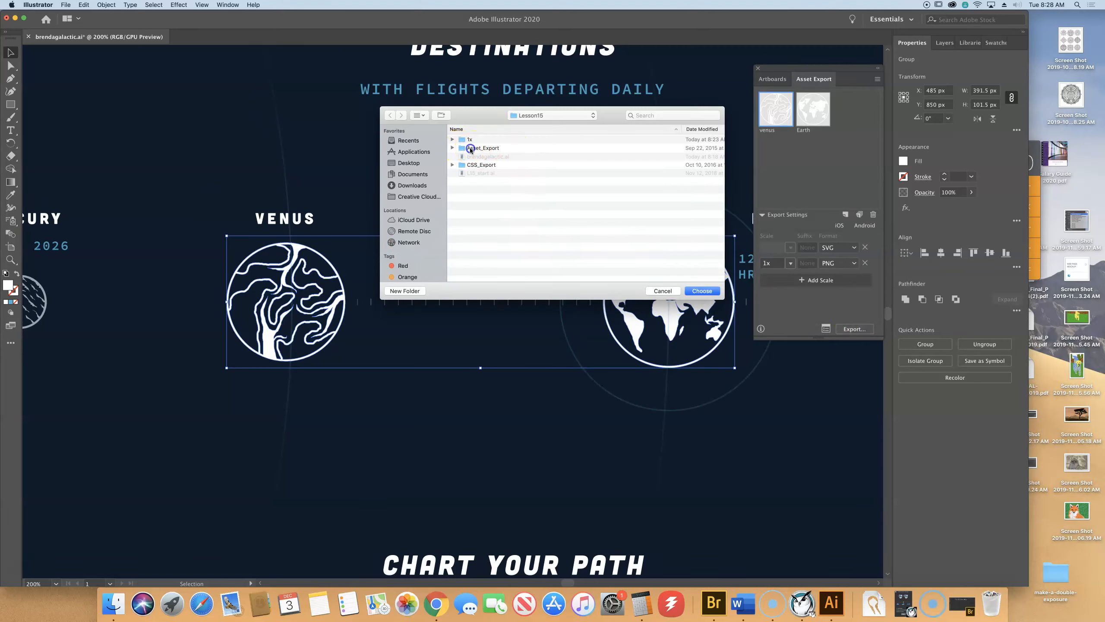
left_click(459, 148)
left_click(484, 148)
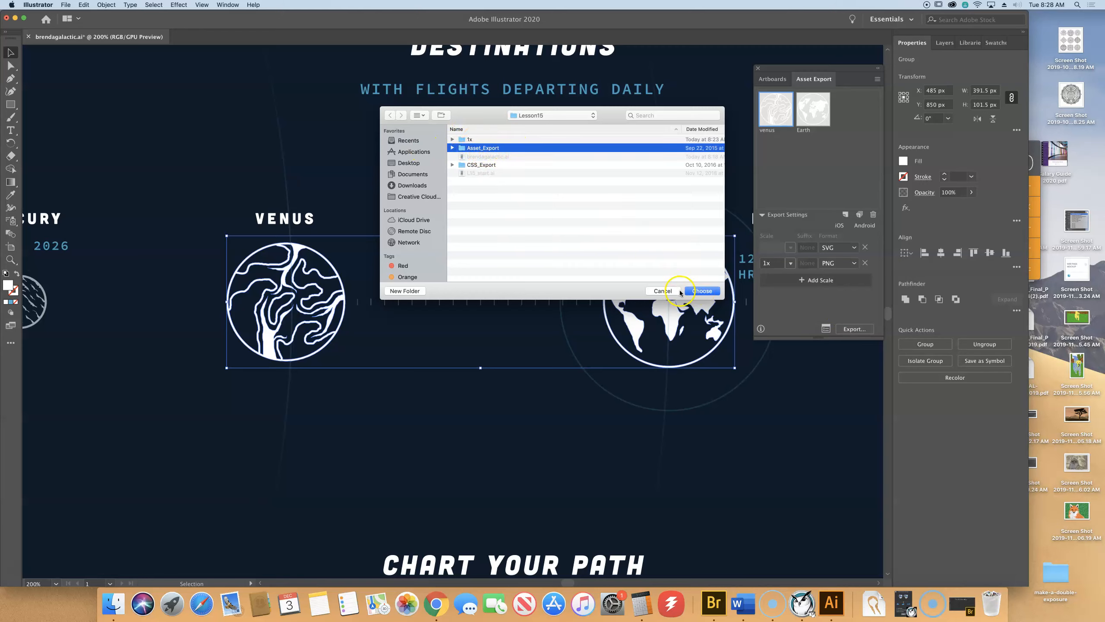
left_click(701, 291)
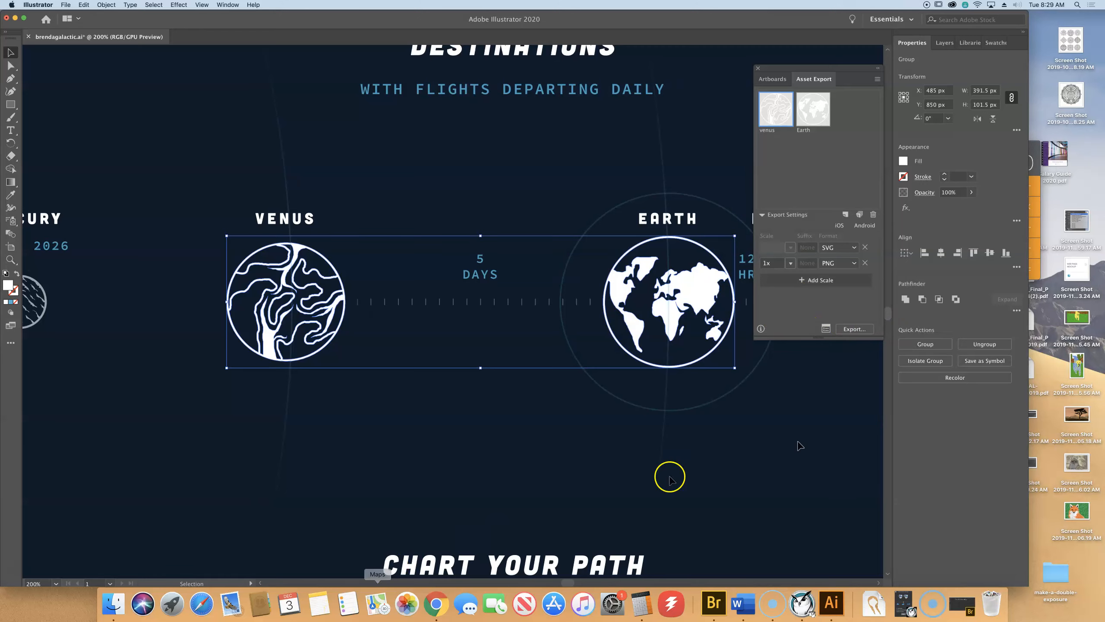
left_click(114, 603)
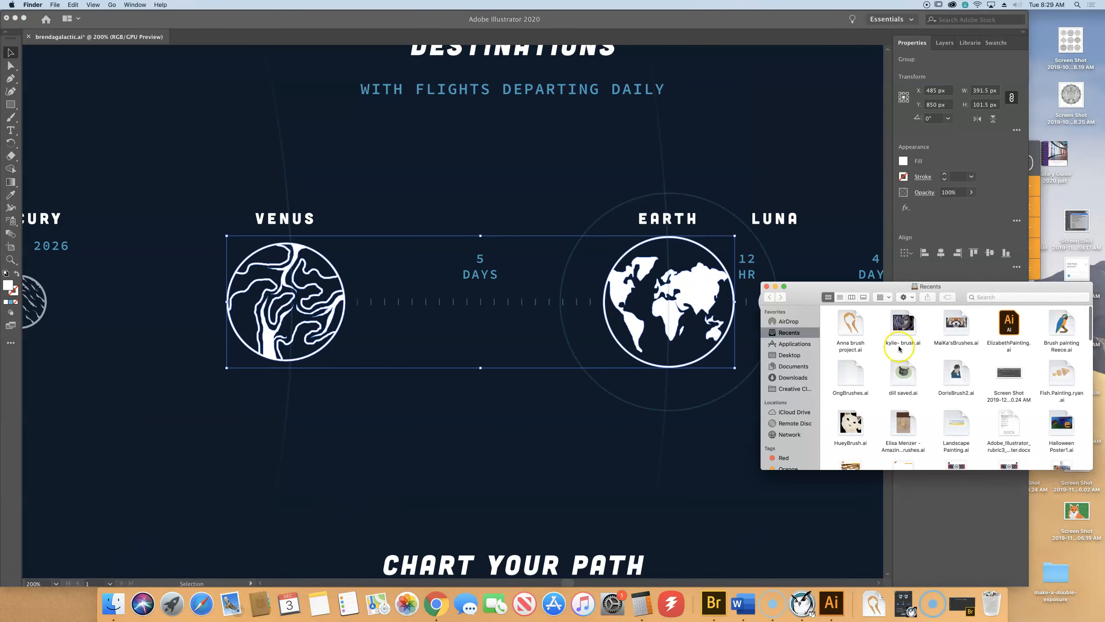
Browse Finder to Documents > Illustrator Book Files 2019 > Lesson15 > Asset_Export.
left_click(793, 367)
double_click(860, 321)
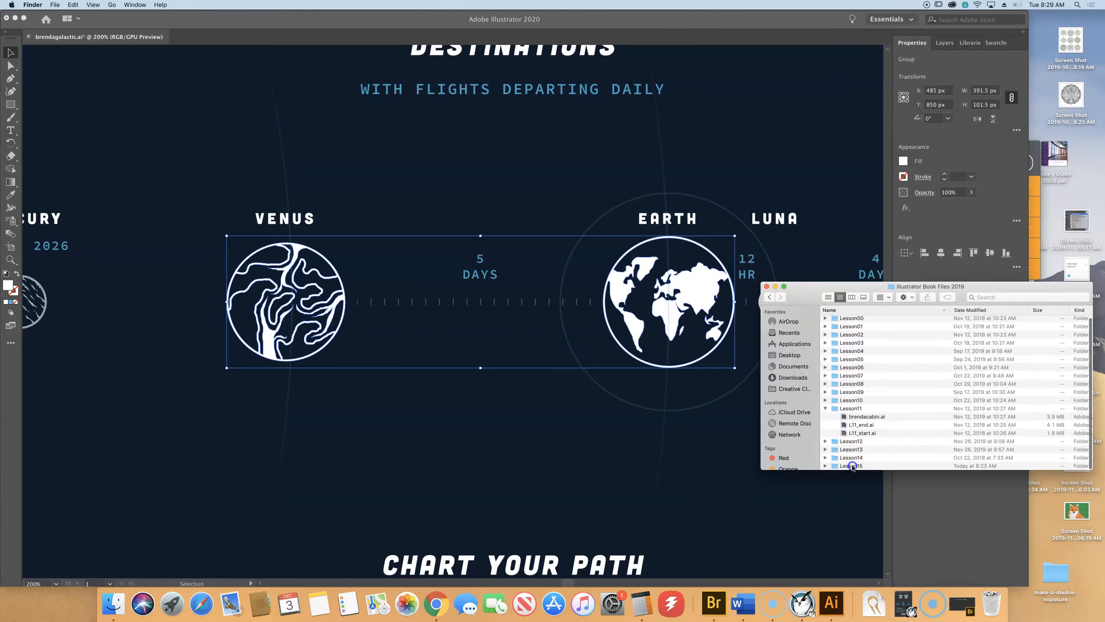
double_click(852, 466)
double_click(864, 338)
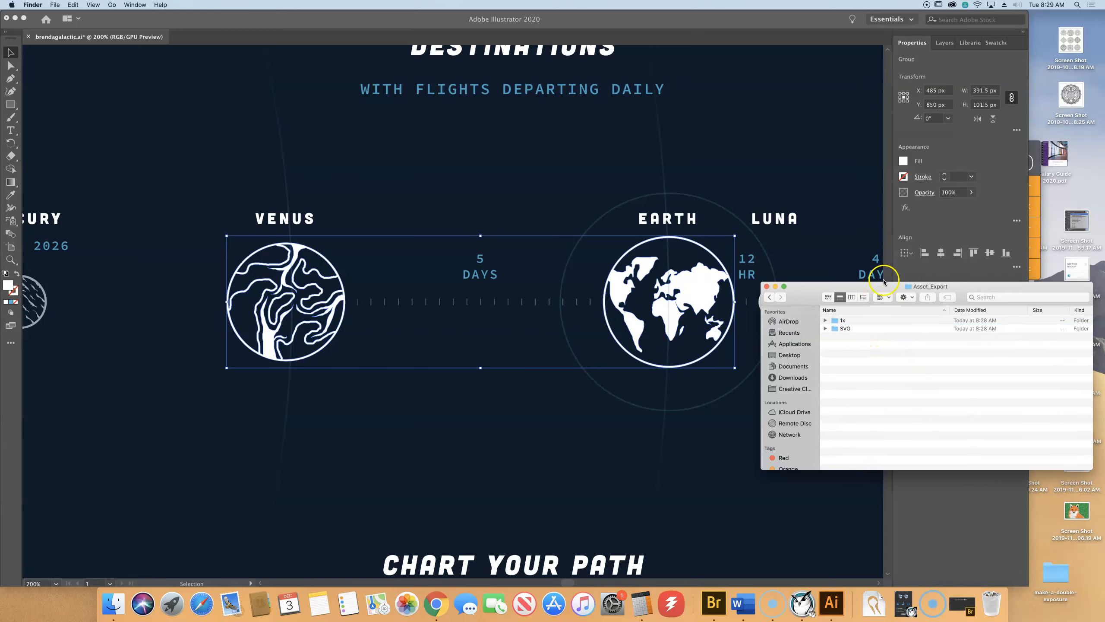
left_click_drag(874, 285, 617, 75)
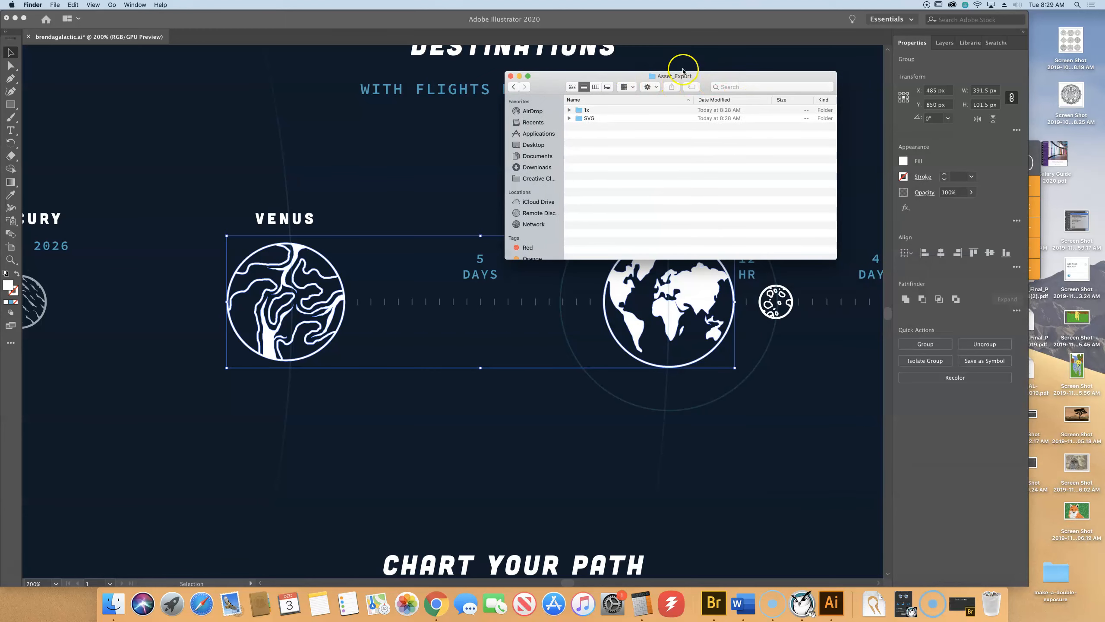
Expand the 1x and SVG folders to show venus.png and venus.svg.
left_click(569, 110)
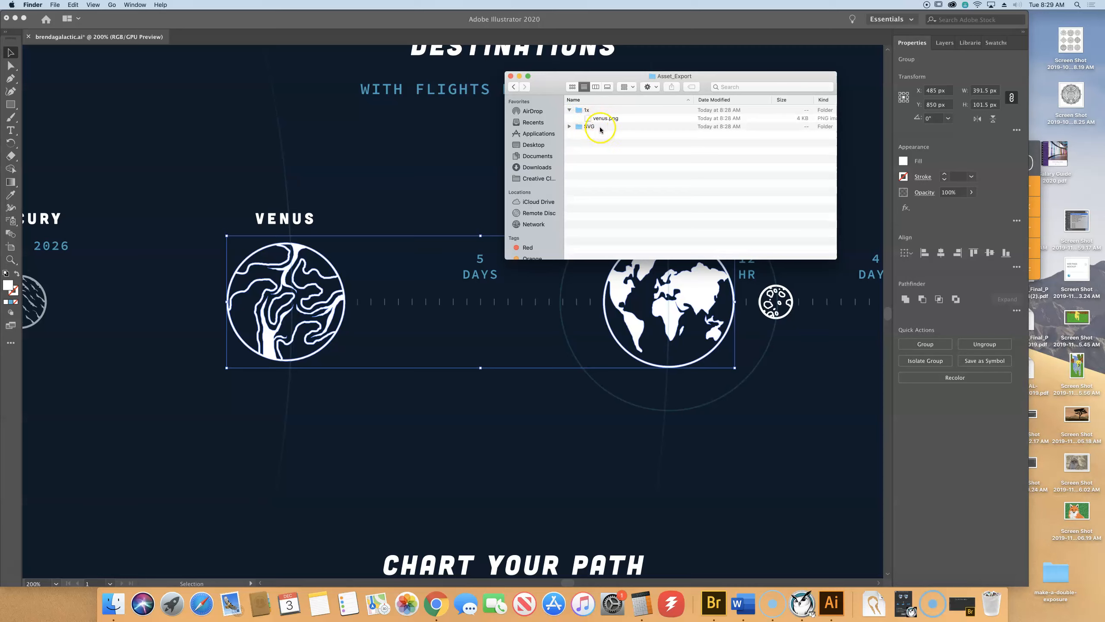
left_click(569, 127)
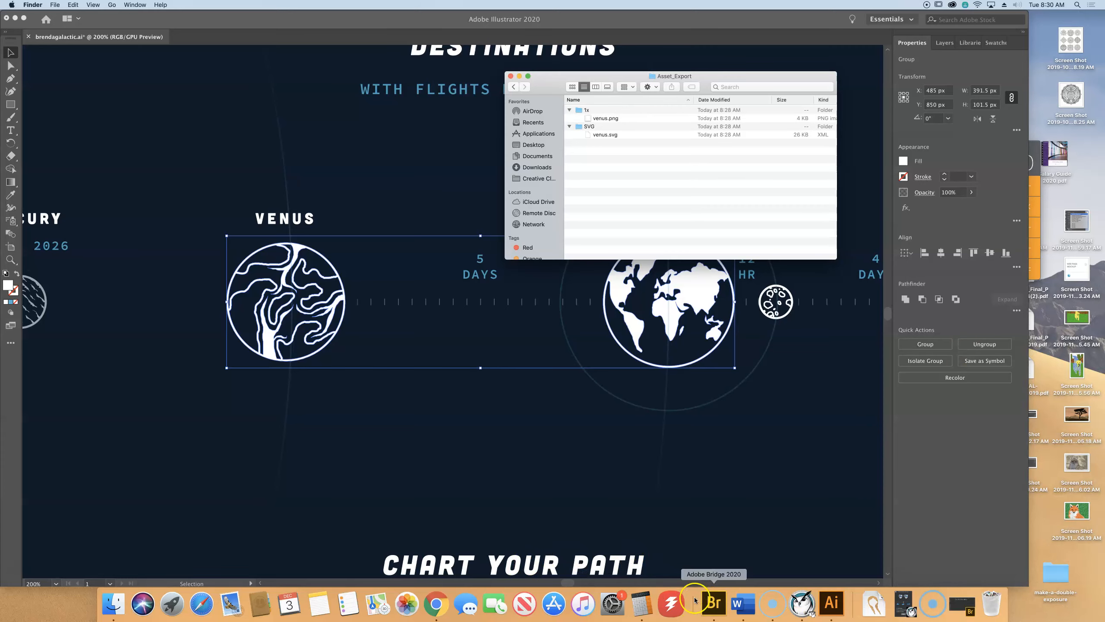
left_click(442, 609)
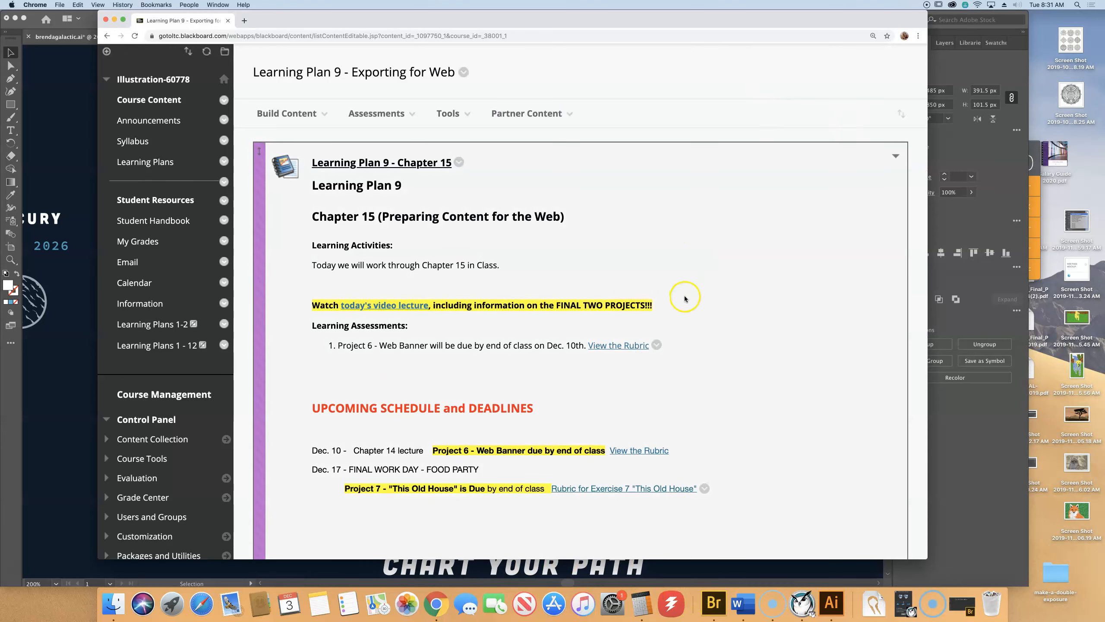
Download the Project 6 Web Banner rubric .docx from Learning Plan 9 and open it.
scroll(692, 305, "down", 1)
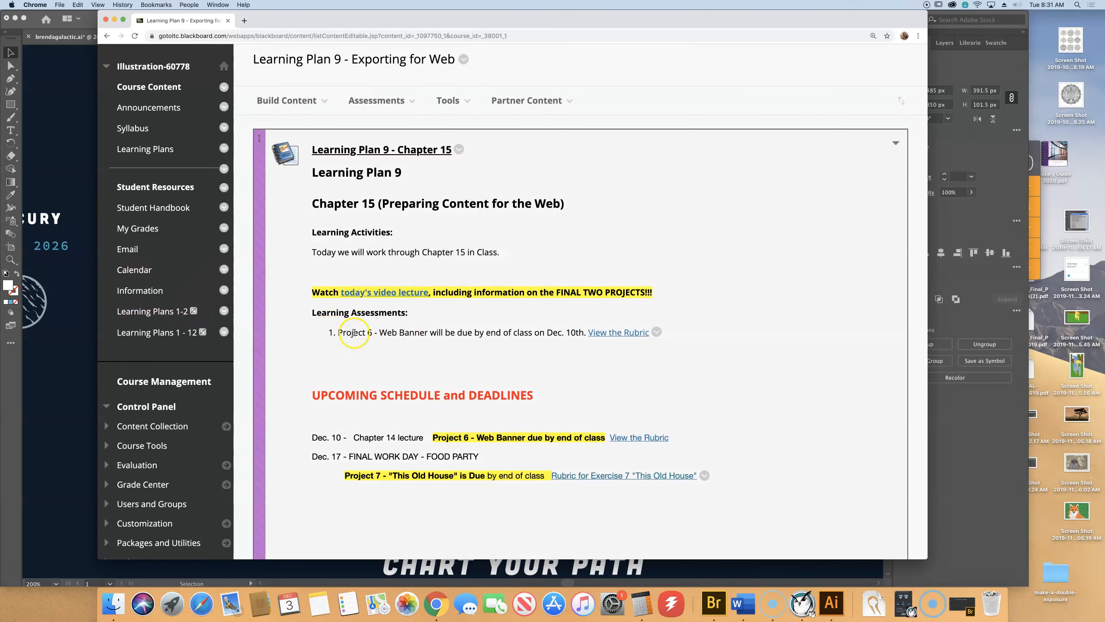
left_click(640, 332)
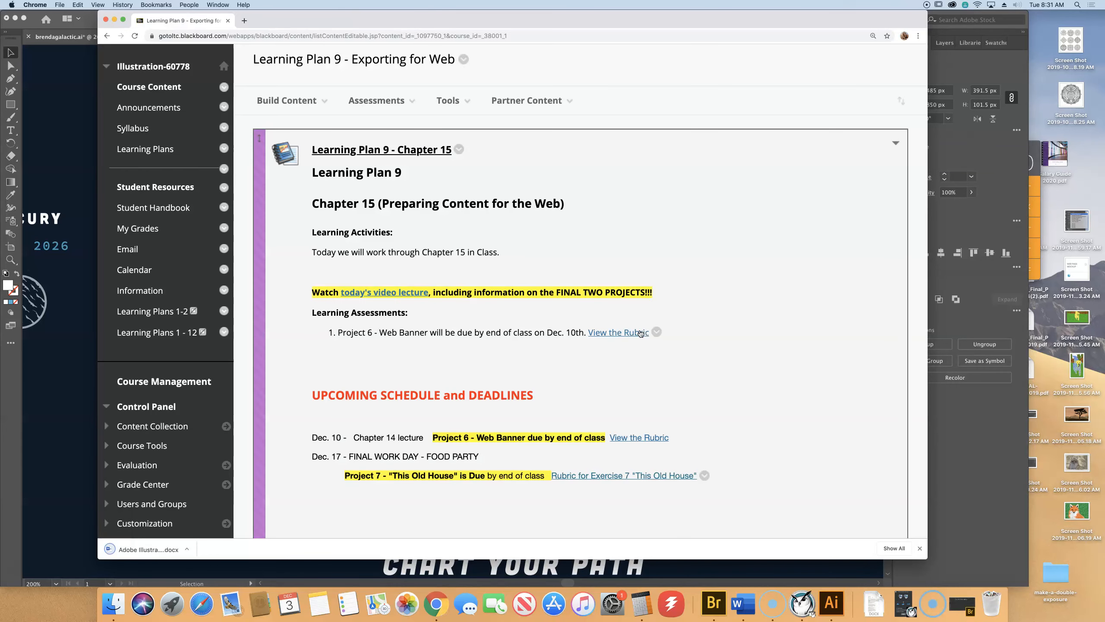
left_click(640, 333)
left_click(132, 550)
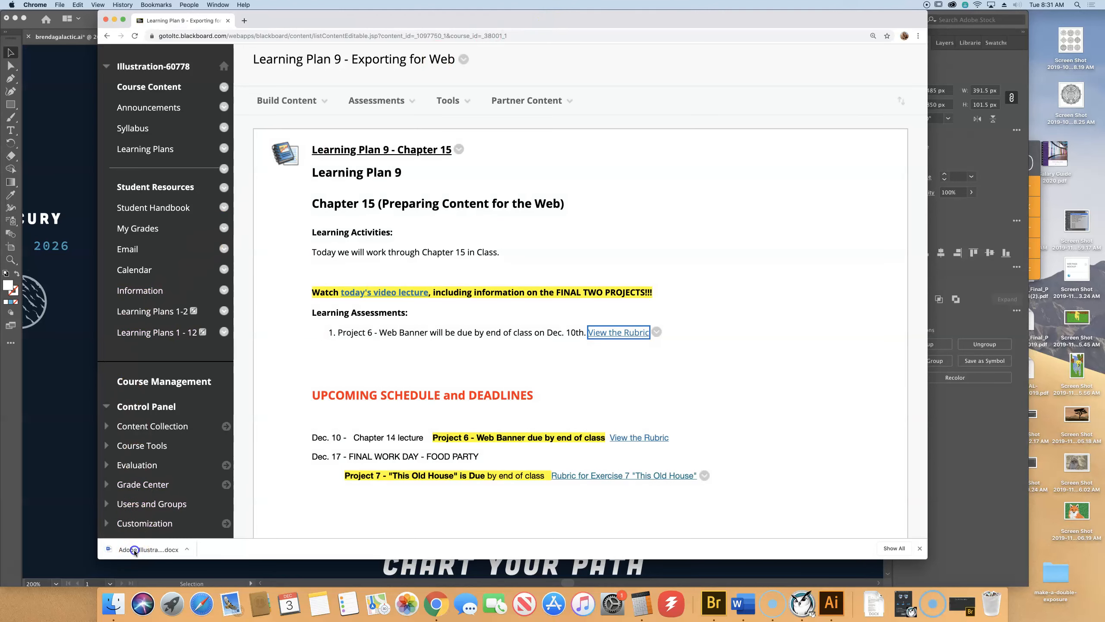
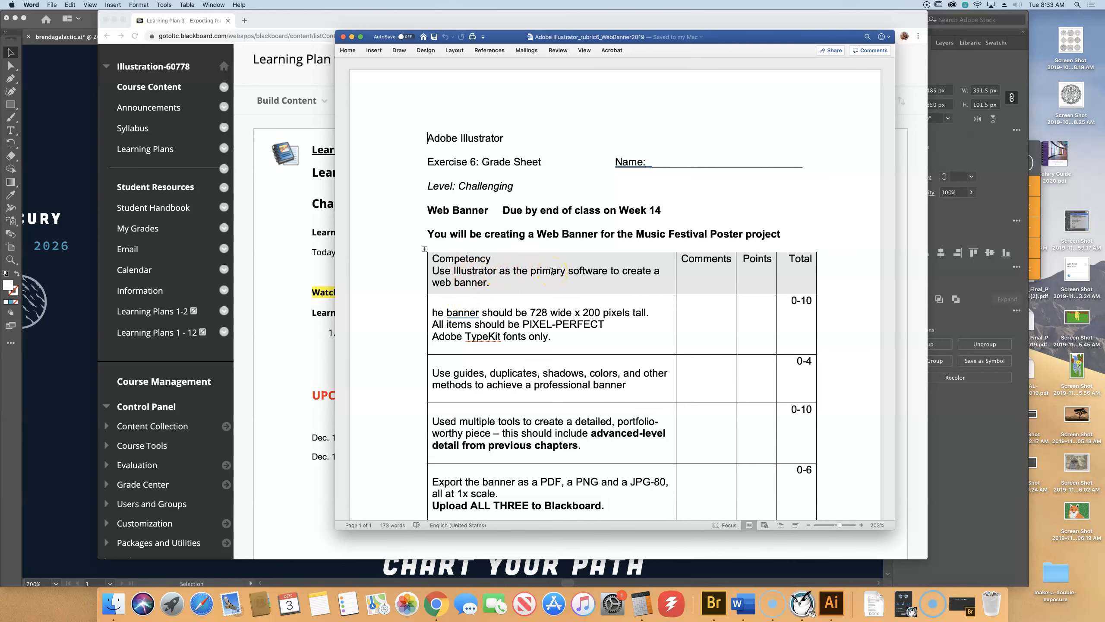
Add the missing capital T so the second table row starts 'The banner should be 728 wide'.
scroll(552, 271, "down", 1)
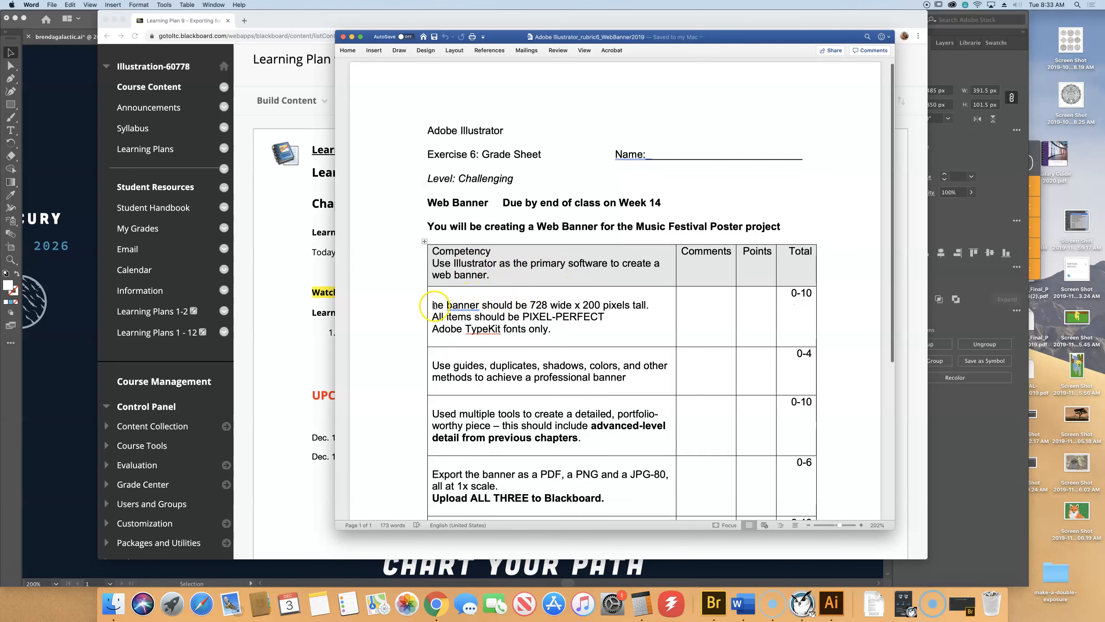
left_click(470, 306)
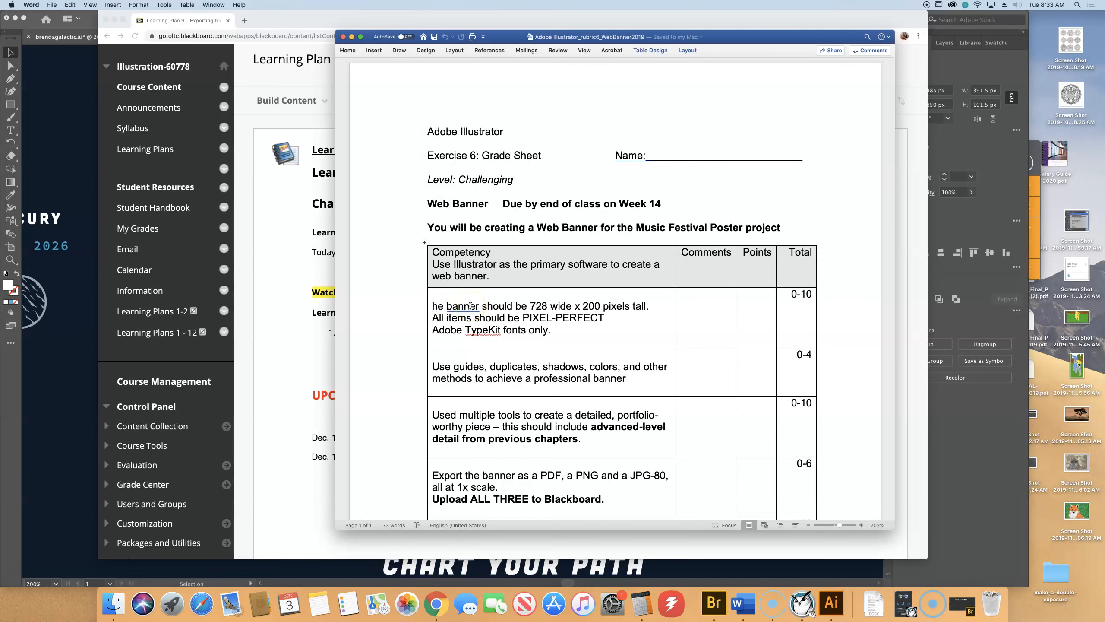
type("T")
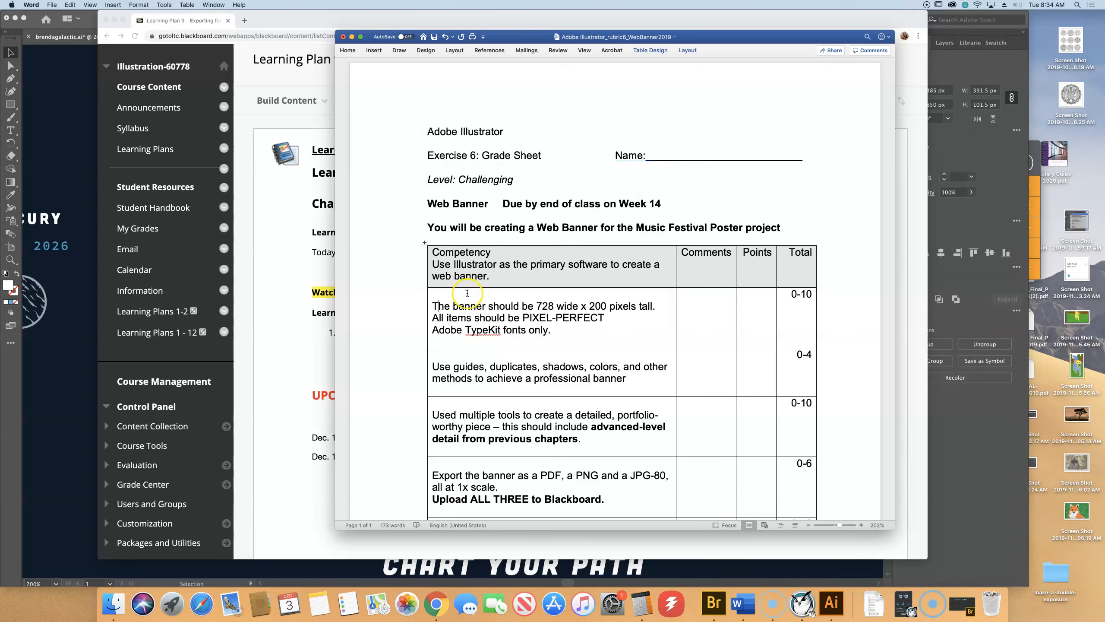
scroll(569, 348, "down", 5)
scroll(570, 347, "down", 5)
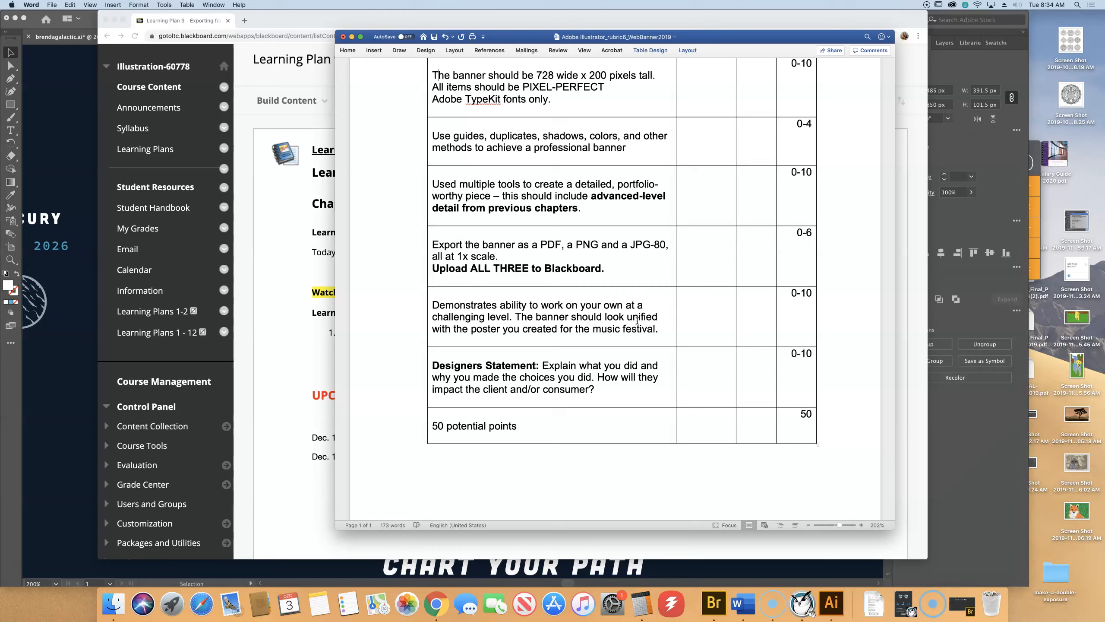
left_click(343, 37)
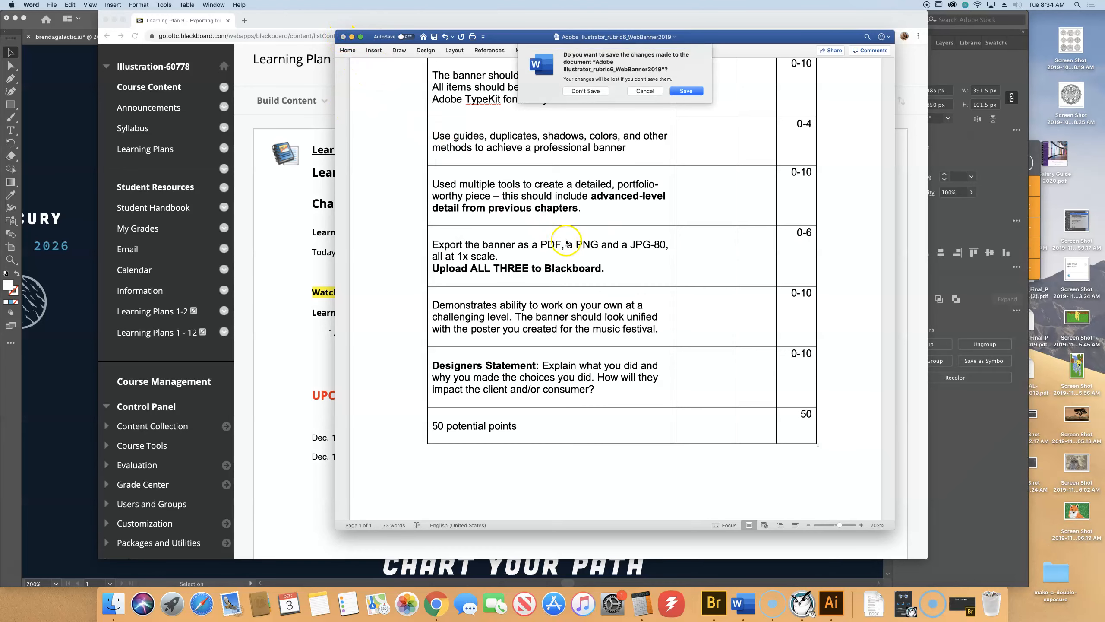
left_click(647, 90)
Download the 'Rubric for Exercise 7' This Old House .docx from Blackboard and open it in Word.
left_click(306, 522)
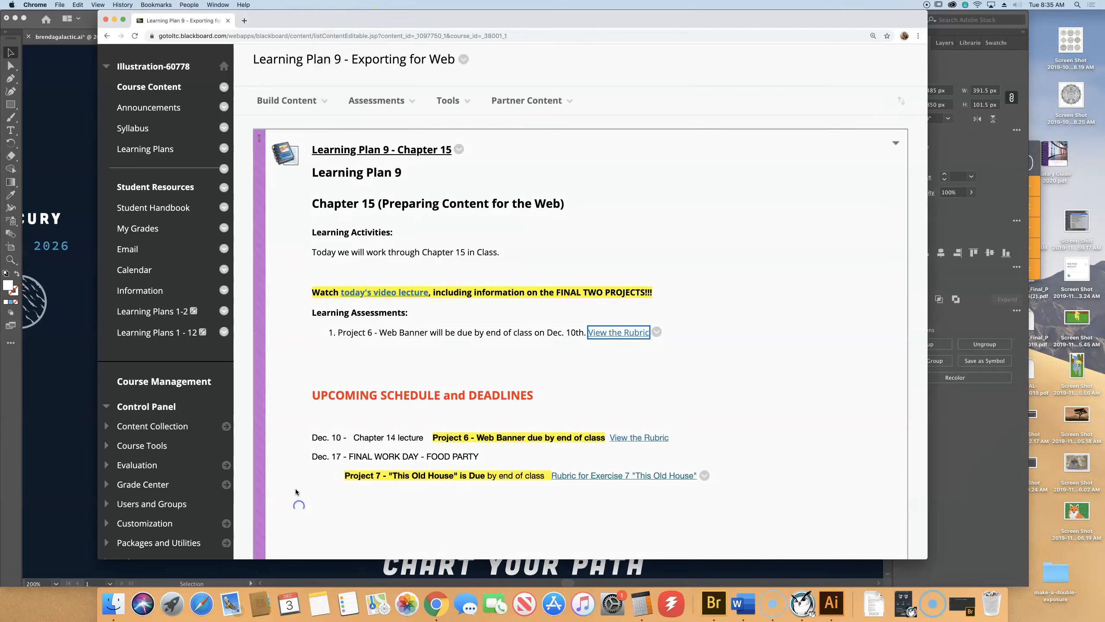
scroll(702, 301, "down", 5)
scroll(702, 305, "down", 1)
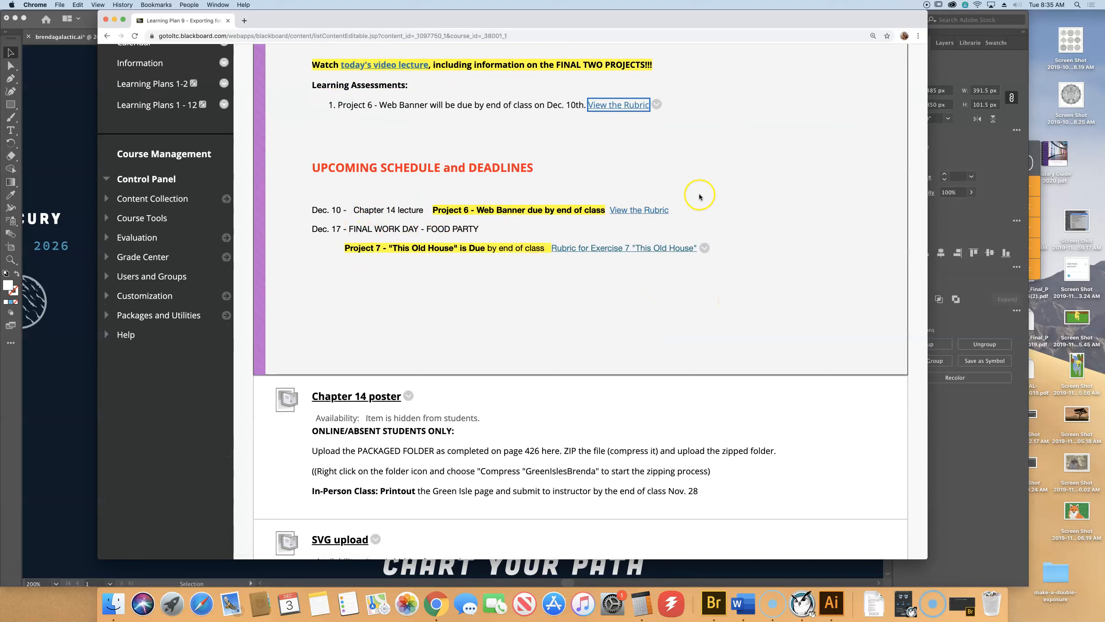
left_click(611, 251)
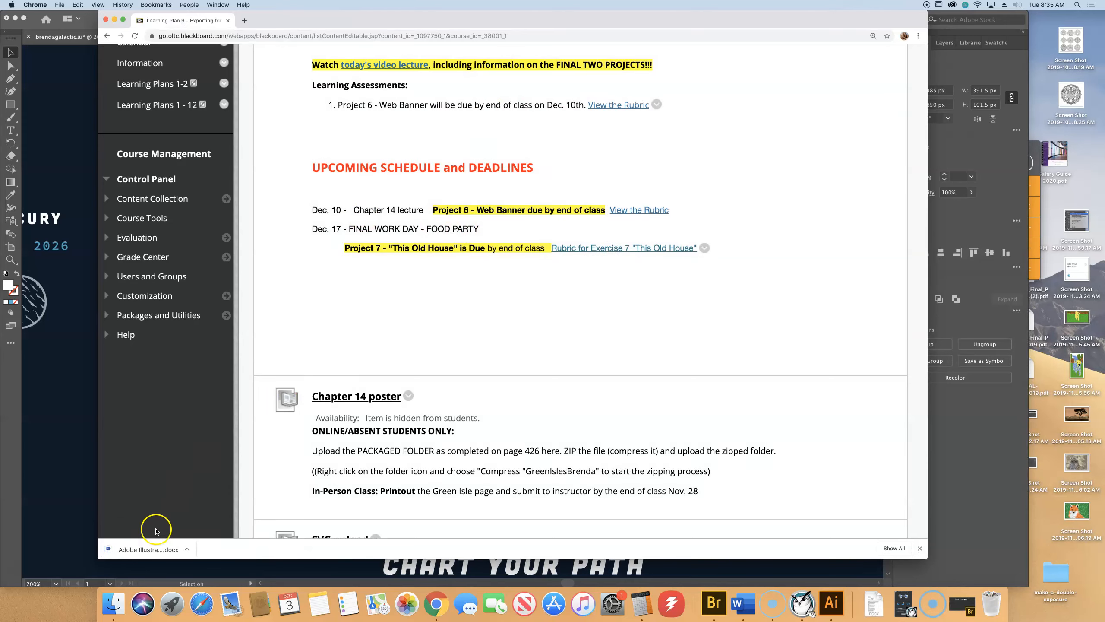
left_click(148, 549)
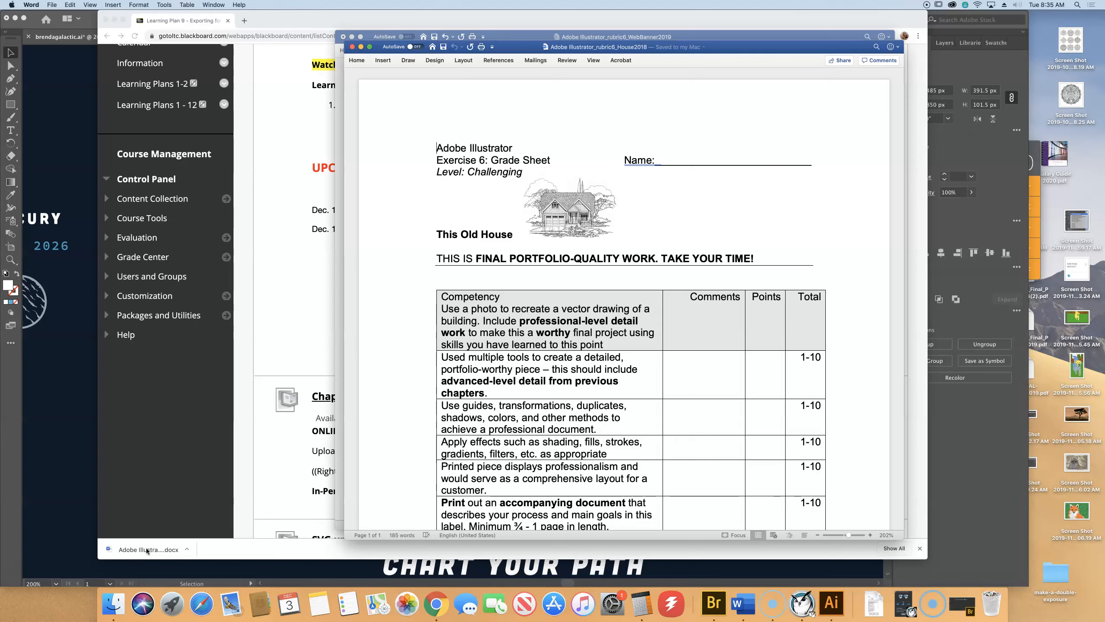
Move and enlarge the rubric window, then read the table down to the 75-point total.
scroll(165, 501, "down", 10)
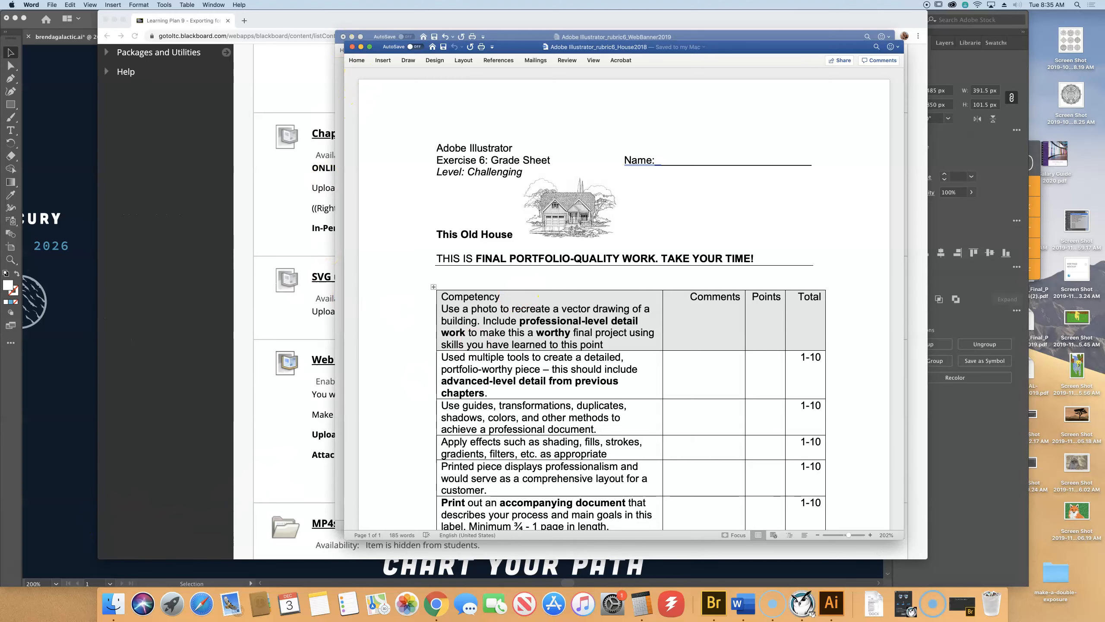
left_click_drag(614, 47, 559, 17)
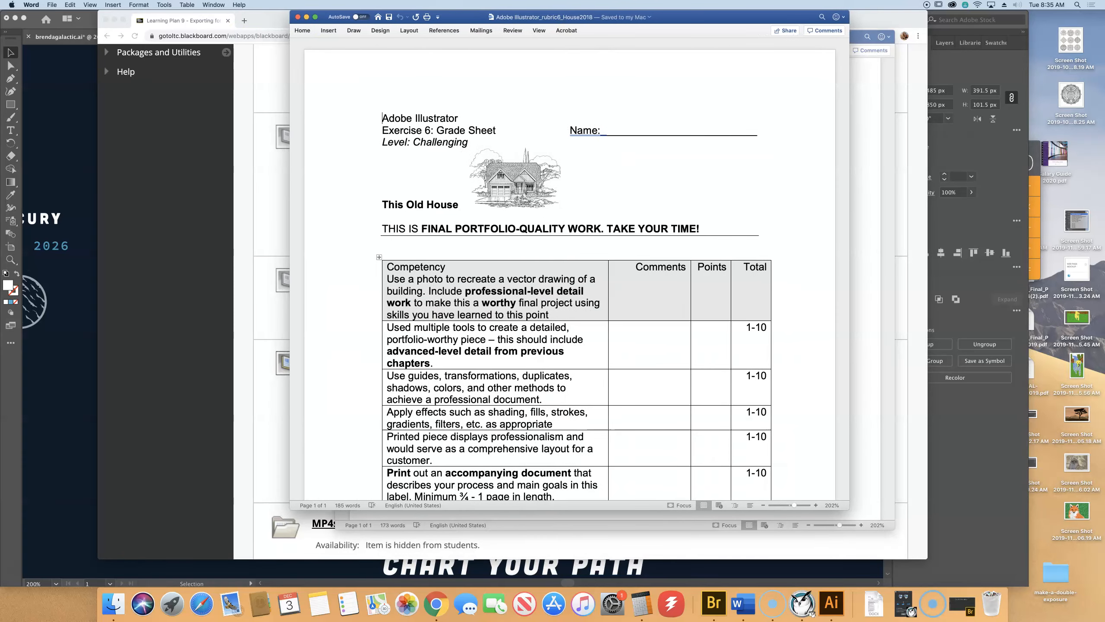
left_click_drag(849, 509, 926, 585)
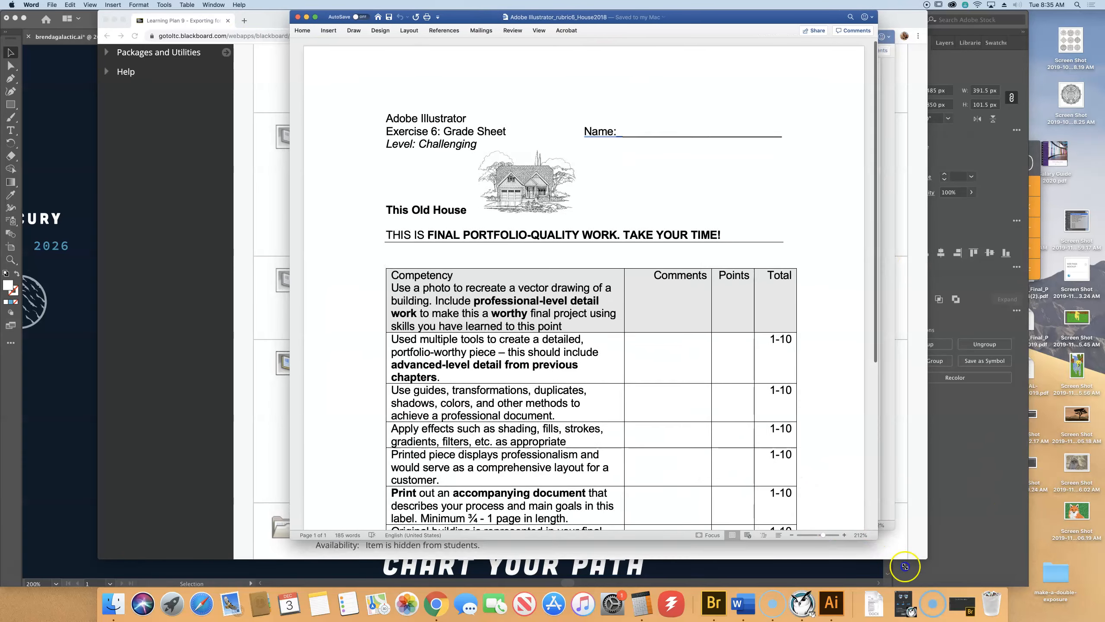
scroll(799, 335, "down", 5)
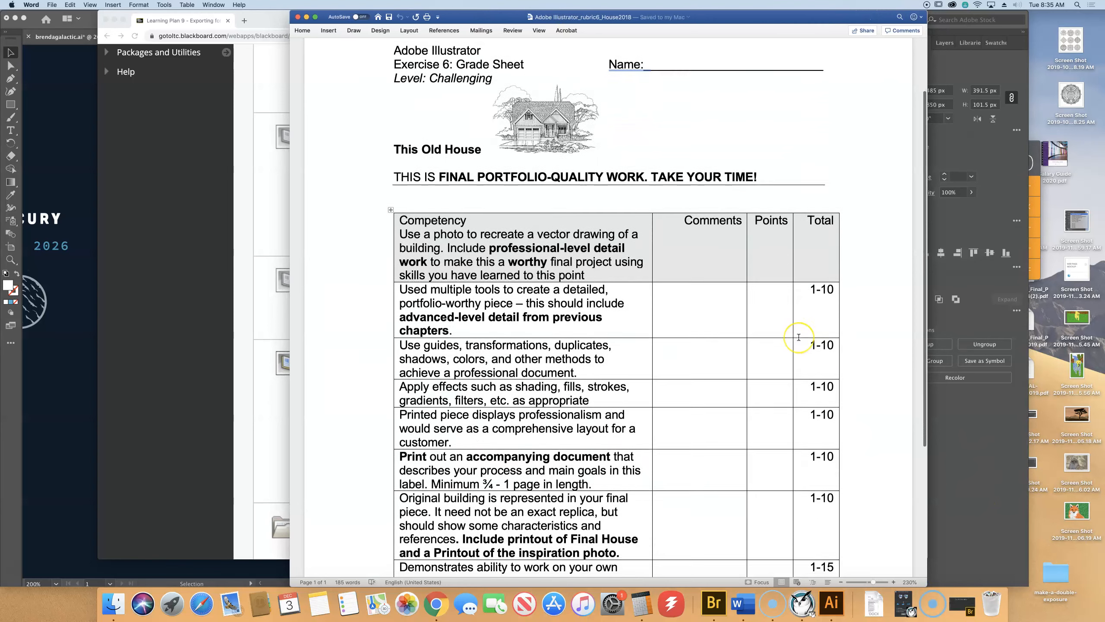
scroll(798, 336, "down", 2)
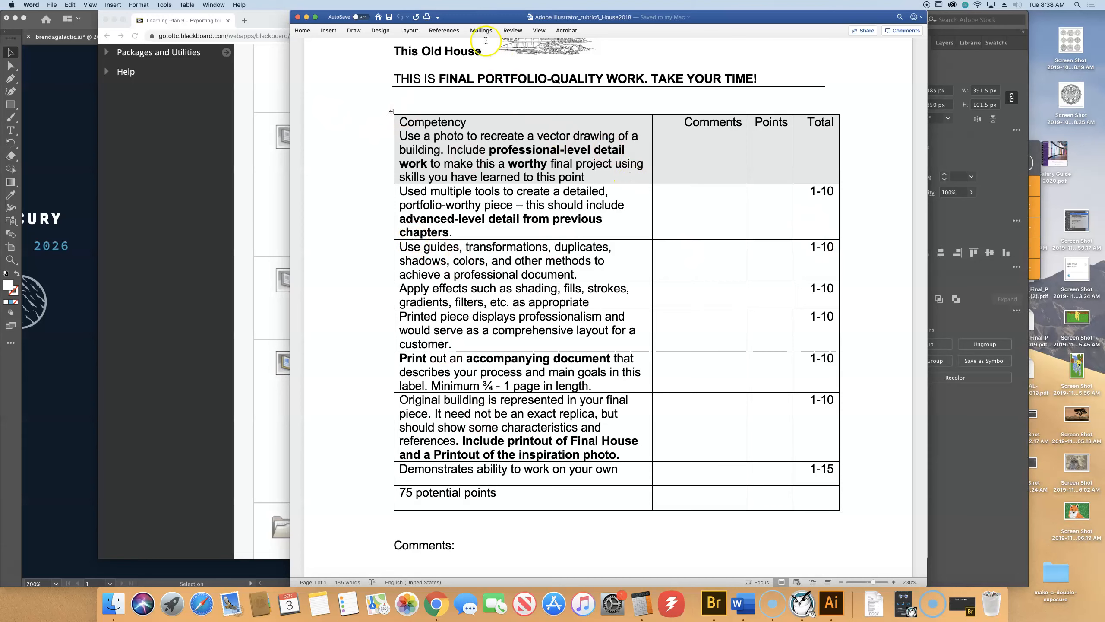
Close House2018, then close WebBanner2019 without saving the typo fix.
left_click(297, 17)
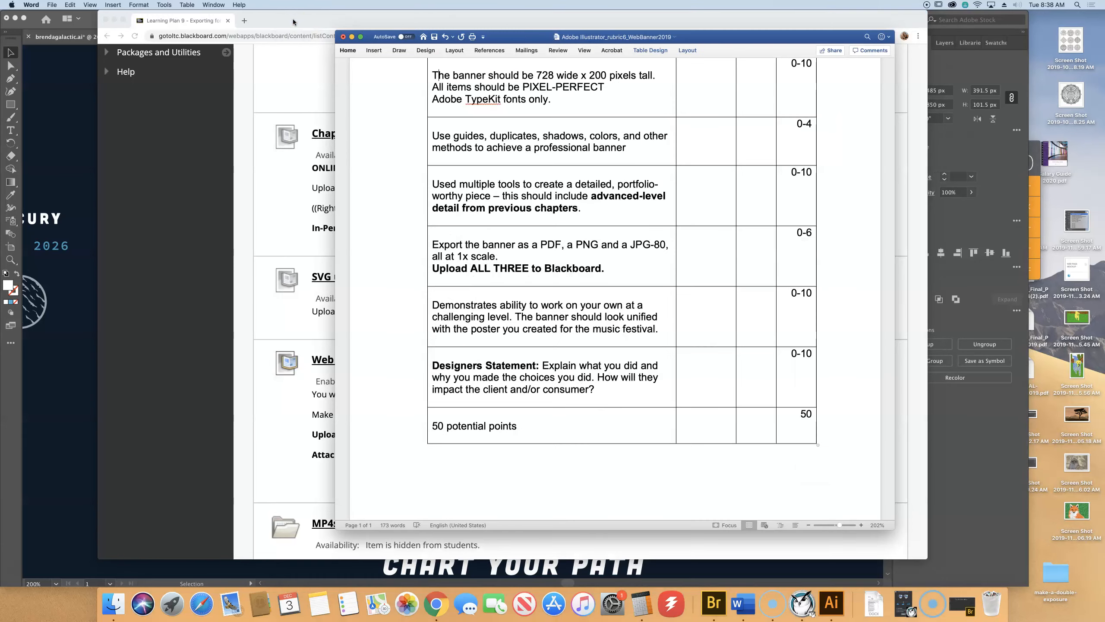
left_click(343, 37)
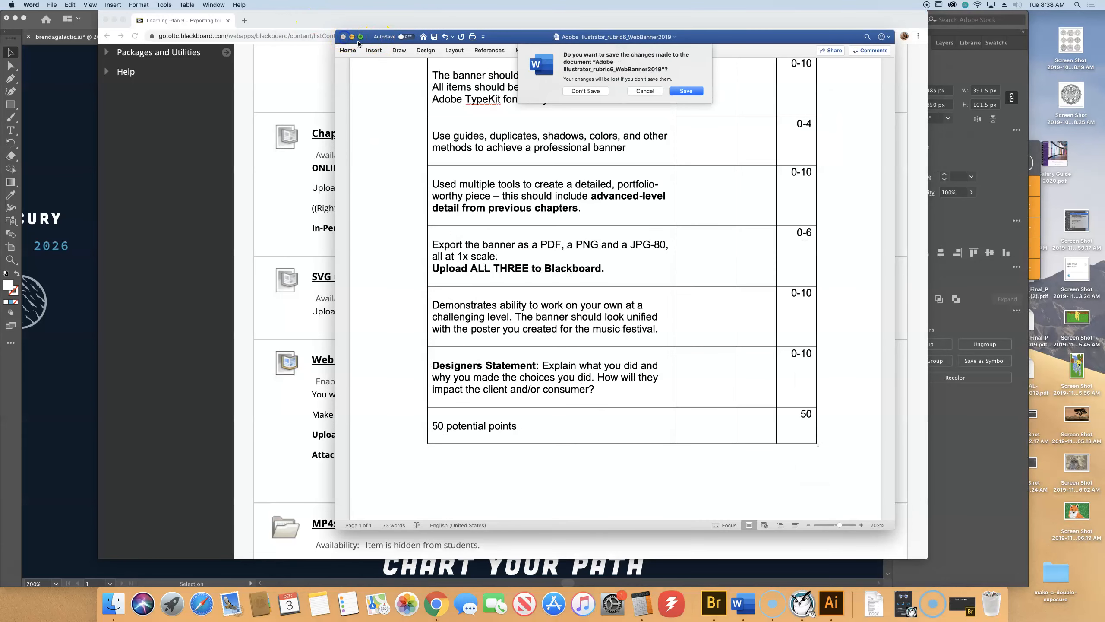
left_click(587, 91)
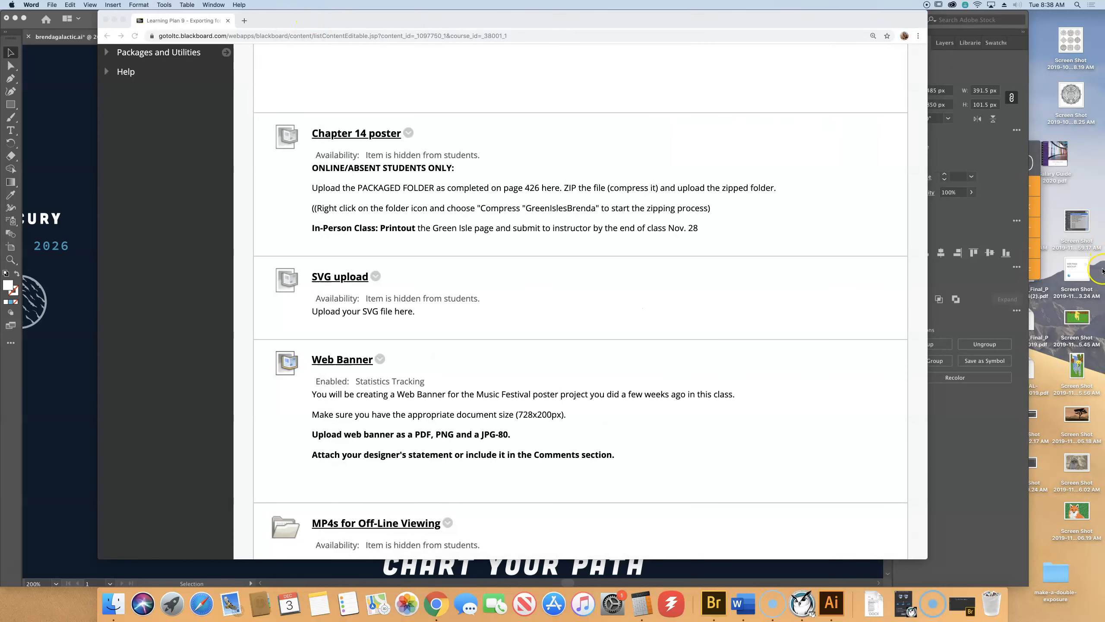